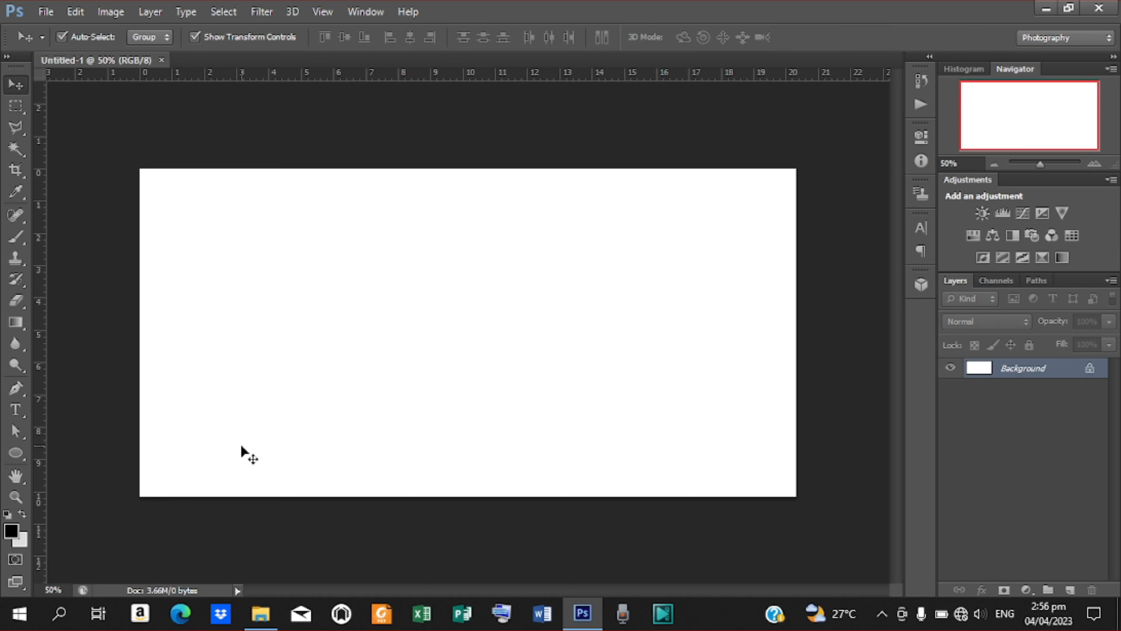
Fit the blank canvas to the window and duplicate Background as Background copy.
{"action": "left_click", "coordinate": [16, 498]}
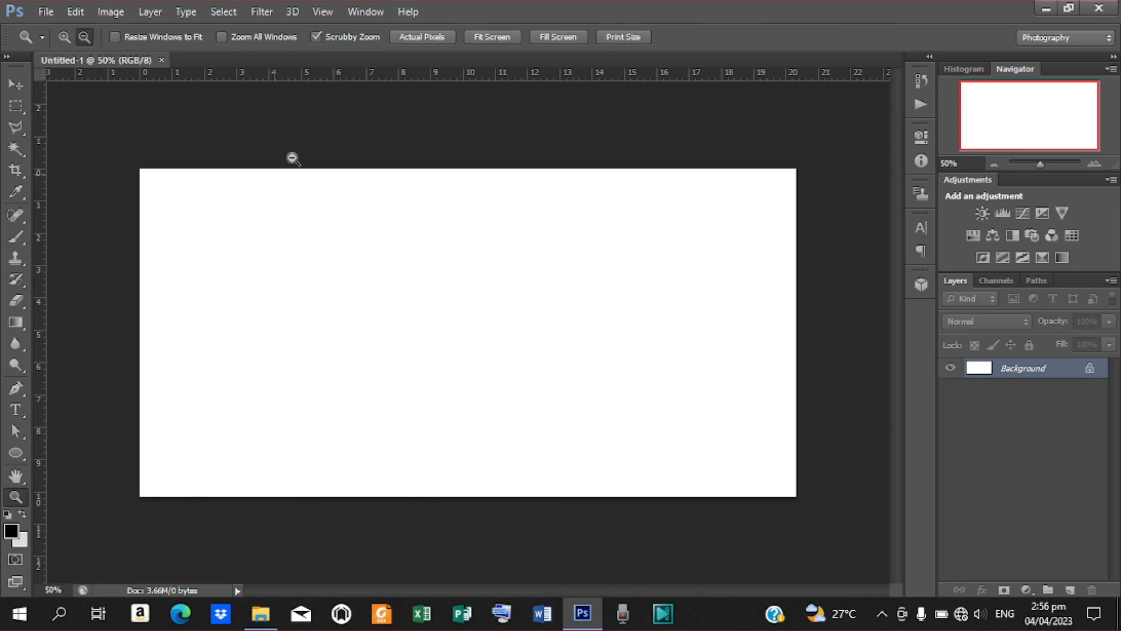
{"action": "left_click", "coordinate": [495, 38]}
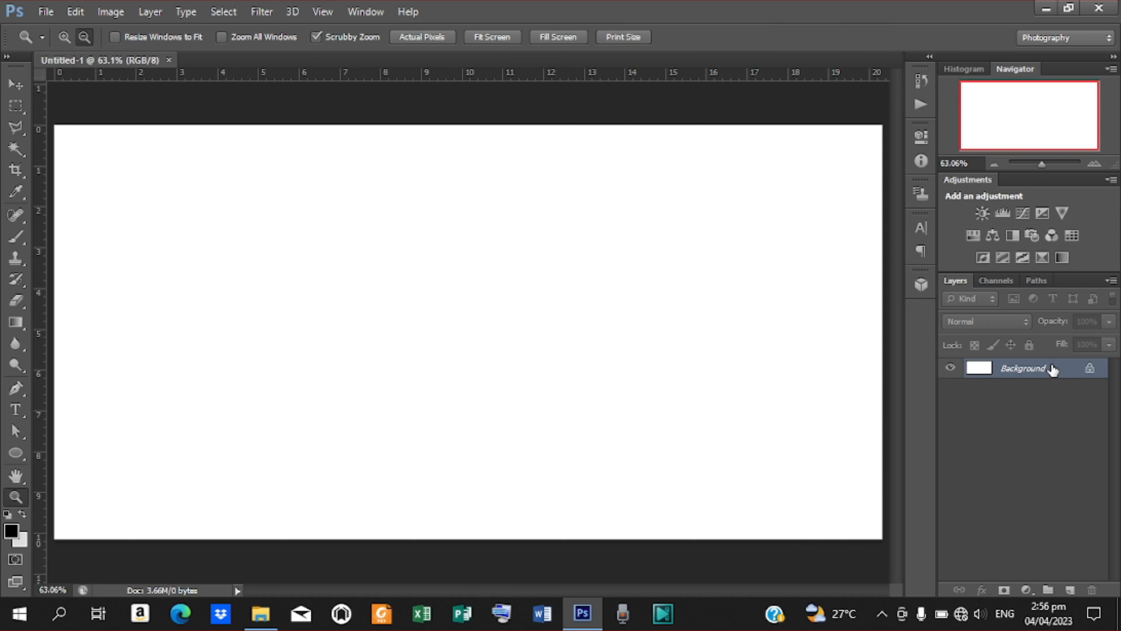
{"action": "left_click_drag", "start_coordinate": [1053, 369], "coordinate": [1072, 589]}
{"action": "left_click", "coordinate": [982, 591]}
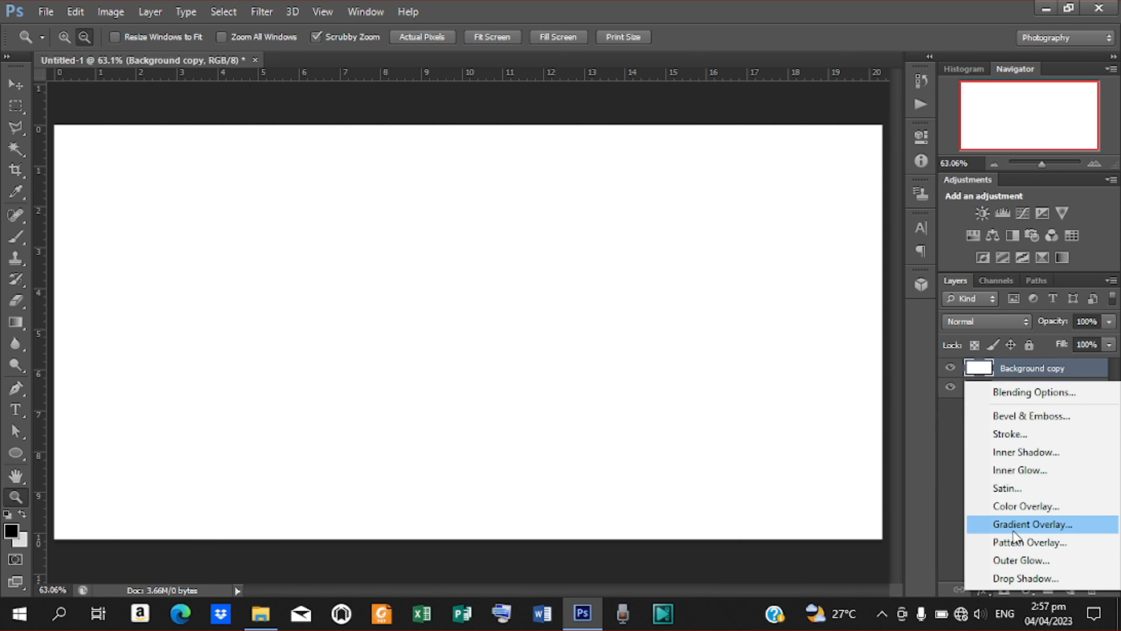
Add a Gradient Overlay to Background copy with its left stop set to teal #006267.
{"action": "left_click", "coordinate": [1013, 530]}
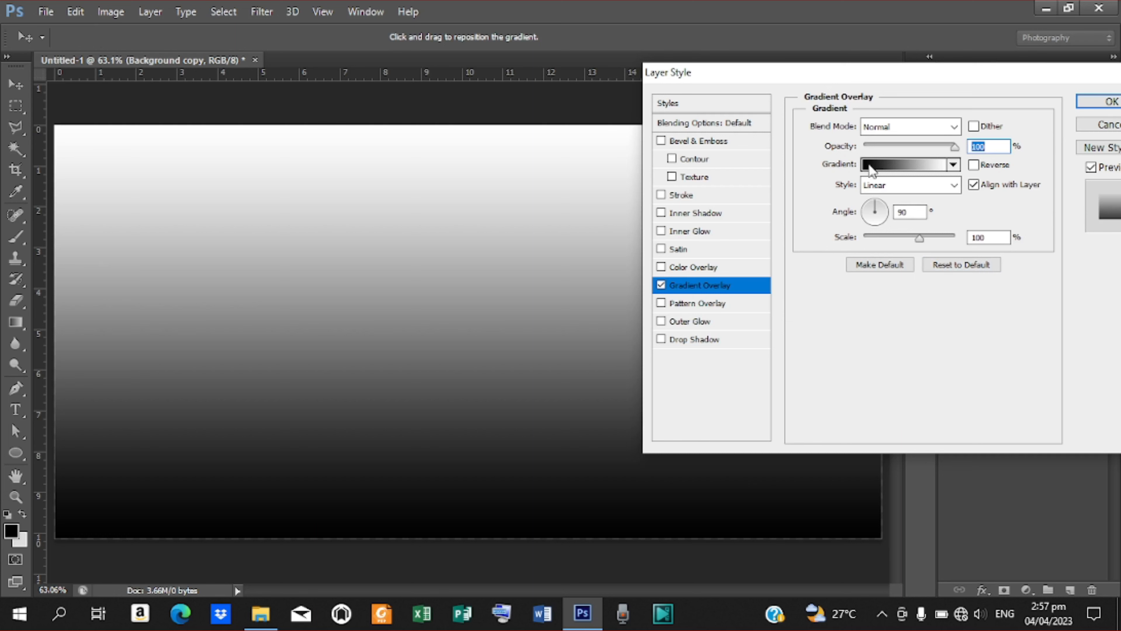
{"action": "left_click", "coordinate": [870, 167]}
{"action": "left_click", "coordinate": [688, 469]}
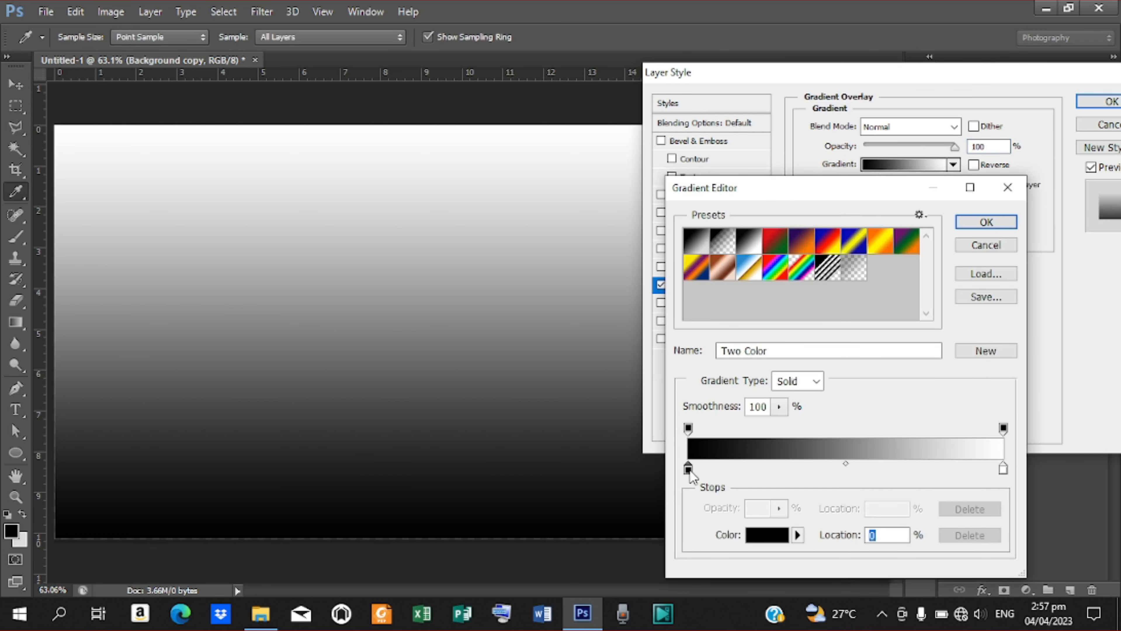
{"action": "double_click", "coordinate": [688, 469]}
{"action": "left_click_drag", "start_coordinate": [957, 436], "coordinate": [898, 440]}
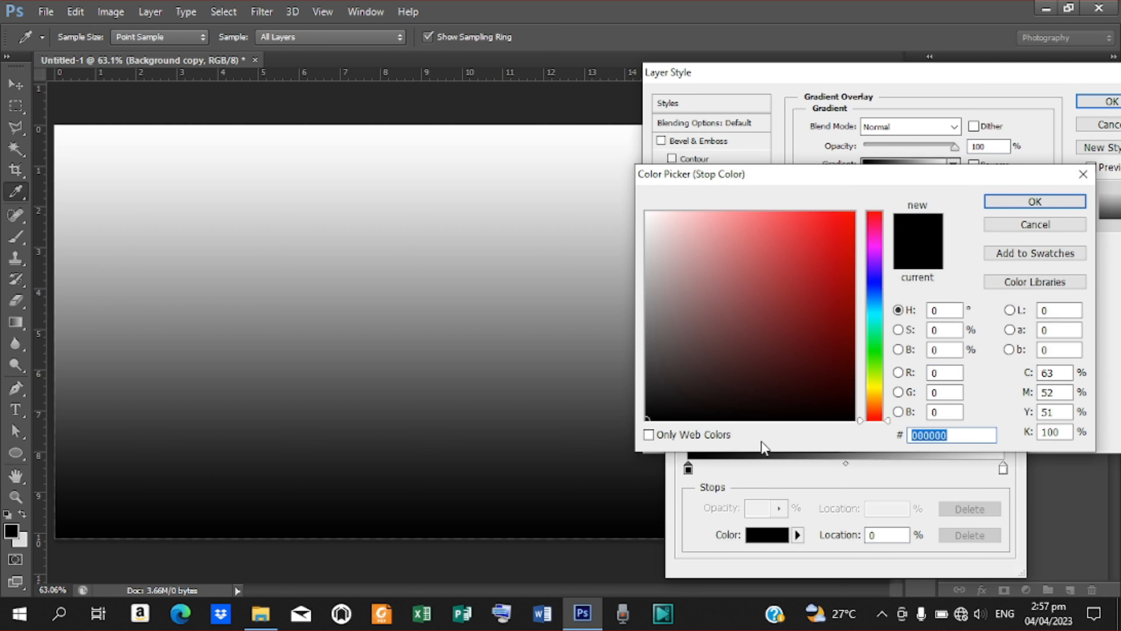
{"action": "type", "text": "00267"}
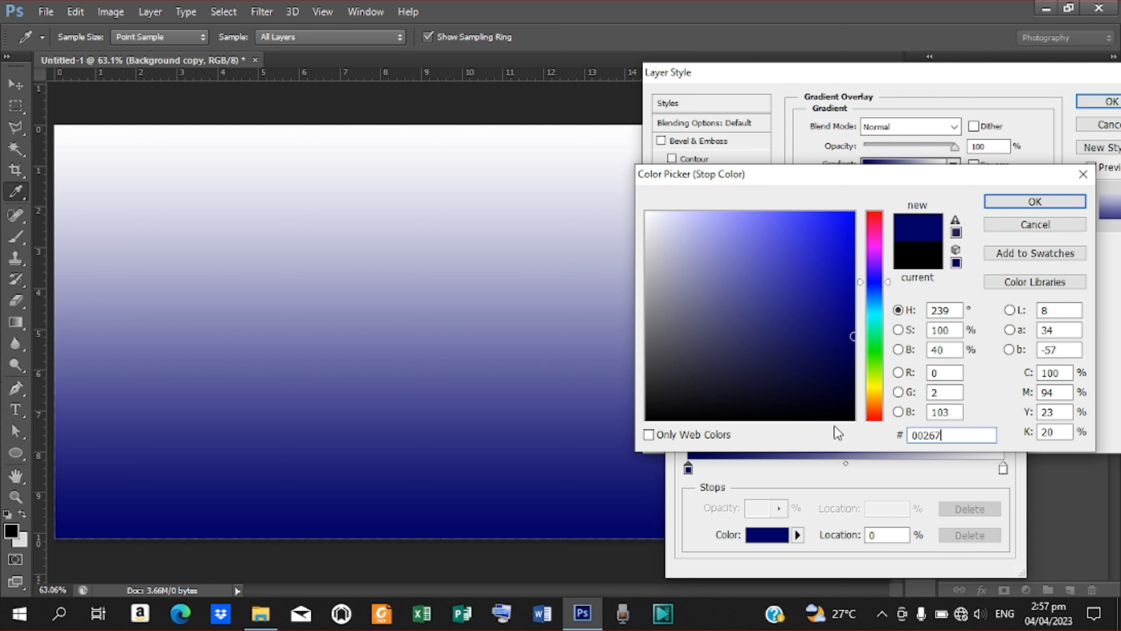
{"action": "key", "text": "BackSpace"}
{"action": "key", "text": "BackSpace"}
{"action": "key", "text": "BackSpace"}
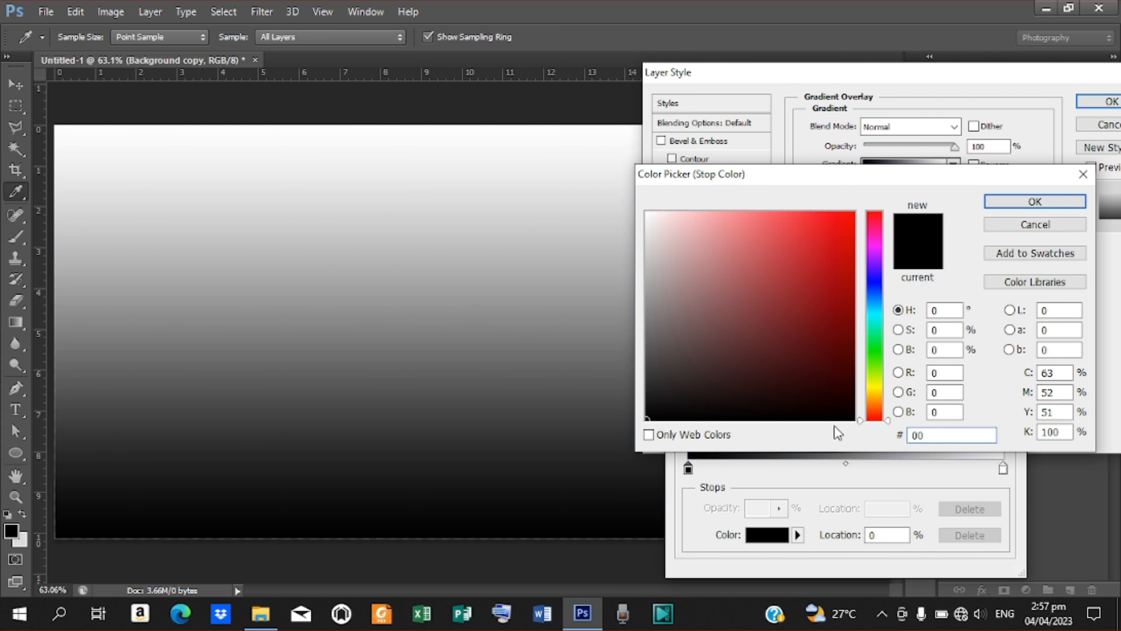
{"action": "type", "text": "62"}
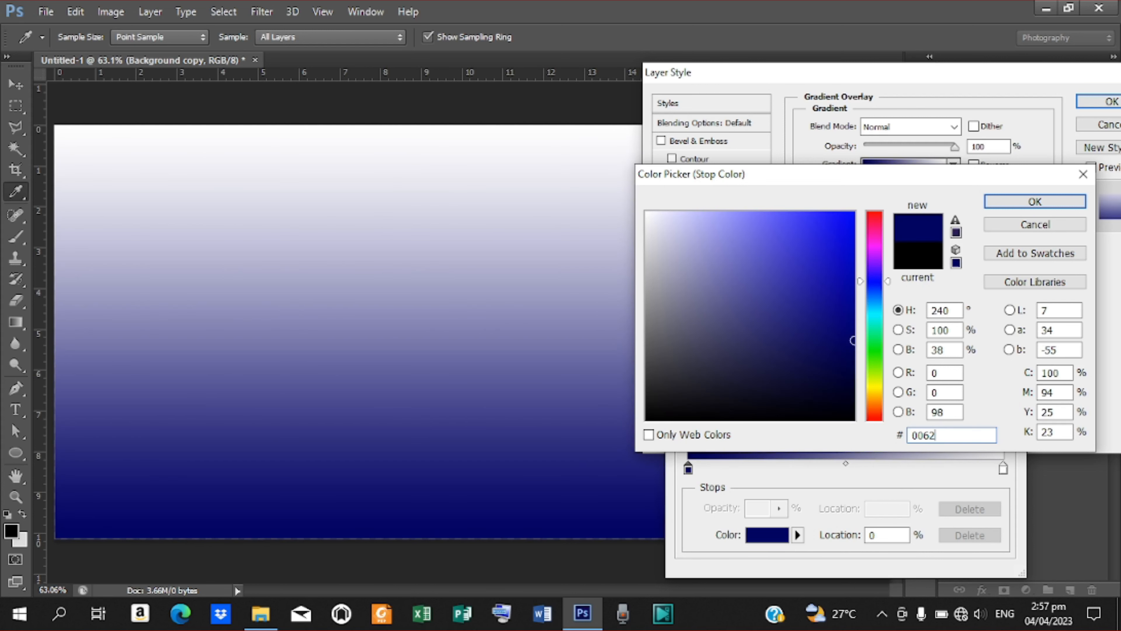
{"action": "type", "text": "67"}
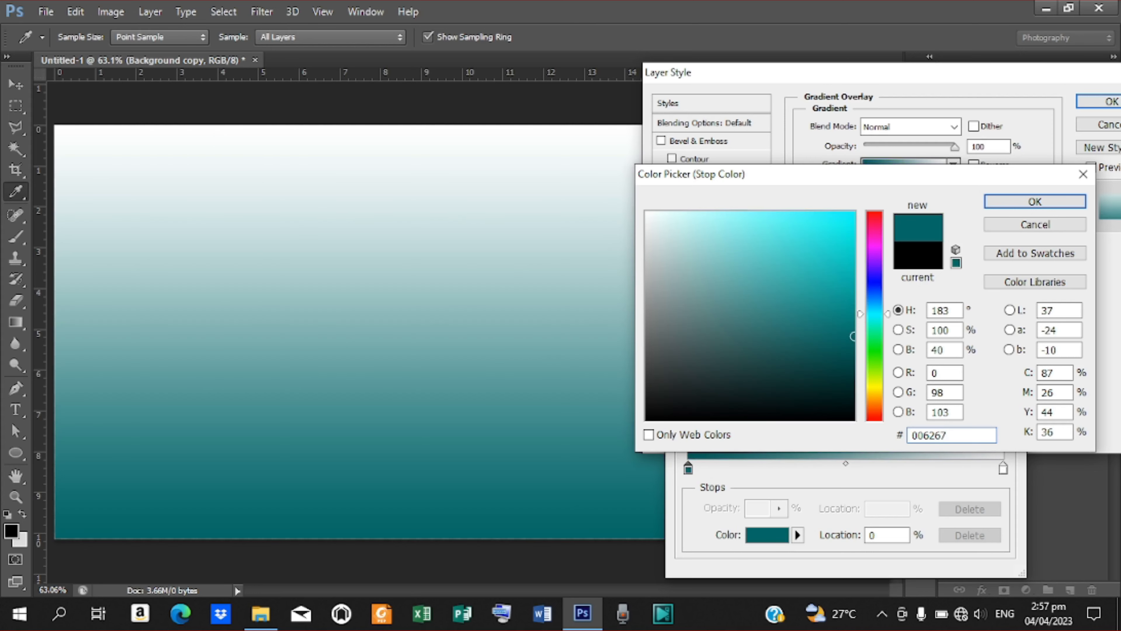
{"action": "key", "text": "Return"}
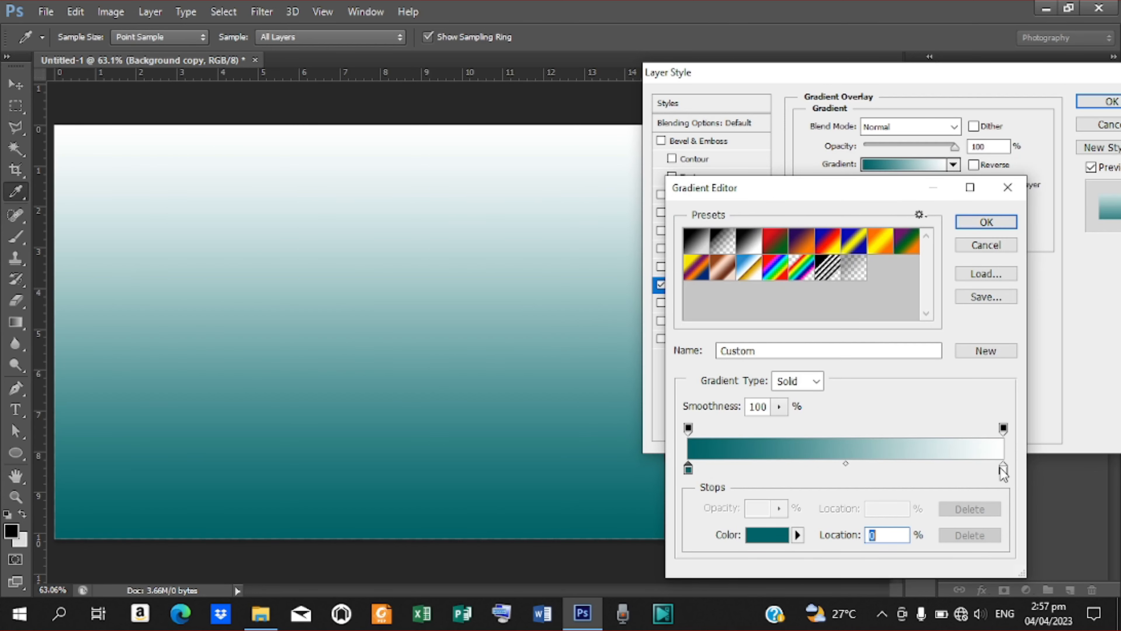
Set the gradient's right stop to purple #4f107c.
{"action": "double_click", "coordinate": [1003, 469]}
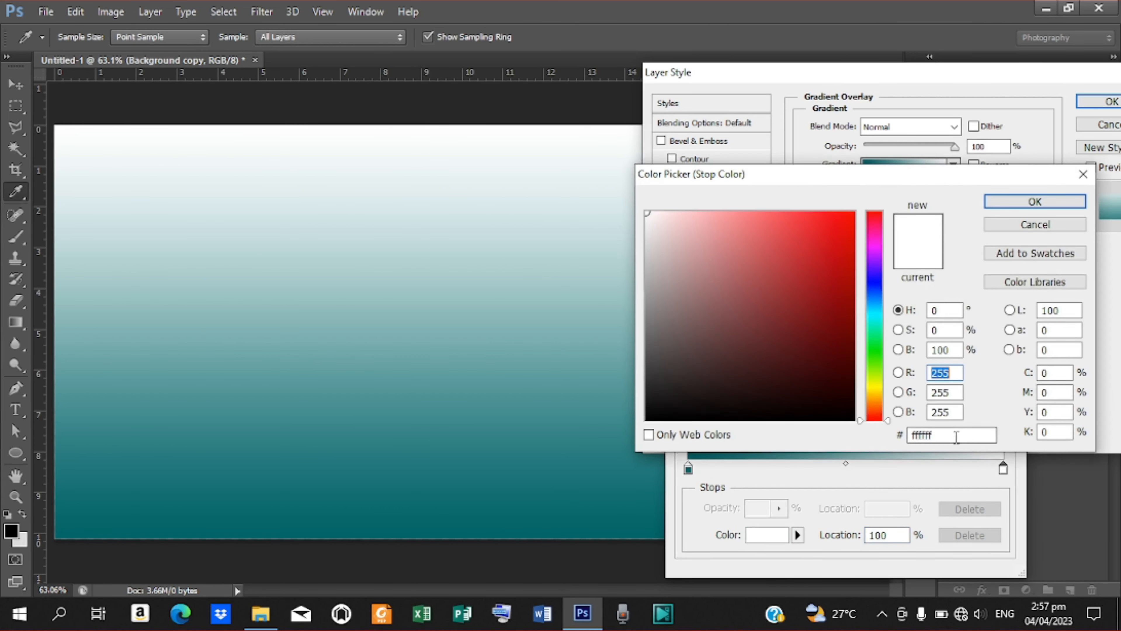
{"action": "left_click_drag", "start_coordinate": [955, 437], "coordinate": [887, 438]}
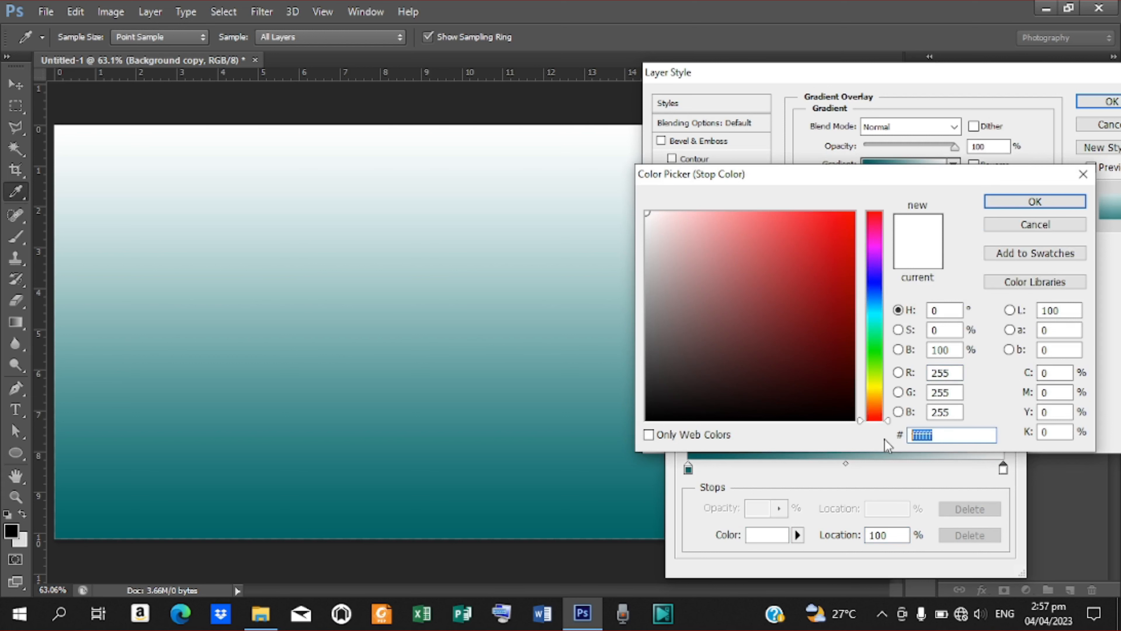
{"action": "type", "text": "4f1"}
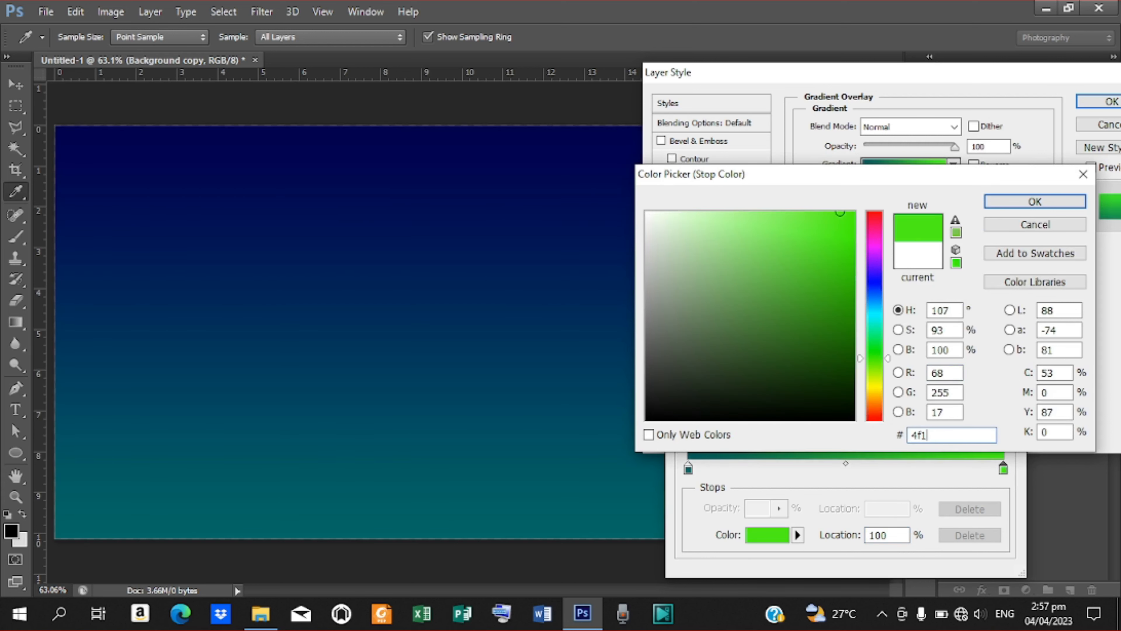
{"action": "type", "text": "0"}
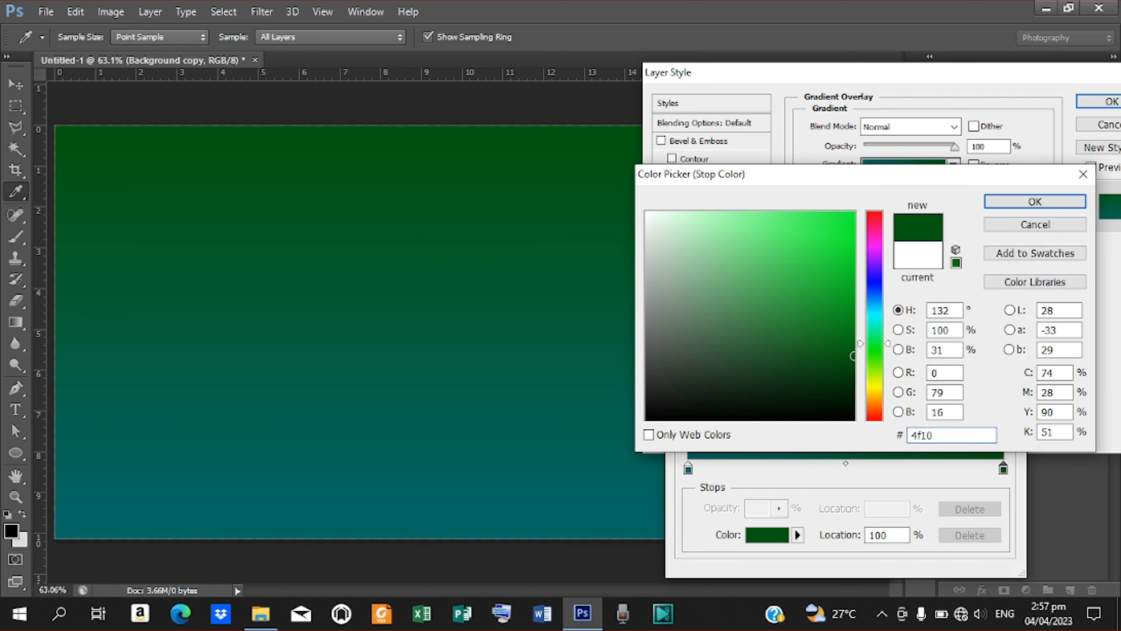
{"action": "type", "text": "7c"}
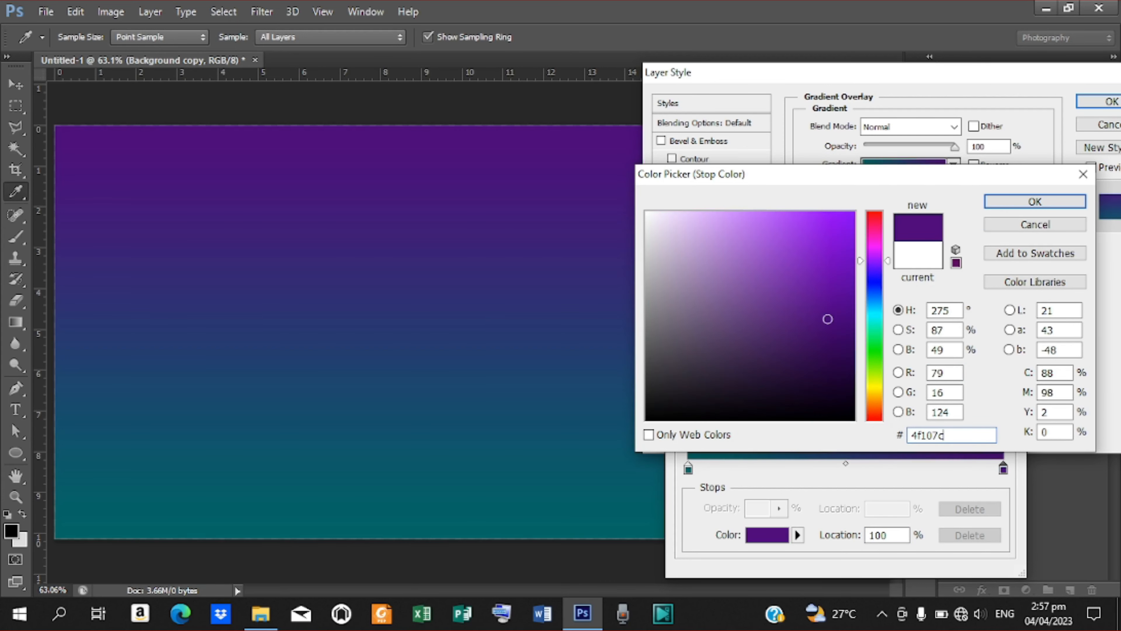
{"action": "key", "text": "Return"}
{"action": "key", "text": "Return"}
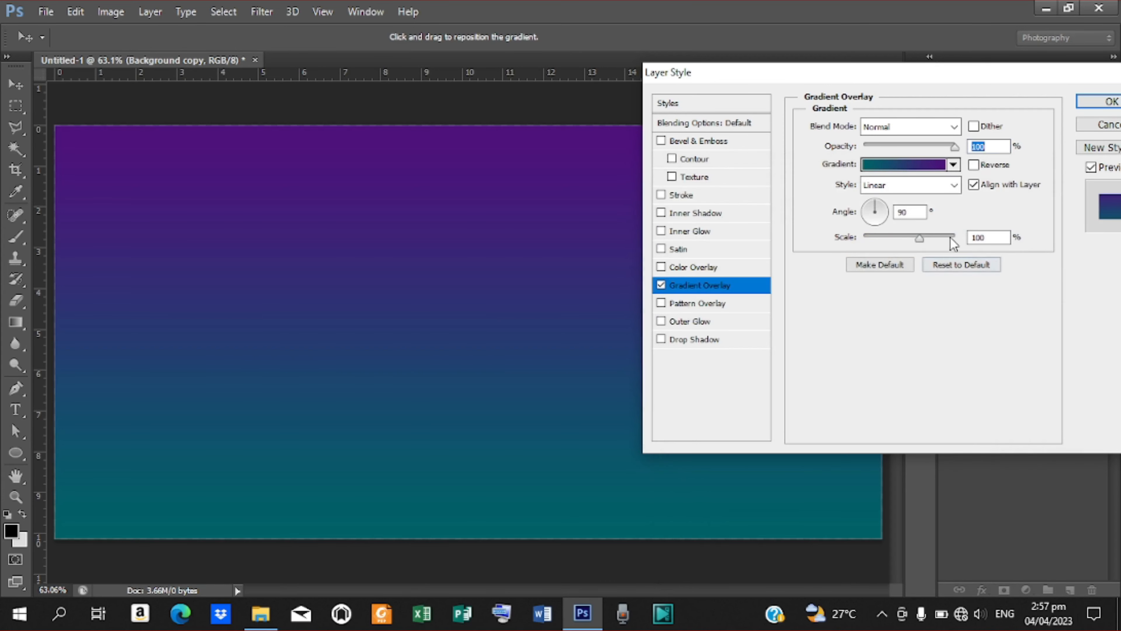
Make the overlay radial at 144% scale, move its teal centre right of middle, and apply it.
{"action": "left_click", "coordinate": [953, 185]}
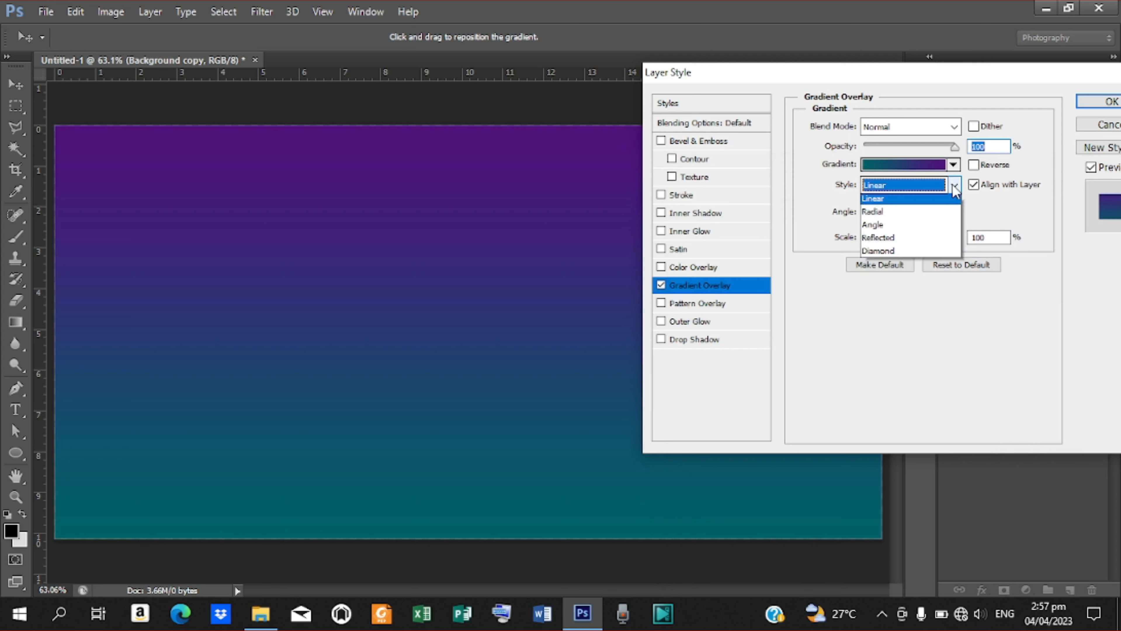
{"action": "left_click", "coordinate": [897, 215]}
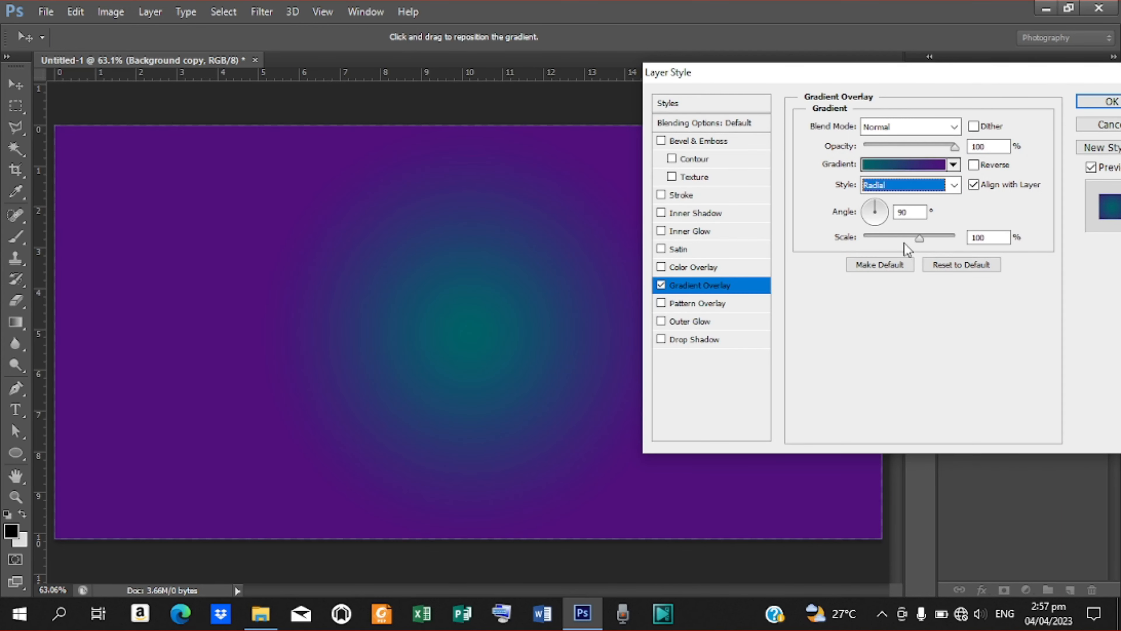
{"action": "left_click_drag", "start_coordinate": [919, 238], "coordinate": [950, 240]}
{"action": "left_click_drag", "start_coordinate": [409, 329], "coordinate": [616, 345]}
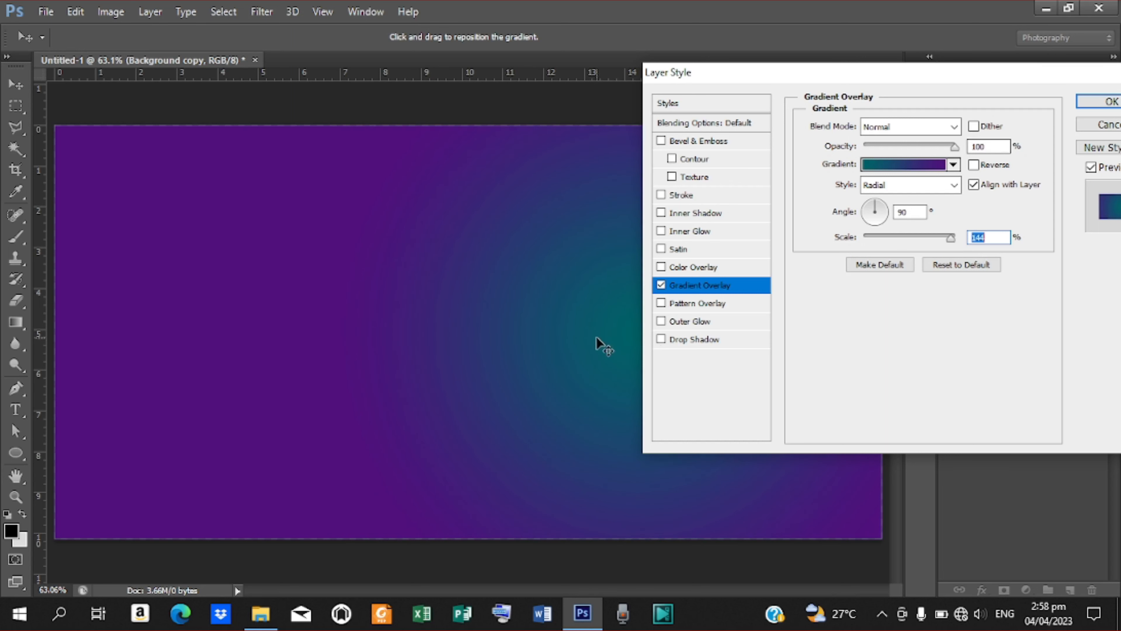
{"action": "left_click_drag", "start_coordinate": [591, 333], "coordinate": [580, 333]}
{"action": "left_click", "coordinate": [1093, 102]}
{"action": "key", "text": "z"}
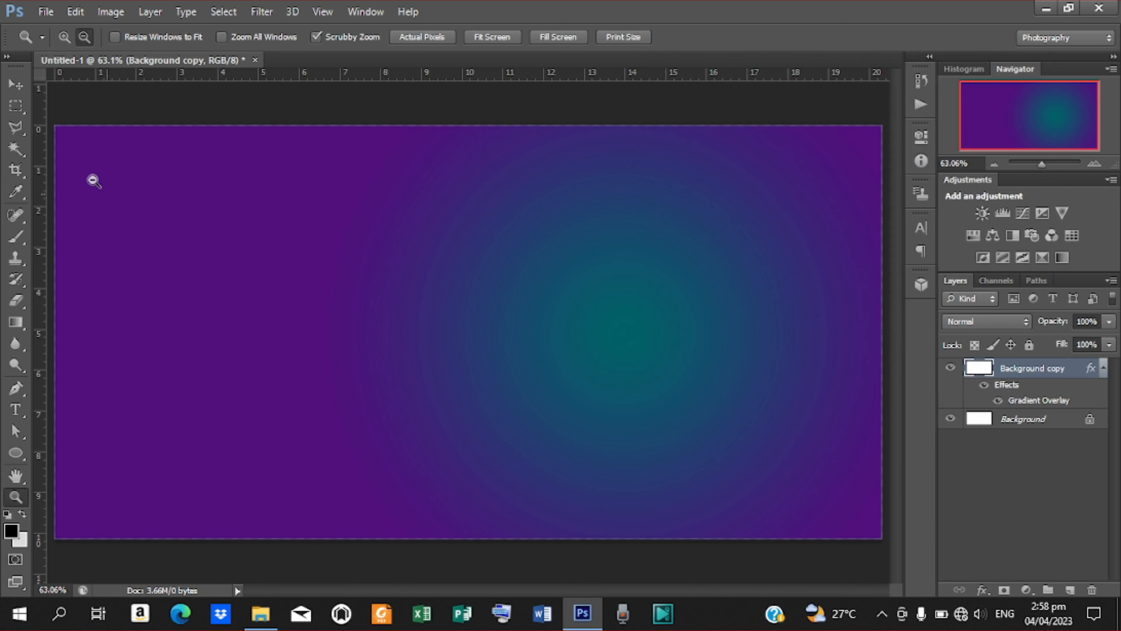
Place image A from the cosmetic flyer folder and stretch it to cover the whole canvas.
{"action": "left_click", "coordinate": [17, 85]}
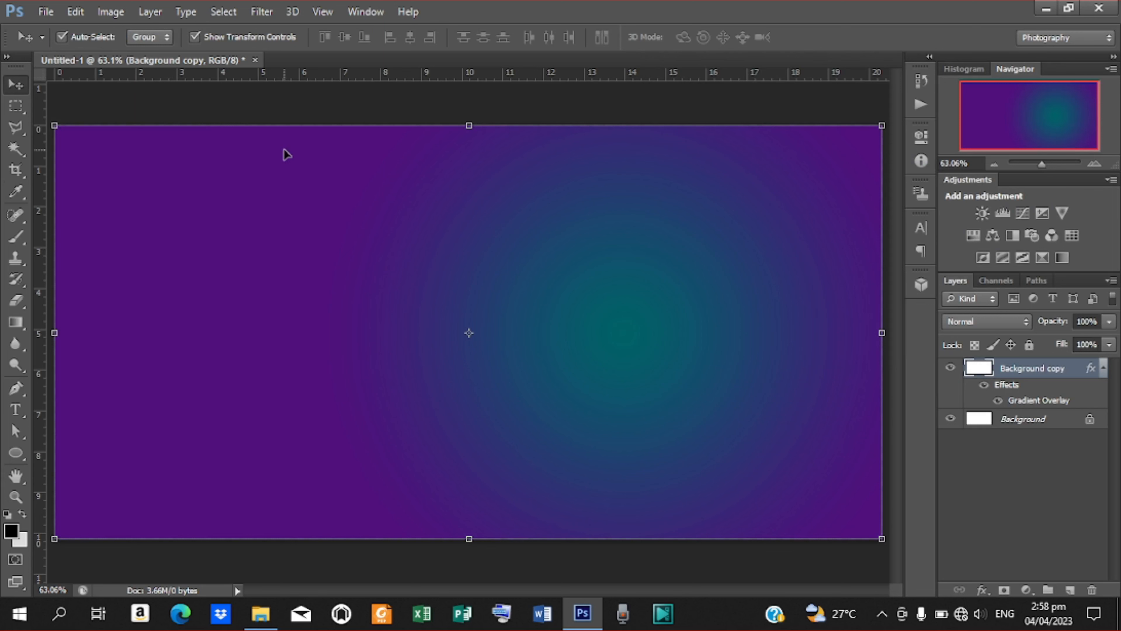
{"action": "left_click", "coordinate": [46, 11]}
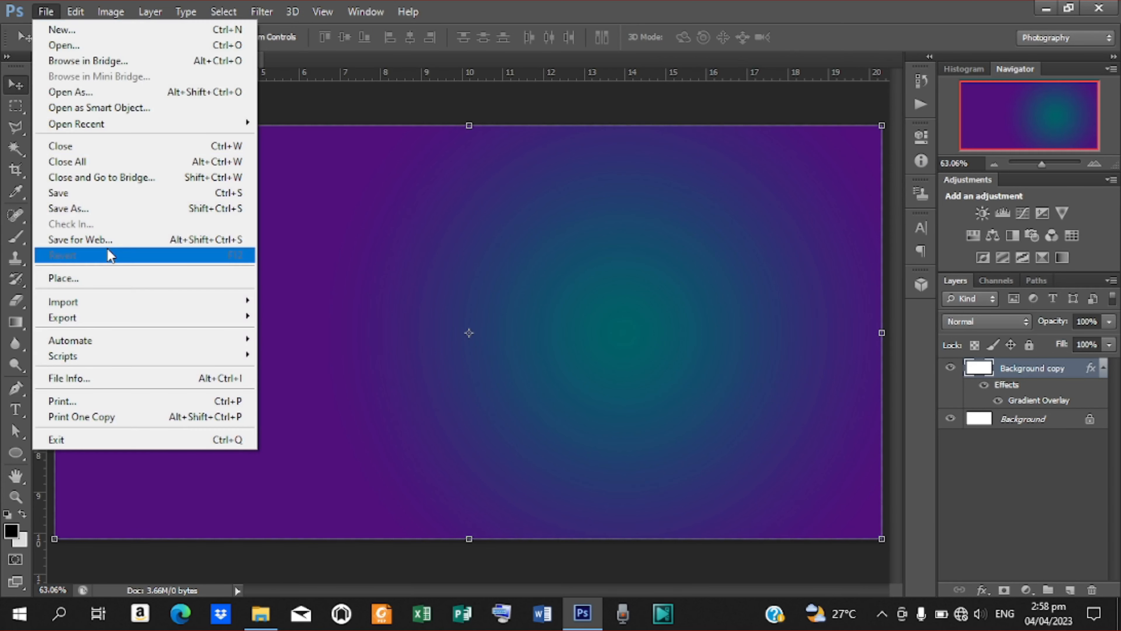
{"action": "left_click", "coordinate": [83, 279]}
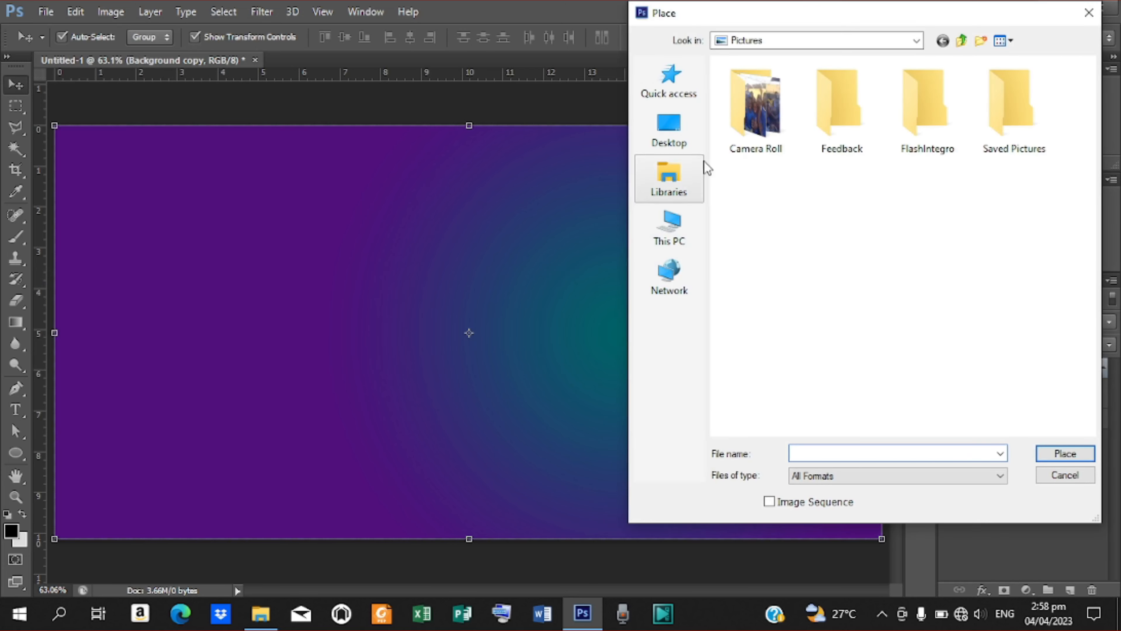
{"action": "left_click", "coordinate": [684, 132]}
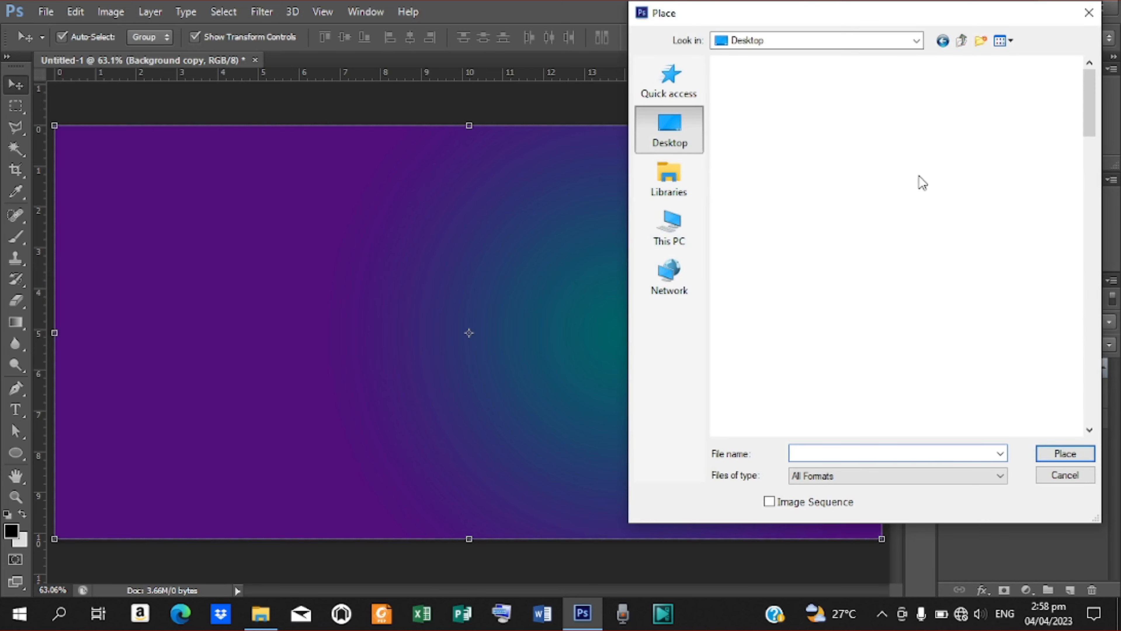
{"action": "left_click_drag", "start_coordinate": [1086, 106], "coordinate": [1066, 182]}
{"action": "double_click", "coordinate": [868, 111]}
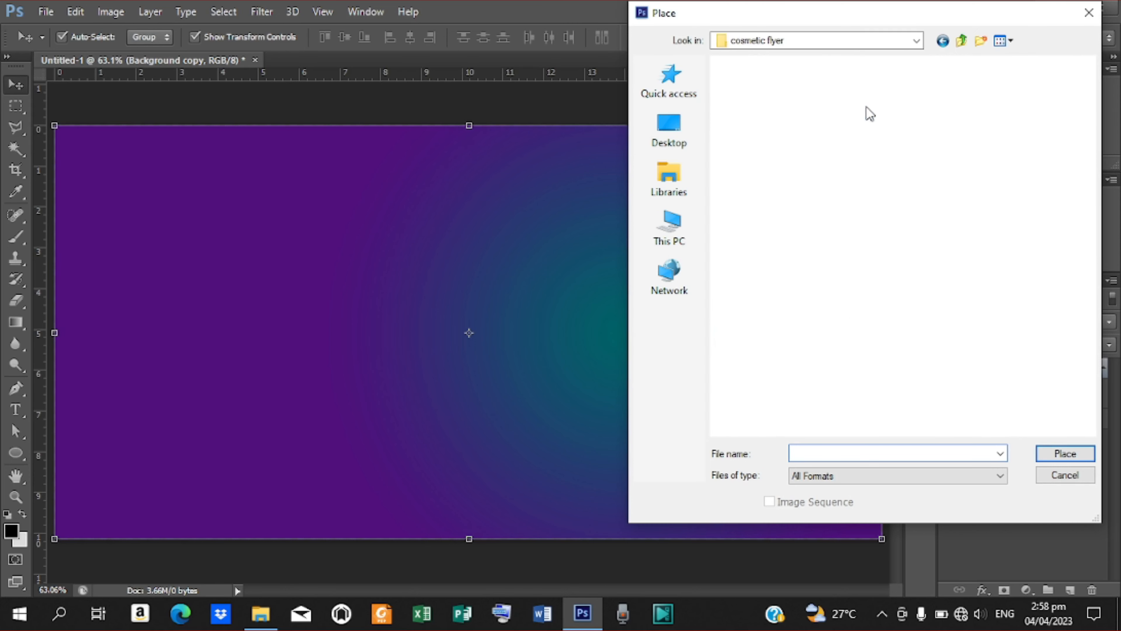
{"action": "left_click", "coordinate": [937, 251]}
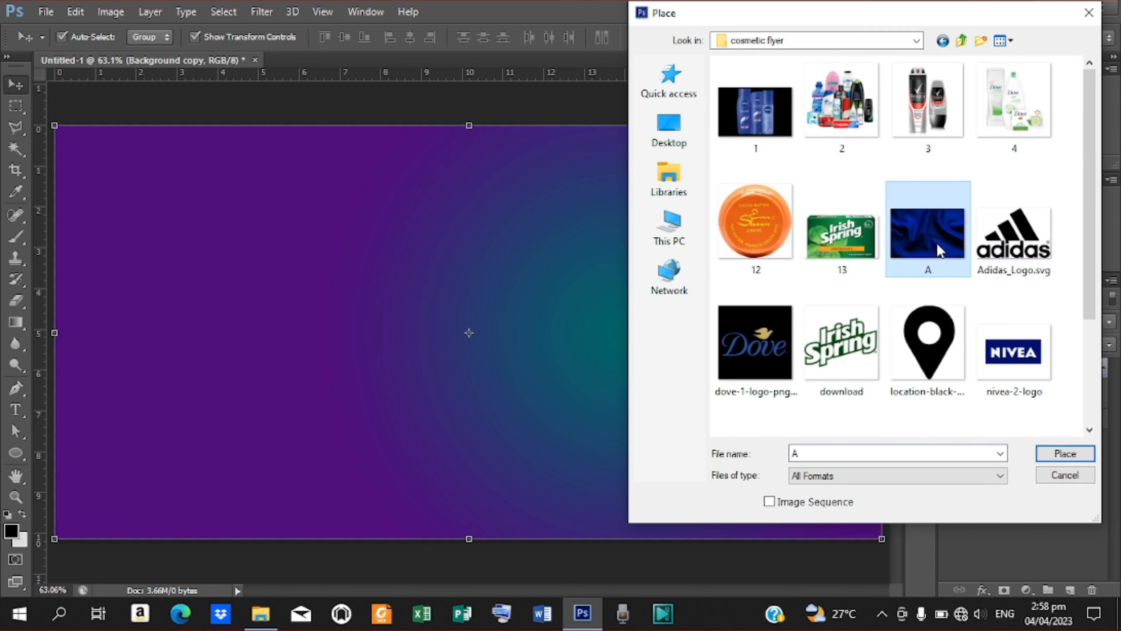
{"action": "left_click", "coordinate": [1065, 453]}
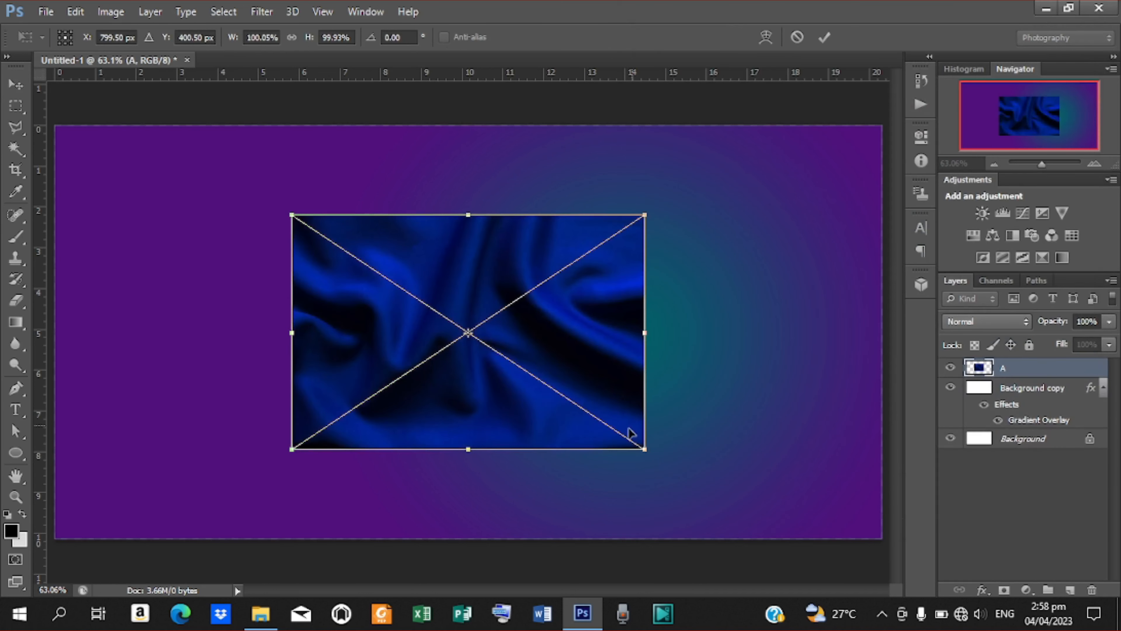
{"action": "left_click_drag", "start_coordinate": [642, 449], "coordinate": [997, 527]}
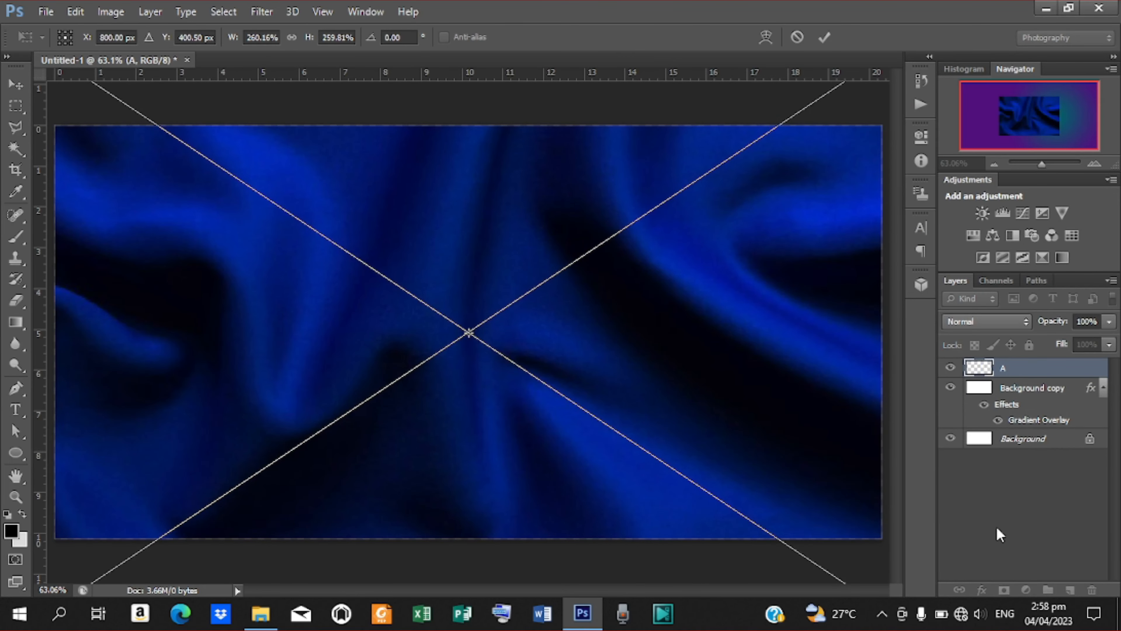
{"action": "left_click", "coordinate": [824, 37]}
Set layer A to Soft Light blending at 15% opacity, then deselect it.
{"action": "left_click", "coordinate": [1021, 326]}
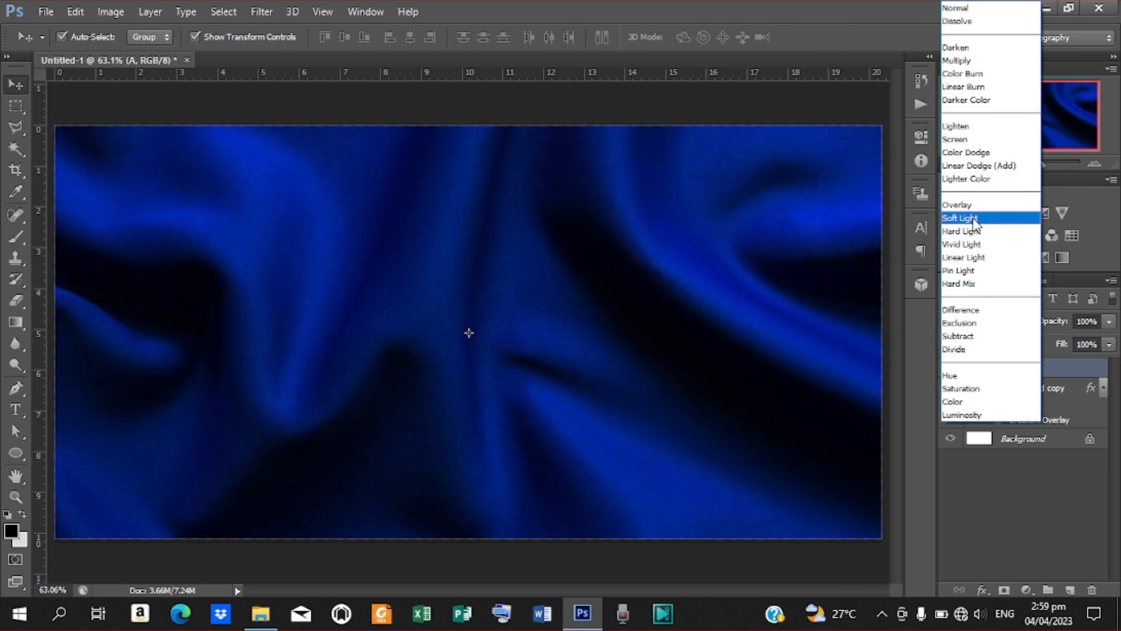
{"action": "left_click", "coordinate": [975, 218]}
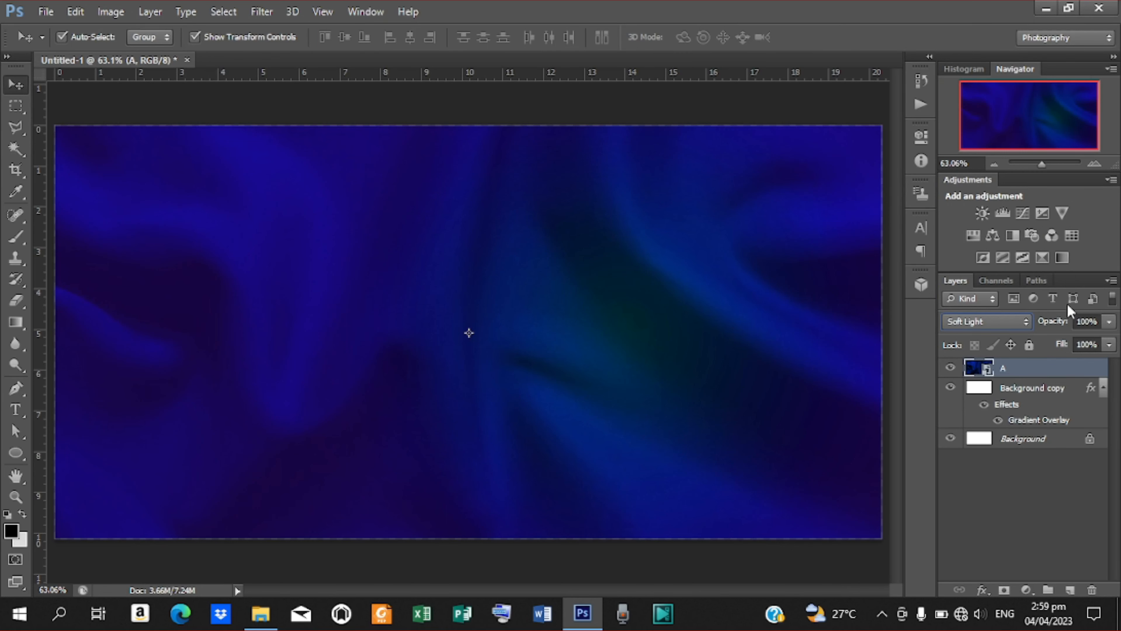
{"action": "left_click_drag", "start_coordinate": [1066, 322], "coordinate": [992, 321]}
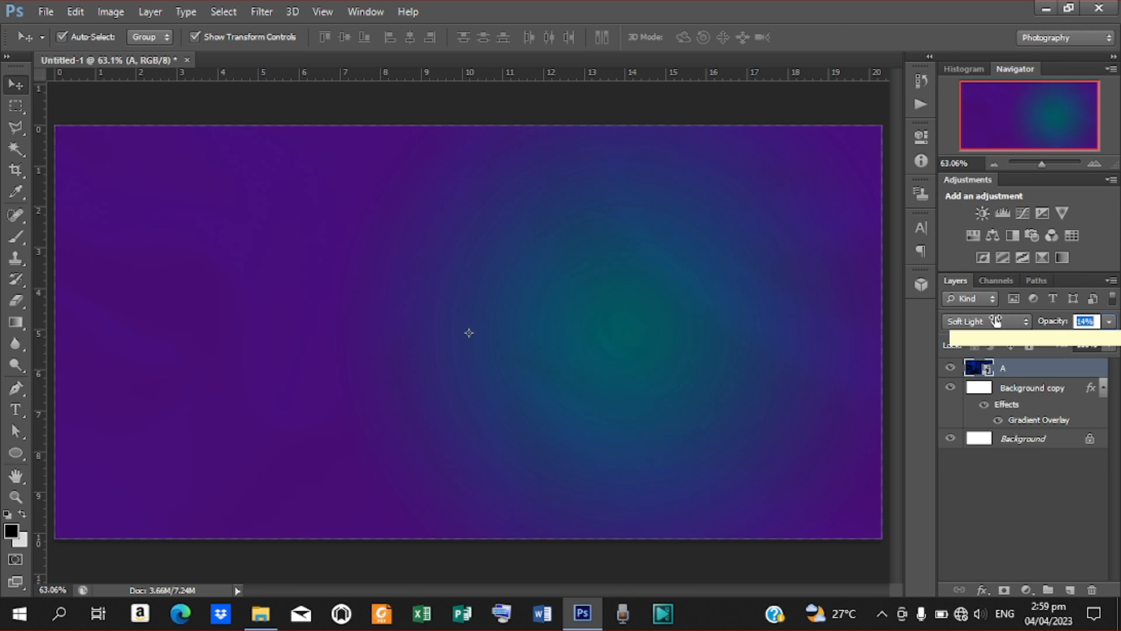
{"action": "left_click_drag", "start_coordinate": [996, 319], "coordinate": [997, 317]}
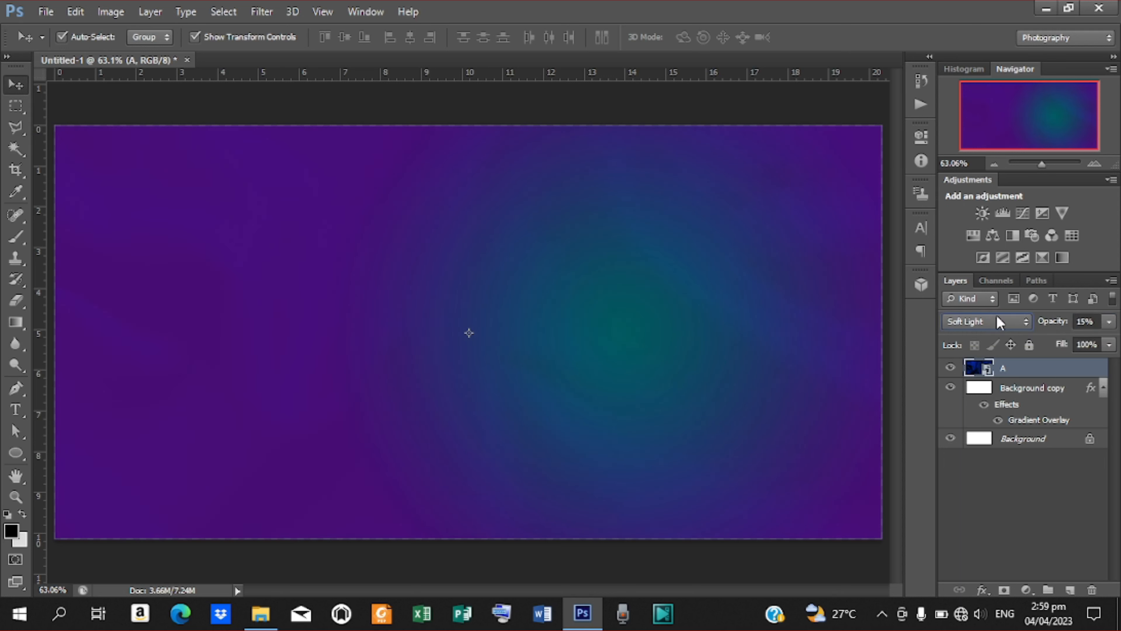
{"action": "left_click", "coordinate": [276, 114]}
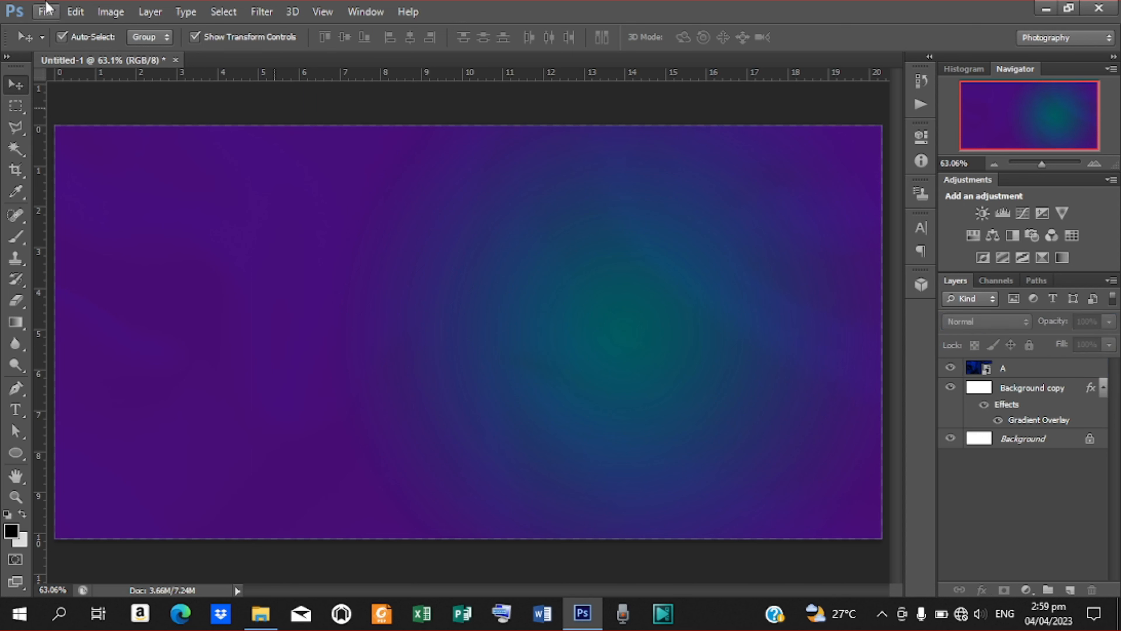
Place image 2, scale it to 43.71% and move it to the upper centre-right.
{"action": "left_click", "coordinate": [46, 11]}
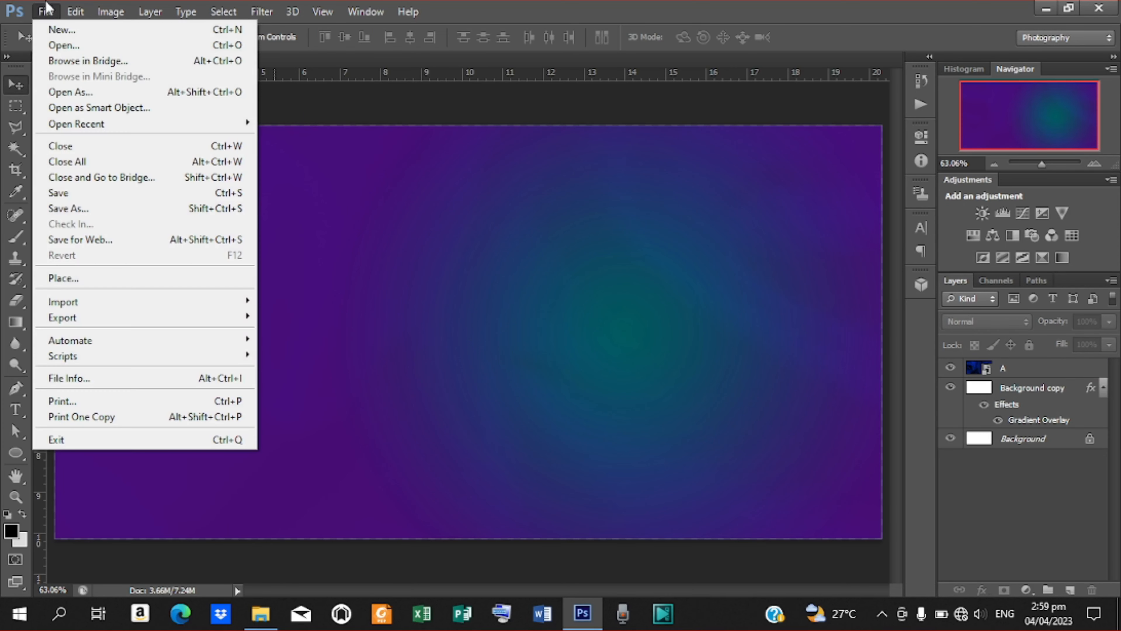
{"action": "left_click", "coordinate": [77, 271]}
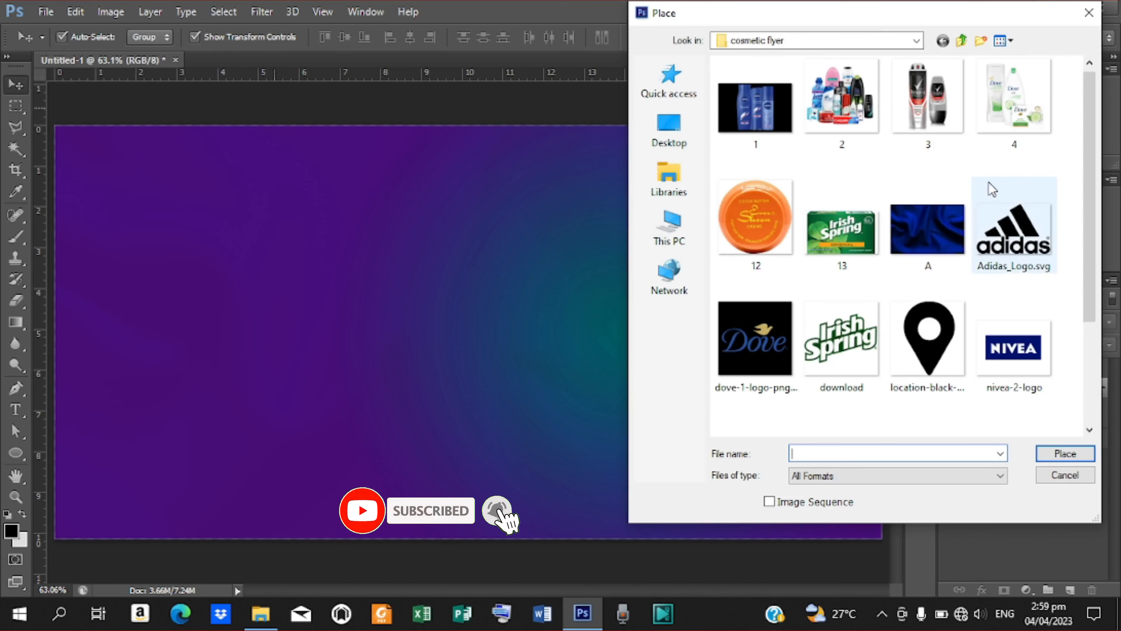
{"action": "left_click", "coordinate": [835, 128]}
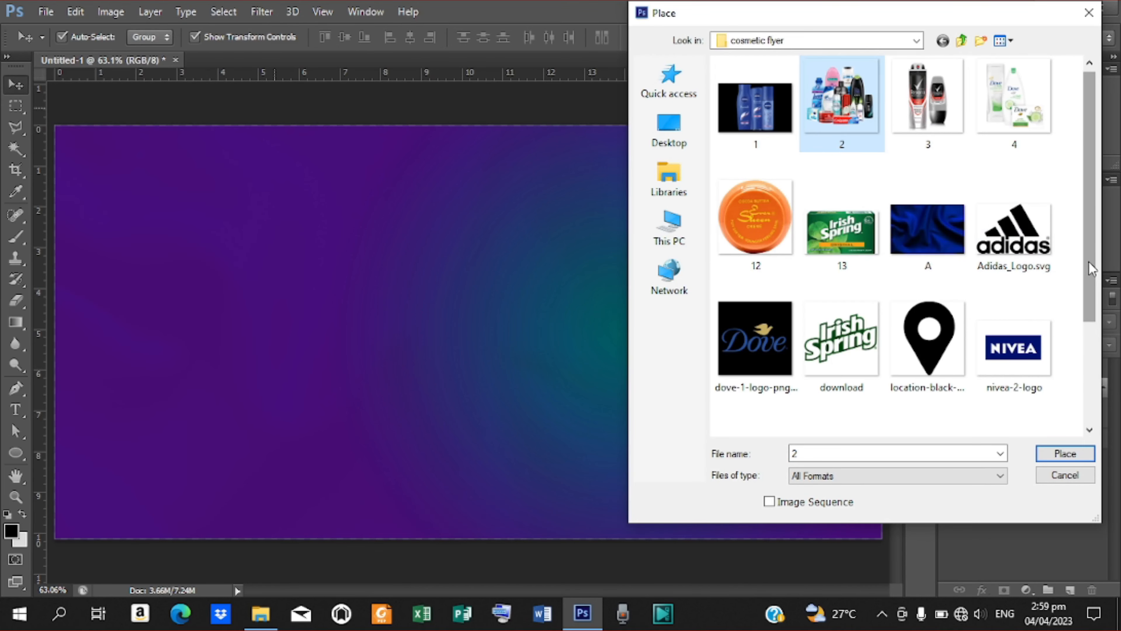
{"action": "scroll", "coordinate": [1091, 269], "scroll_direction": "down", "scroll_amount": 3}
{"action": "scroll", "coordinate": [1091, 268], "scroll_direction": "up", "scroll_amount": 3}
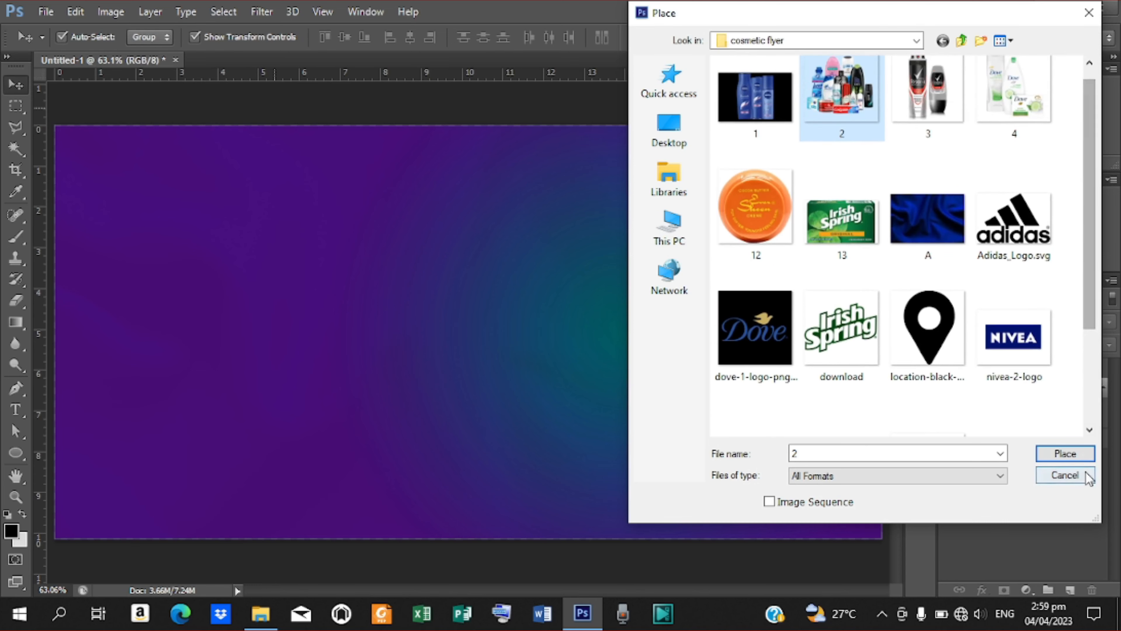
{"action": "left_click", "coordinate": [1060, 453]}
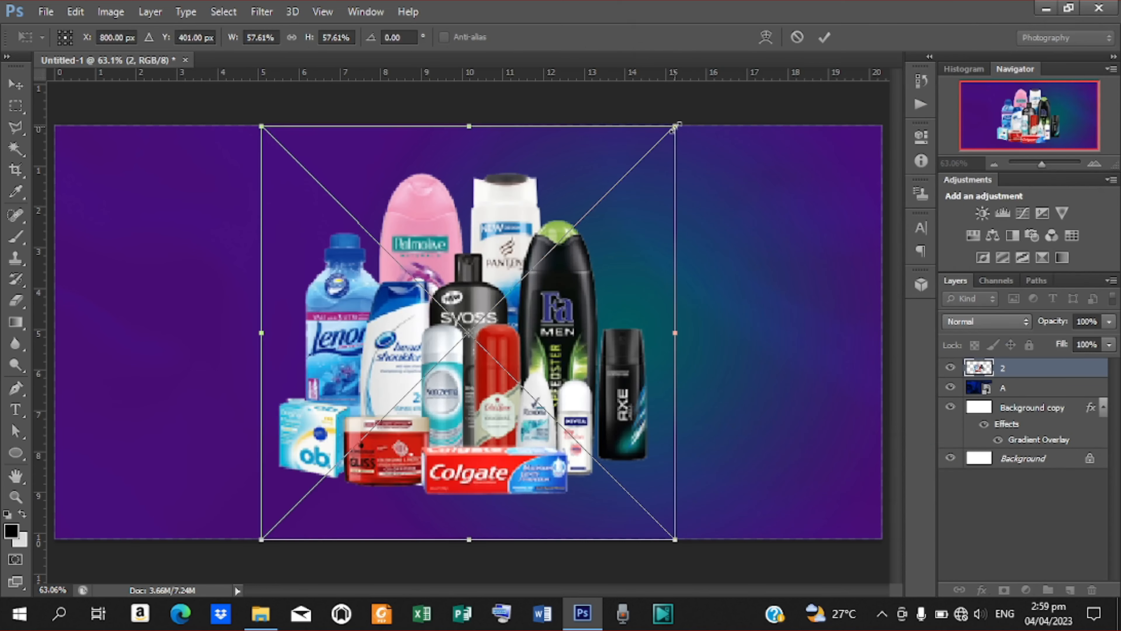
{"action": "left_click_drag", "start_coordinate": [676, 128], "coordinate": [629, 176]}
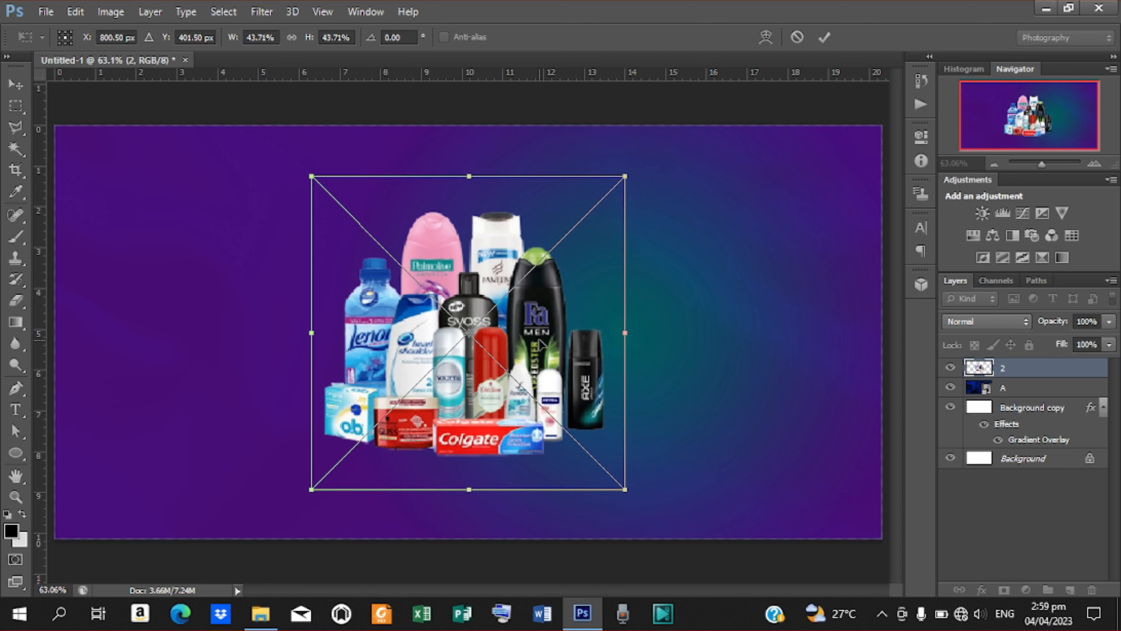
{"action": "left_click_drag", "start_coordinate": [543, 342], "coordinate": [626, 290]}
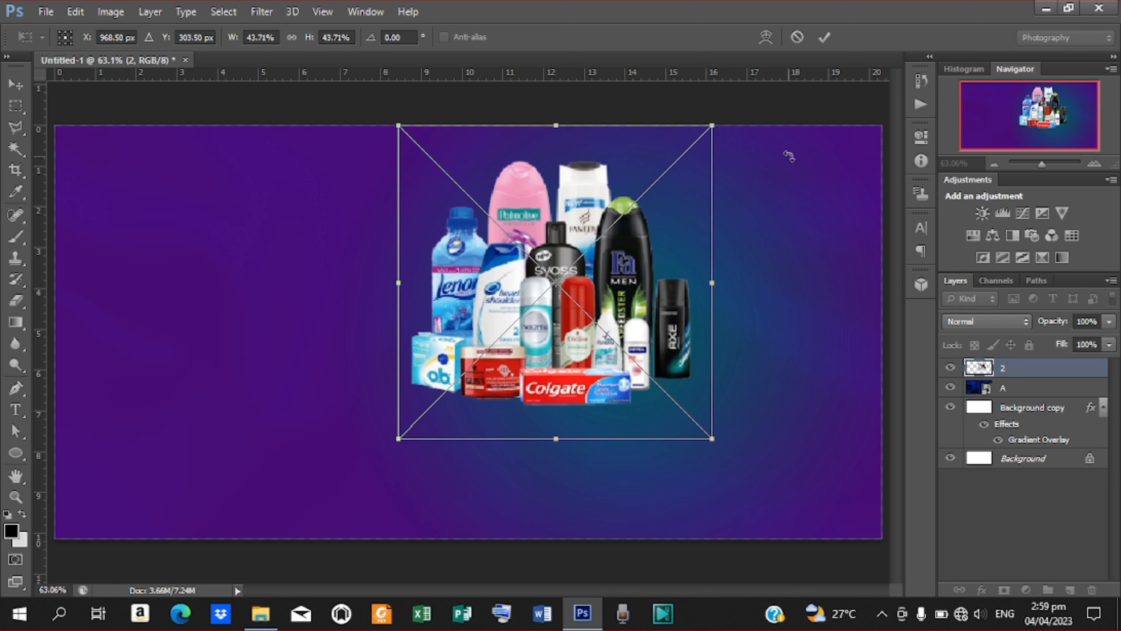
{"action": "left_click", "coordinate": [824, 37]}
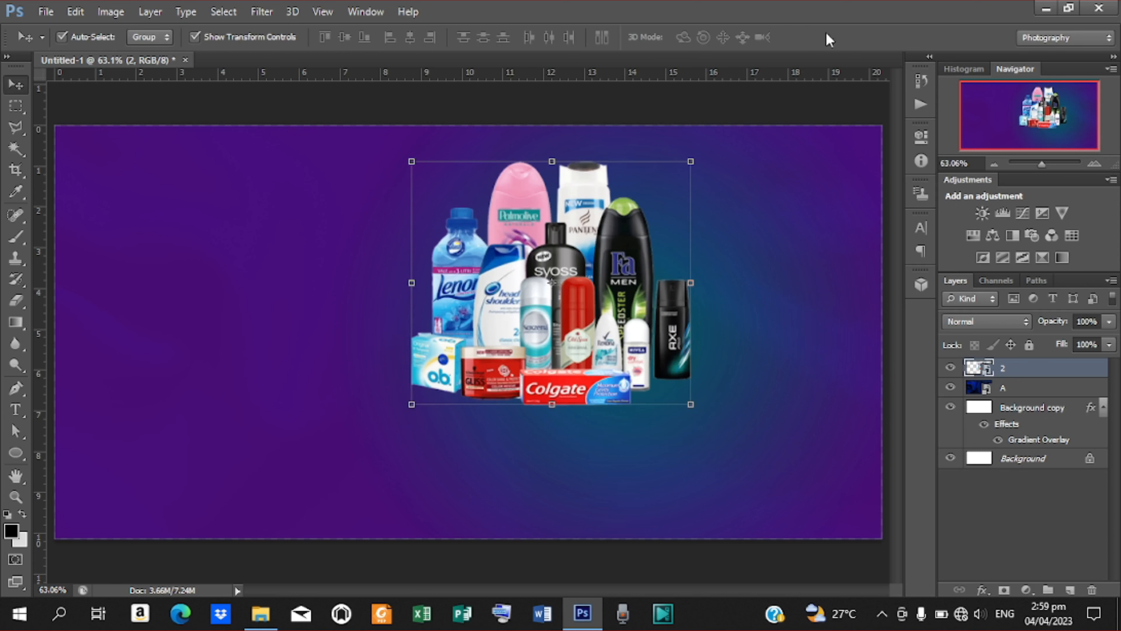
Place the png-transparent perfume bottles image as a new layer above layer 2.
{"action": "left_click", "coordinate": [39, 17]}
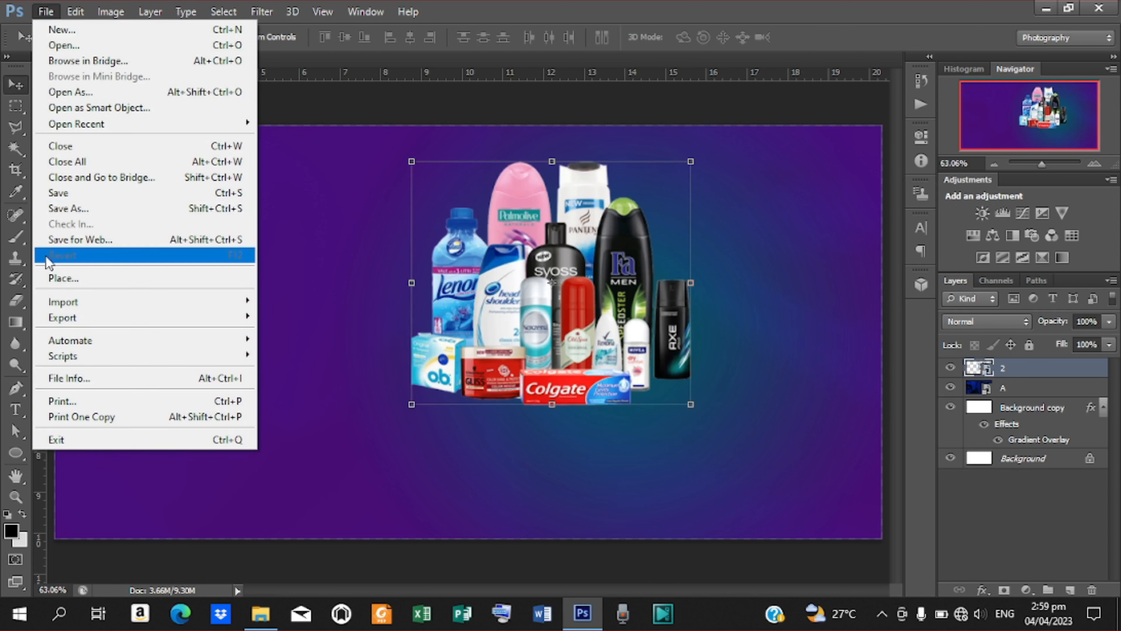
{"action": "left_click", "coordinate": [51, 276]}
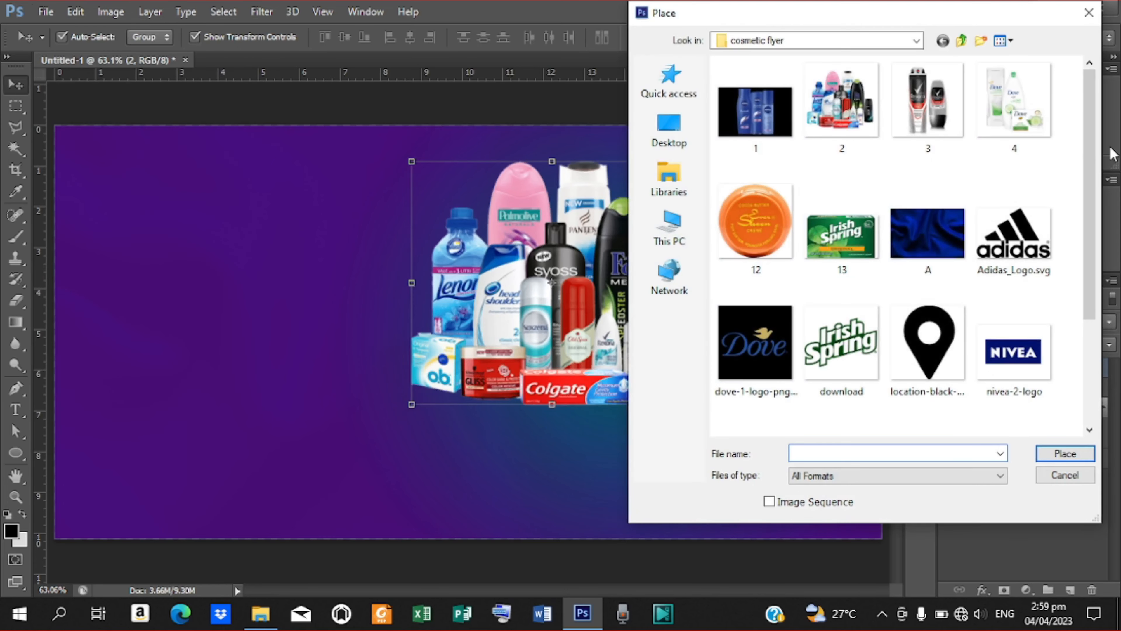
{"action": "scroll", "coordinate": [1097, 233], "scroll_direction": "down", "scroll_amount": 2}
{"action": "scroll", "coordinate": [1097, 233], "scroll_direction": "down", "scroll_amount": 1}
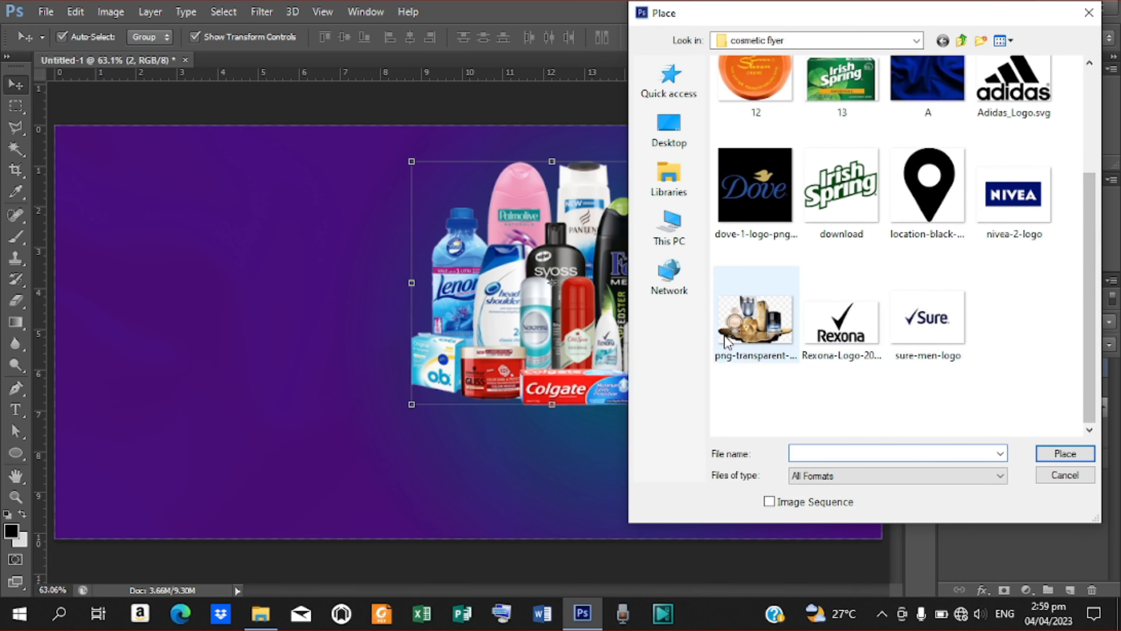
{"action": "left_click", "coordinate": [751, 327]}
{"action": "left_click", "coordinate": [1062, 454]}
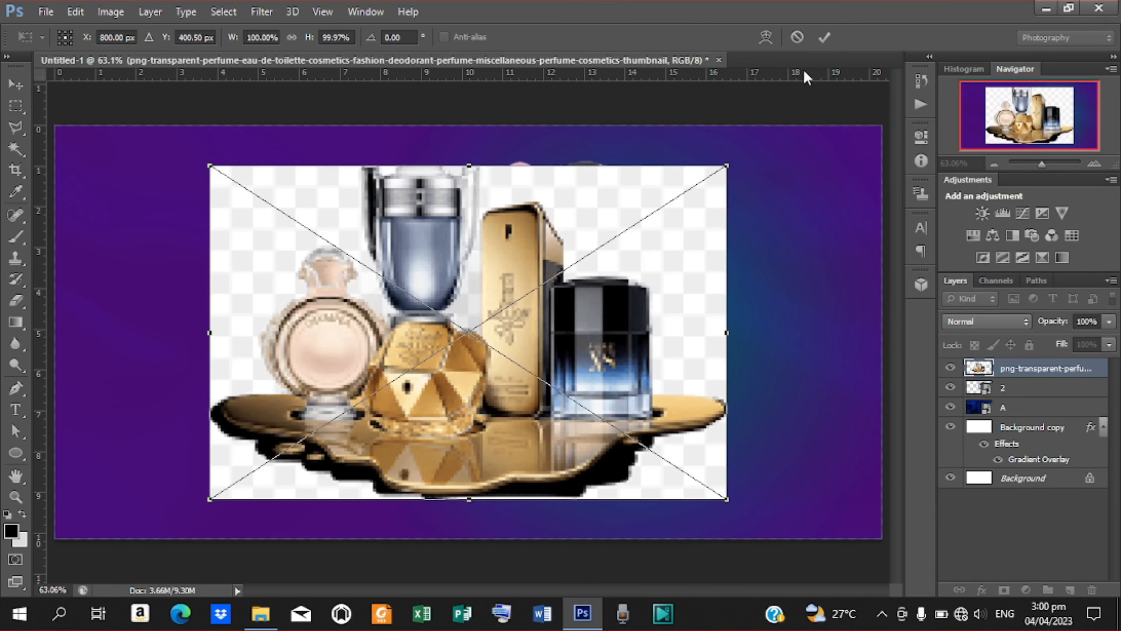
Commit the perfume image's placement and rasterize its layer.
{"action": "left_click", "coordinate": [825, 37]}
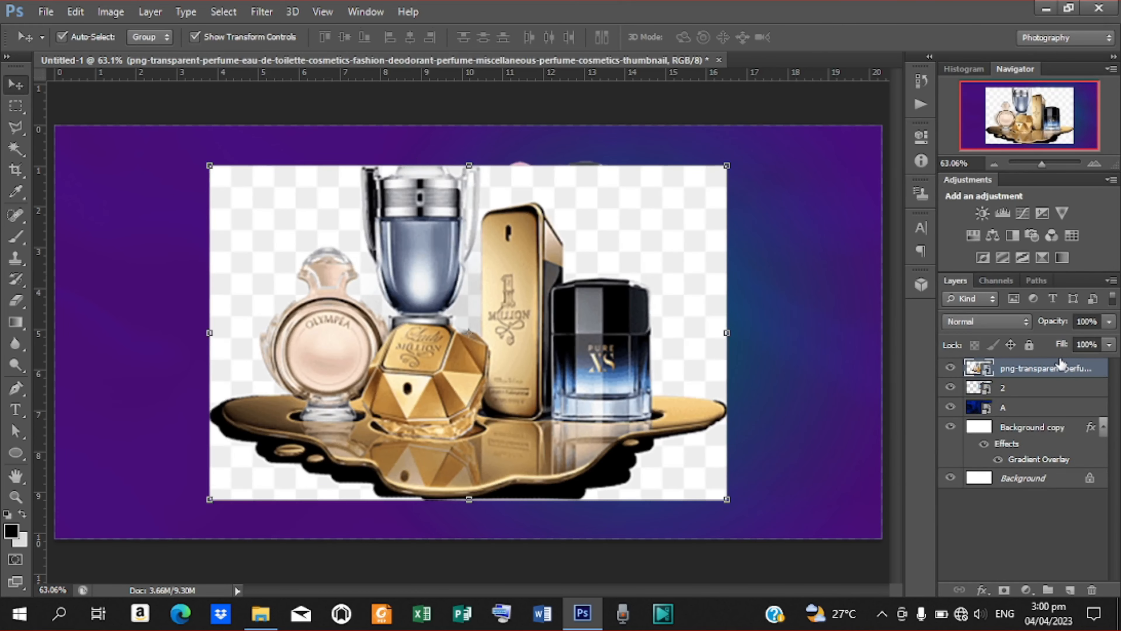
{"action": "right_click", "coordinate": [1054, 381]}
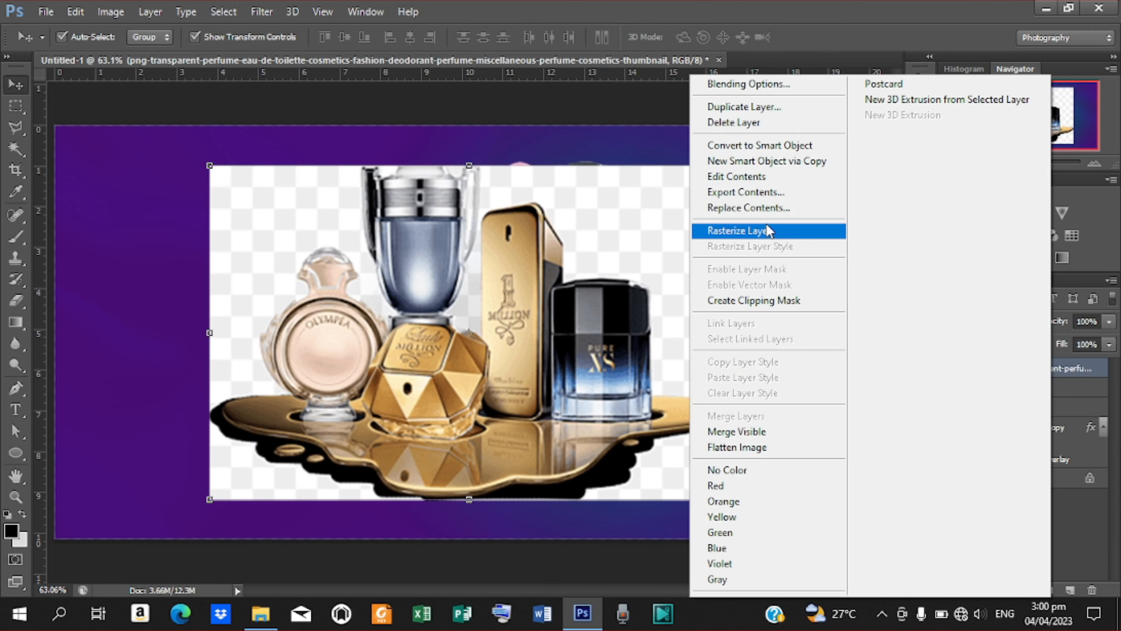
{"action": "left_click", "coordinate": [768, 231]}
Delete the five fake checkerboard areas around the bottles with the Magic Wand, then deselect.
{"action": "left_click", "coordinate": [15, 148]}
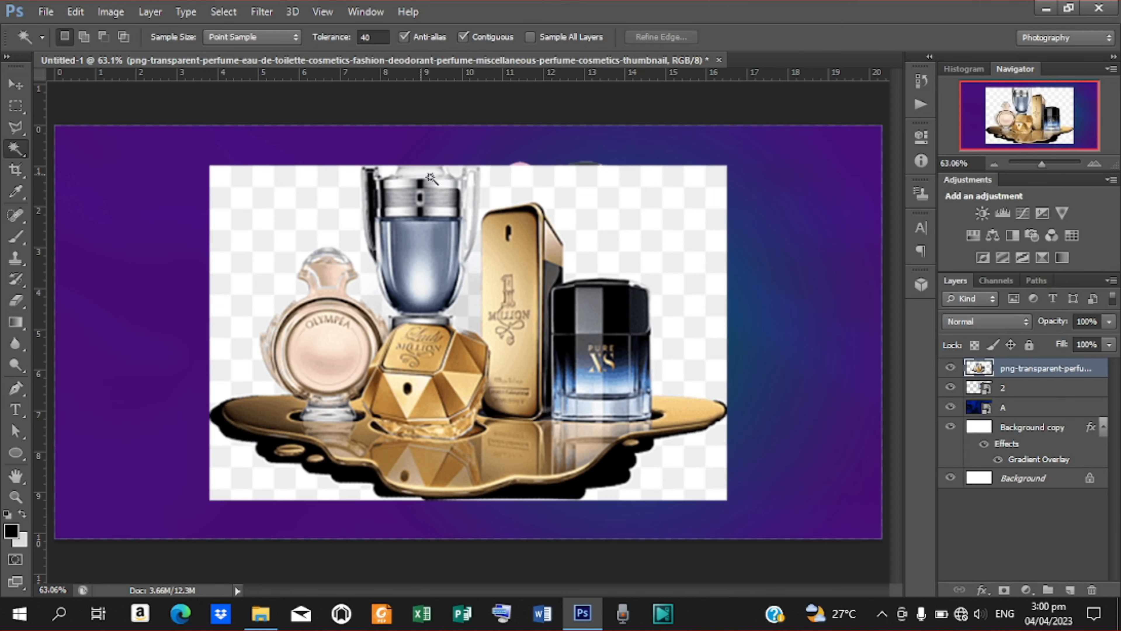
{"action": "left_click", "coordinate": [621, 274]}
{"action": "key", "text": "Delete"}
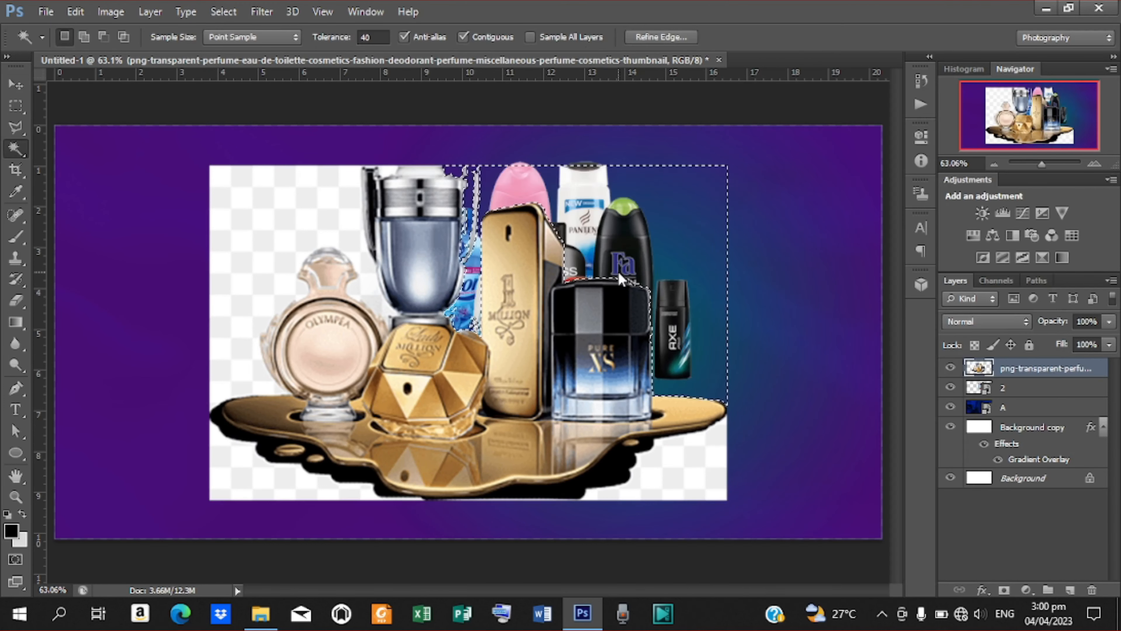
{"action": "left_click", "coordinate": [658, 477]}
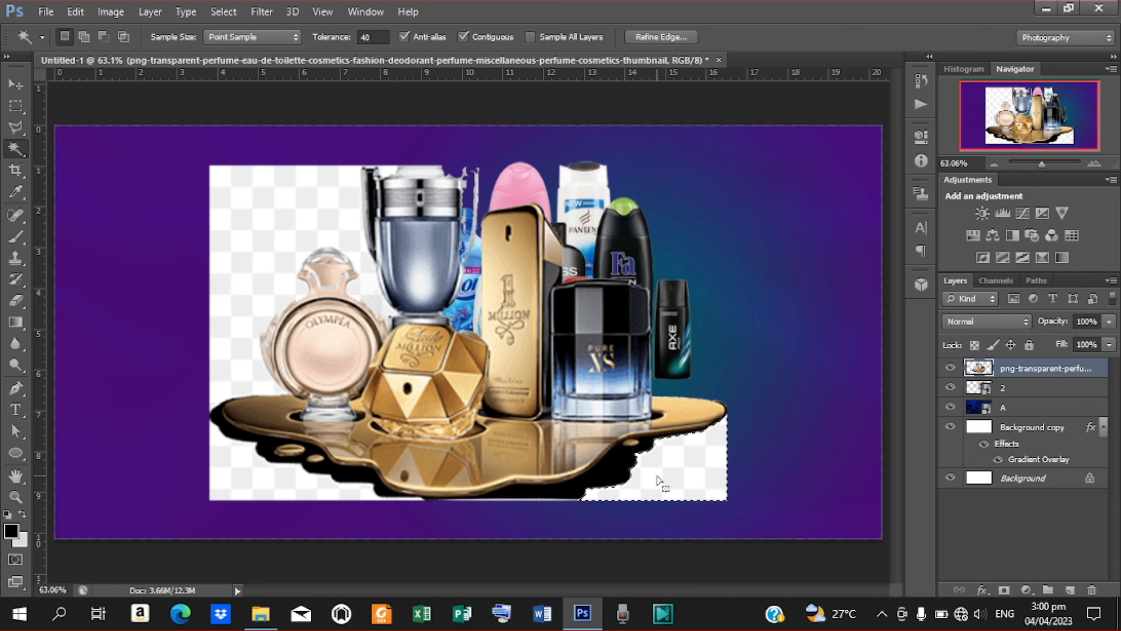
{"action": "key", "text": "Delete"}
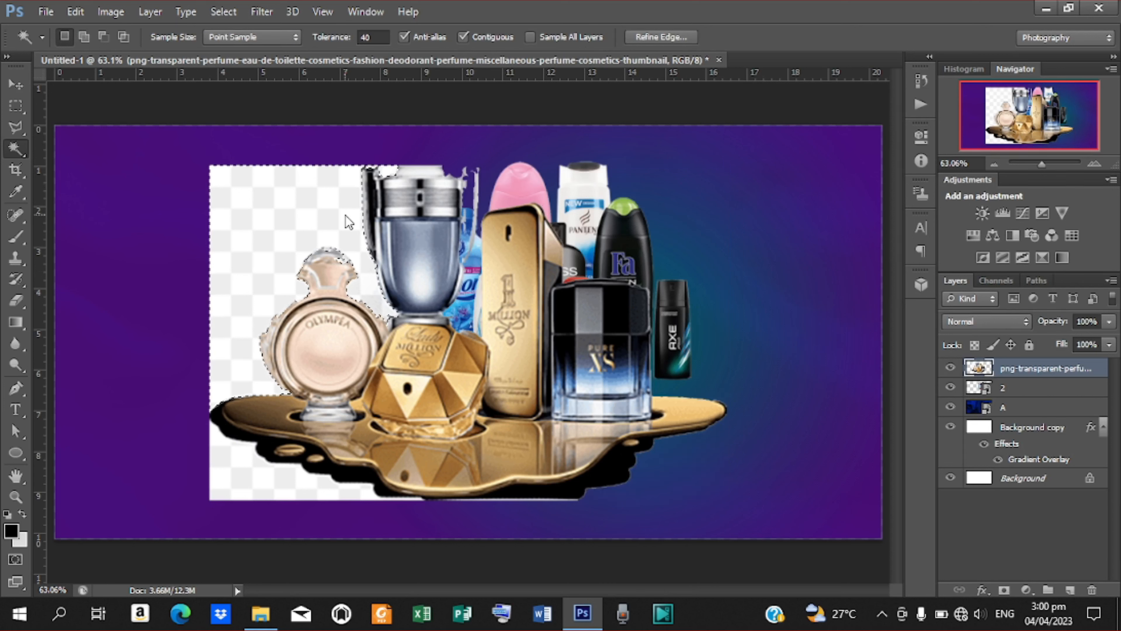
{"action": "left_click", "coordinate": [346, 216]}
{"action": "key", "text": "Delete"}
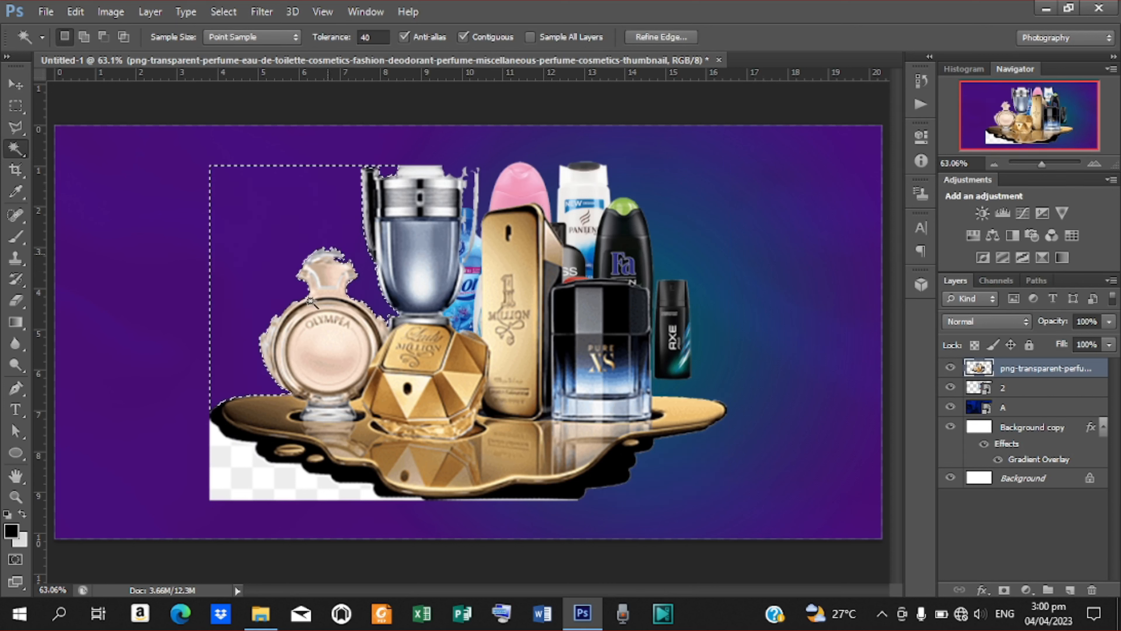
{"action": "left_click", "coordinate": [305, 484]}
{"action": "key", "text": "Delete"}
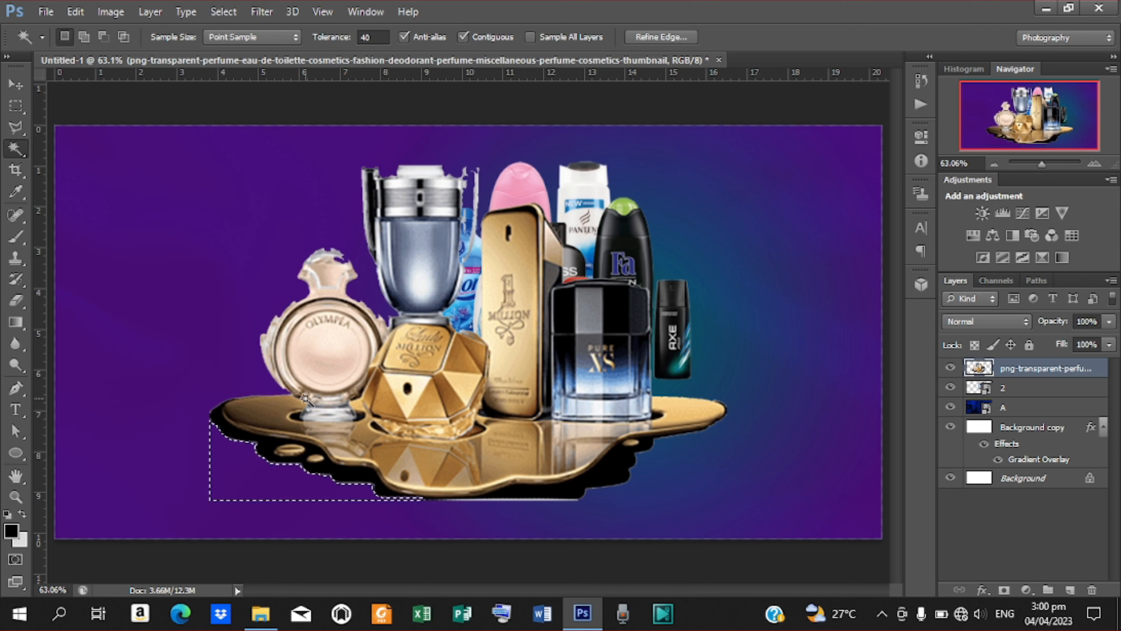
{"action": "left_click", "coordinate": [318, 255]}
{"action": "key", "text": "Delete"}
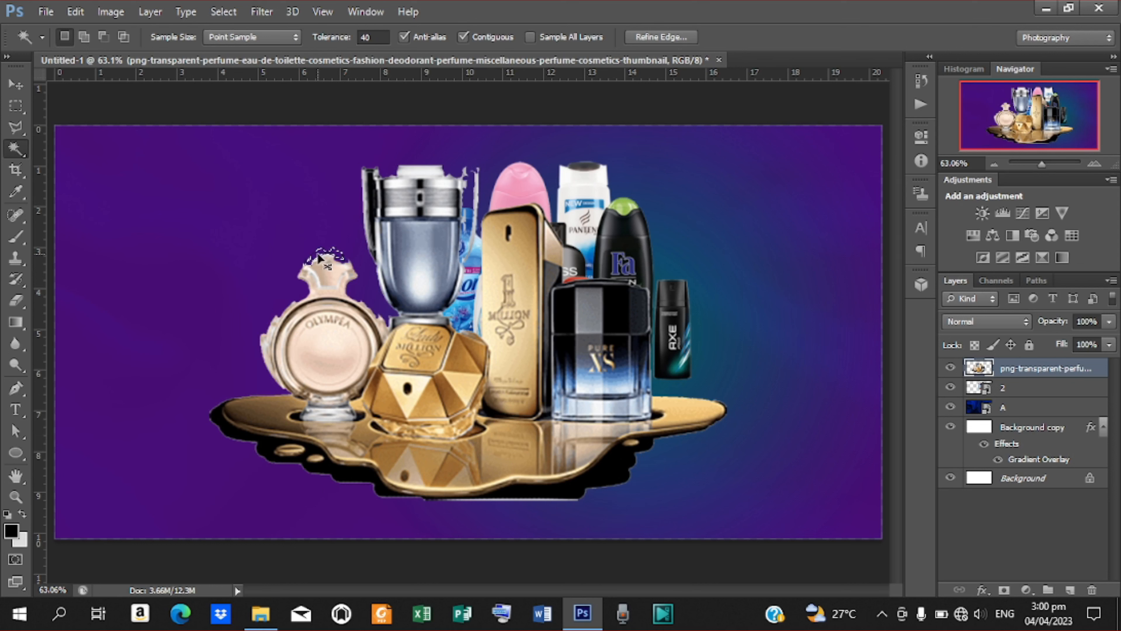
{"action": "key", "text": "ctrl+d"}
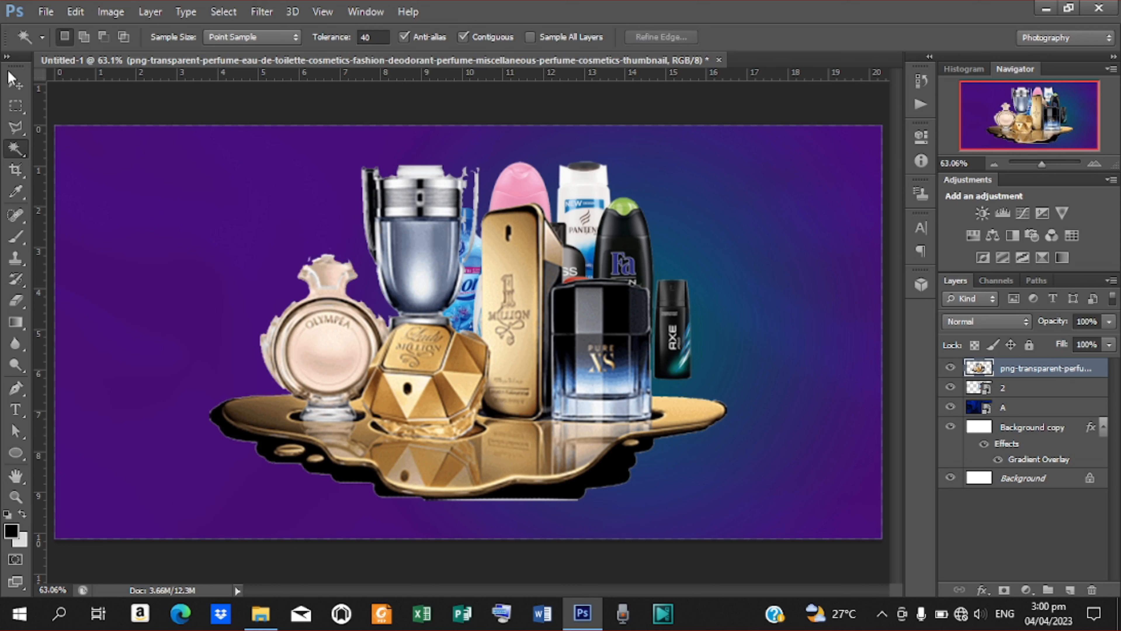
{"action": "left_click", "coordinate": [16, 86]}
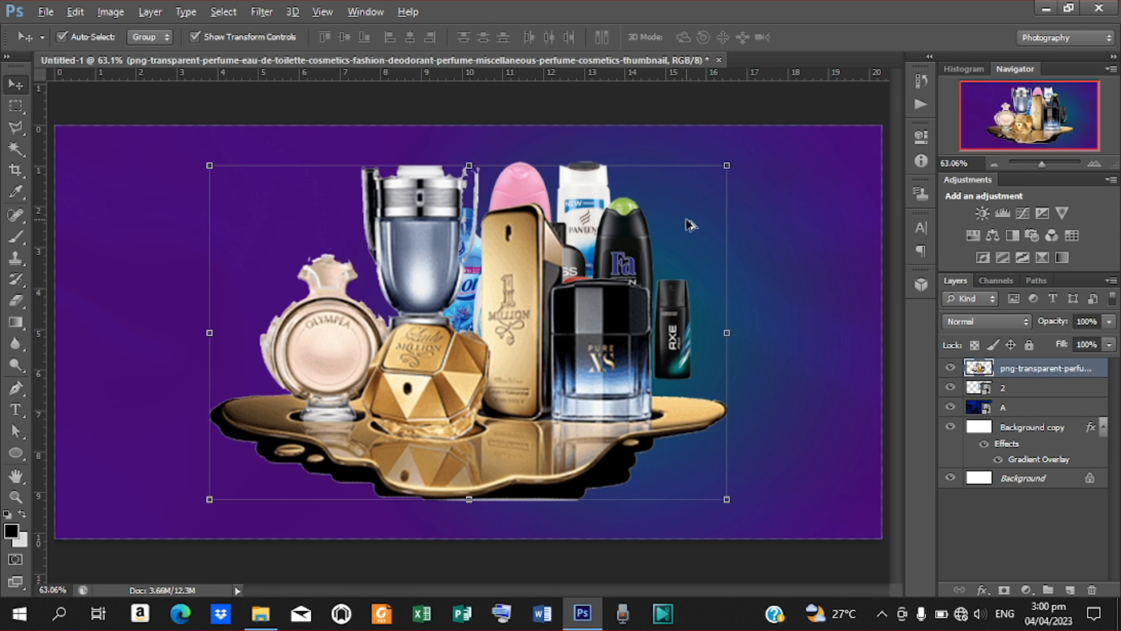
Shrink the perfume bottles to about 40% and move them beside the cluster's lower right.
{"action": "left_click_drag", "start_coordinate": [724, 164], "coordinate": [580, 285]}
{"action": "left_click_drag", "start_coordinate": [507, 354], "coordinate": [731, 385]}
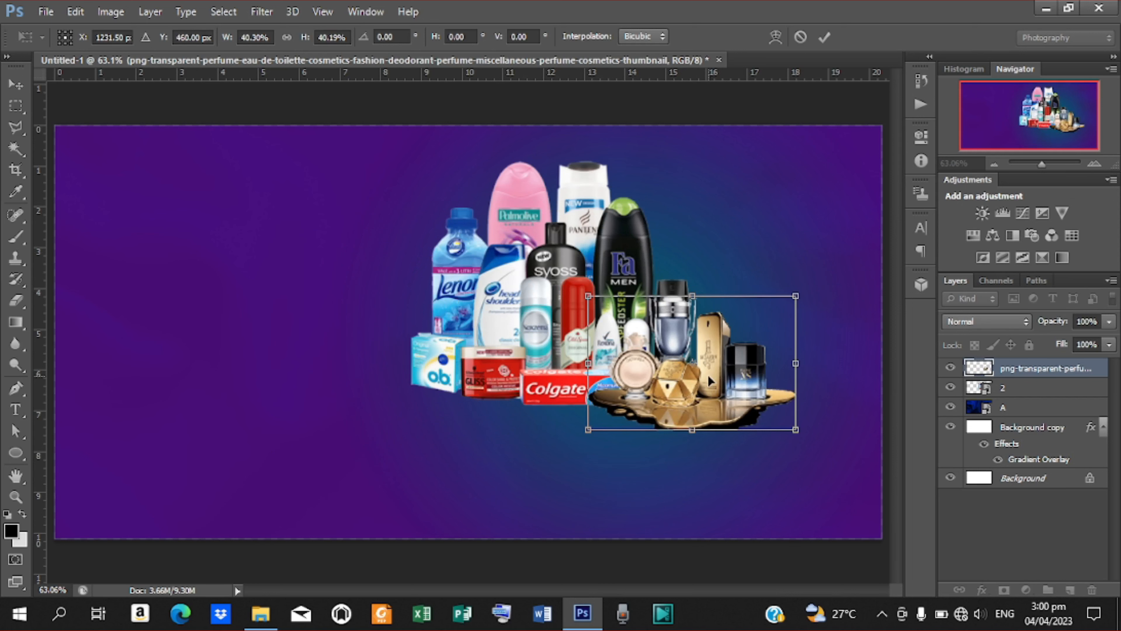
{"action": "left_click_drag", "start_coordinate": [710, 381], "coordinate": [775, 366]}
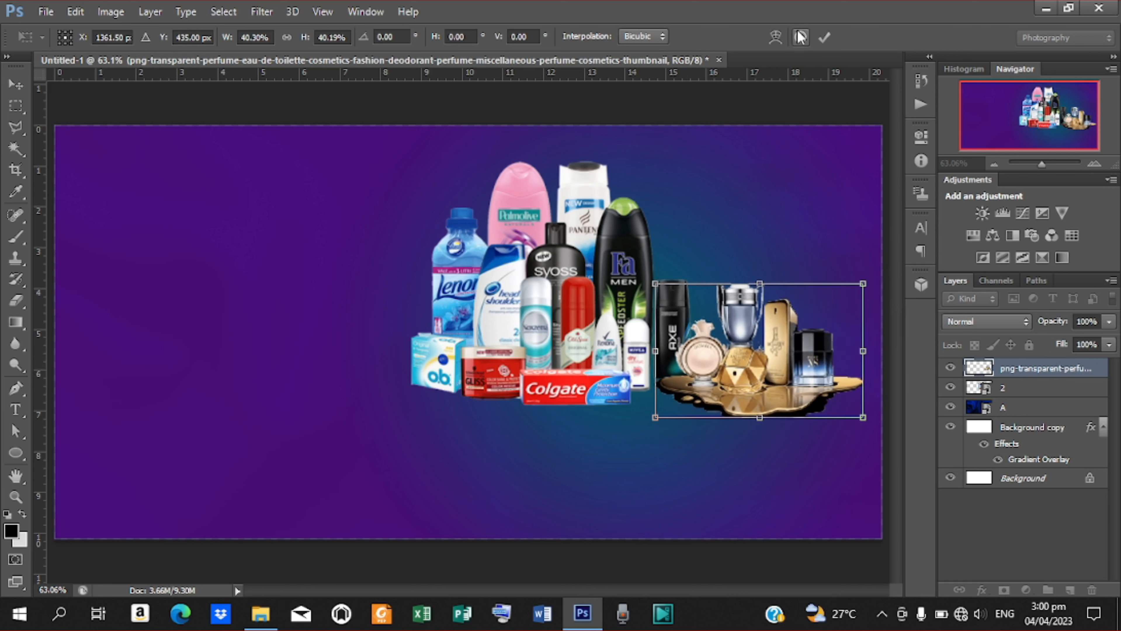
{"action": "left_click", "coordinate": [824, 37]}
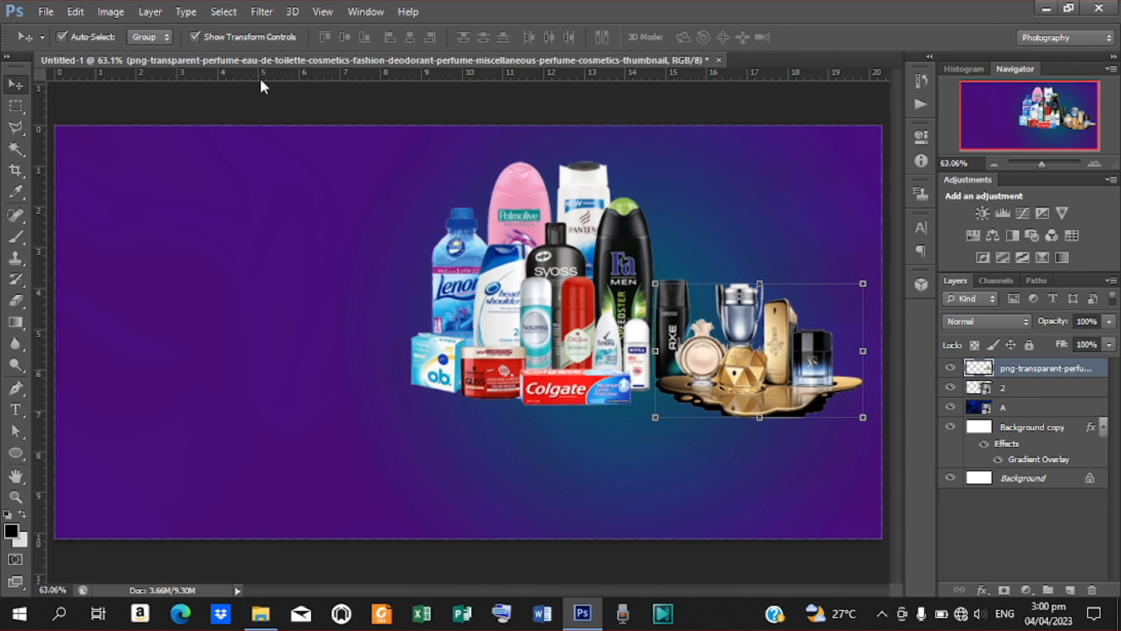
{"action": "left_click", "coordinate": [45, 12]}
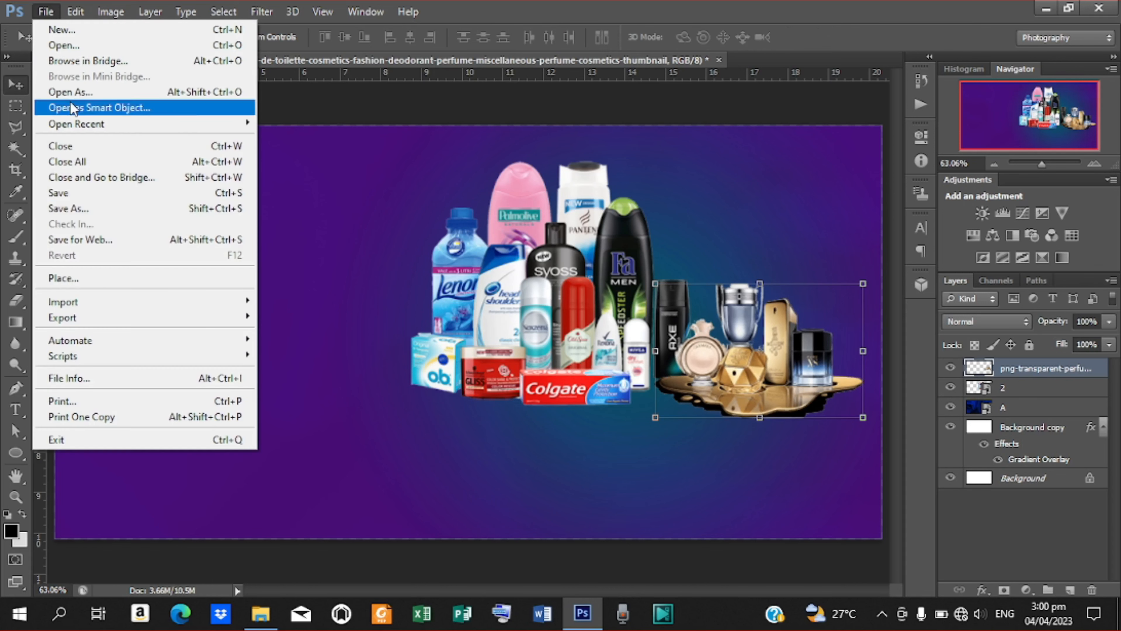
Place Dove products image 4, scale it to 16.02% and tuck it at the cluster's lower left.
{"action": "left_click", "coordinate": [97, 282]}
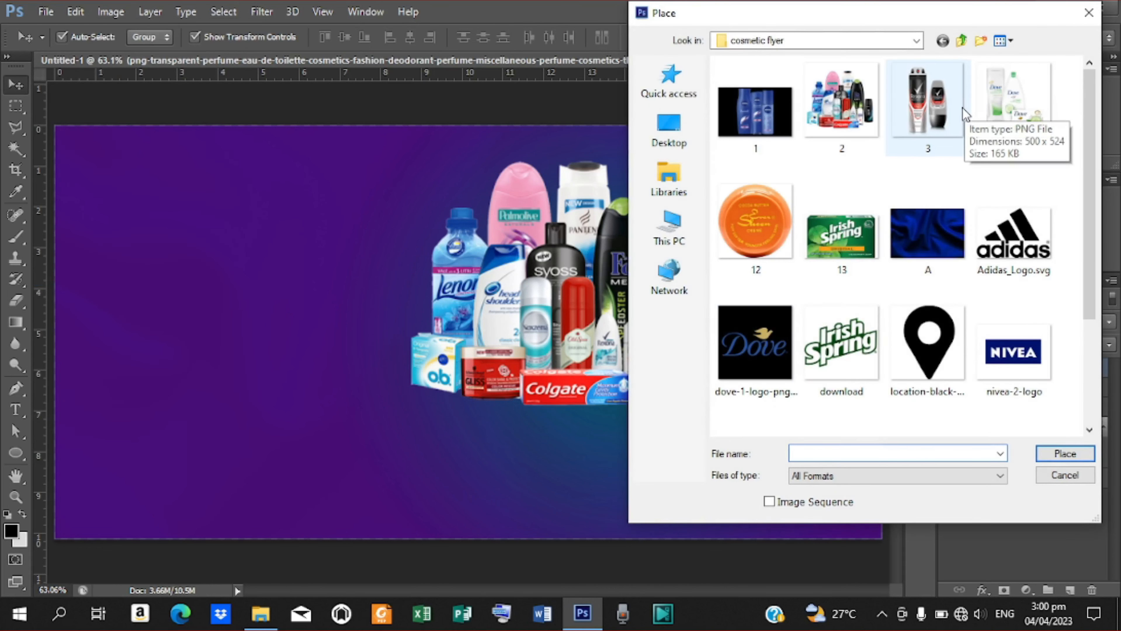
{"action": "left_click", "coordinate": [1010, 101]}
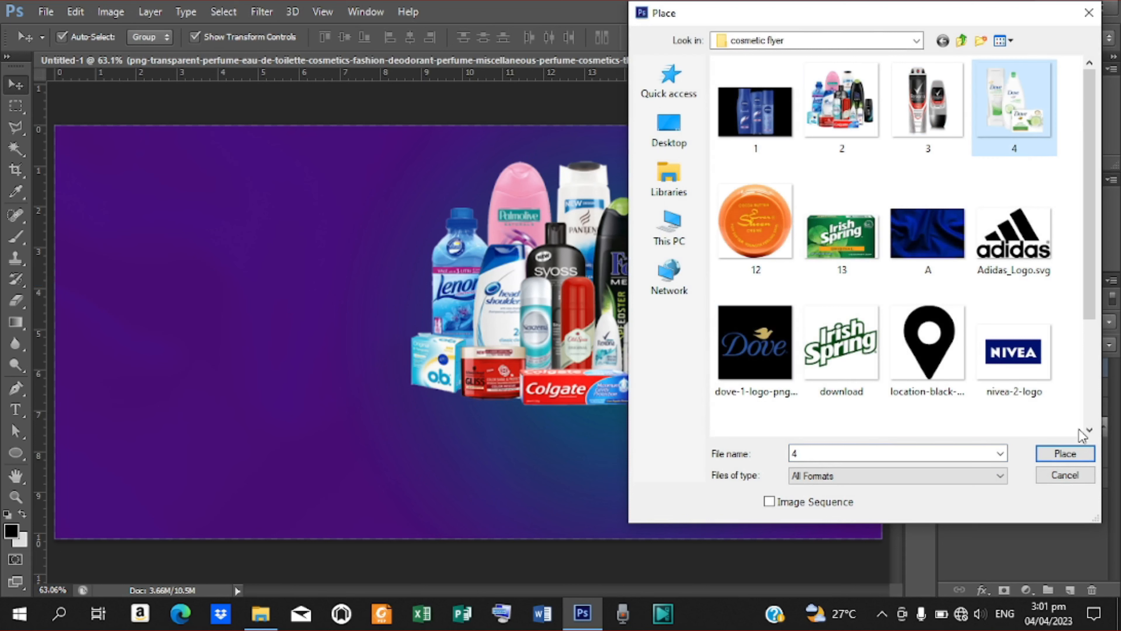
{"action": "left_click", "coordinate": [1064, 454]}
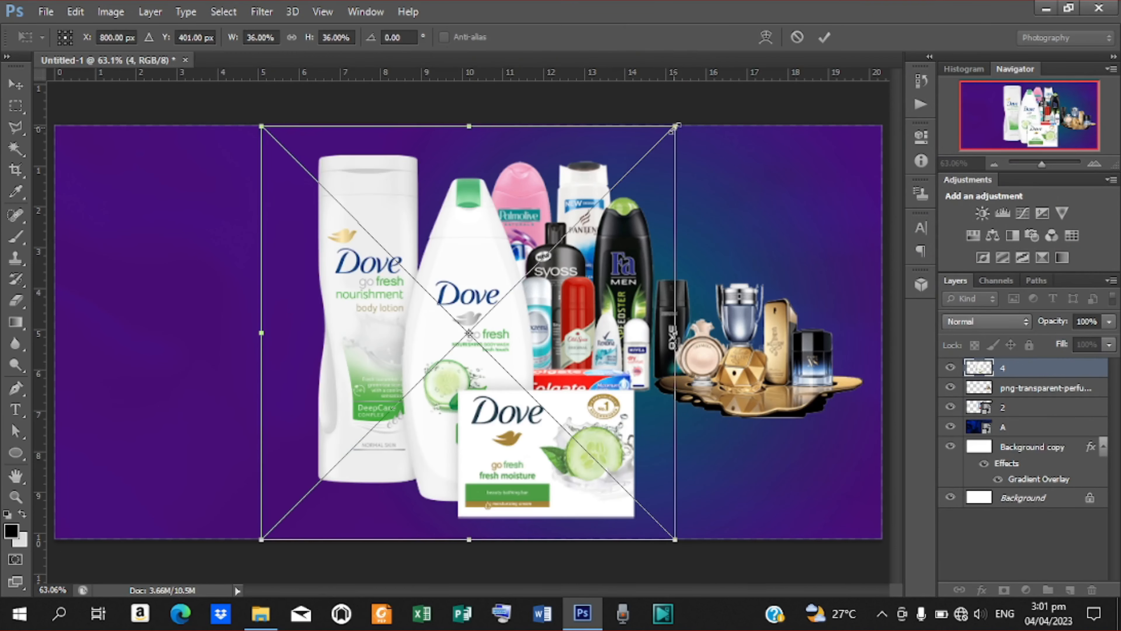
{"action": "left_click_drag", "start_coordinate": [675, 129], "coordinate": [592, 223]}
{"action": "left_click_drag", "start_coordinate": [488, 402], "coordinate": [542, 492]}
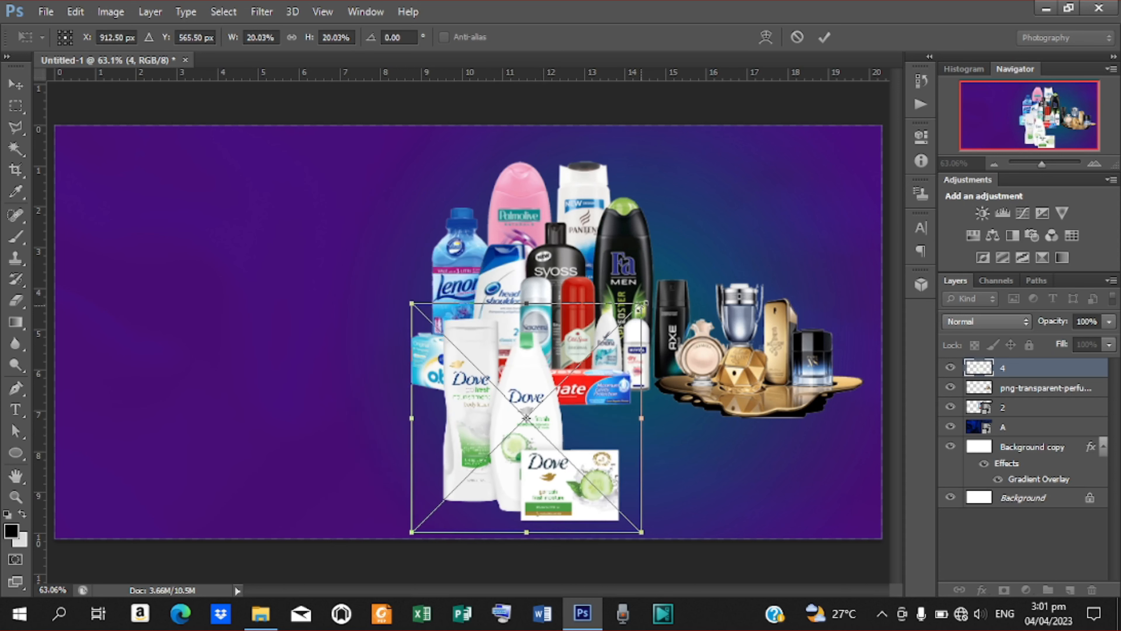
{"action": "left_click_drag", "start_coordinate": [644, 301], "coordinate": [629, 317]}
{"action": "left_click_drag", "start_coordinate": [560, 438], "coordinate": [523, 459]}
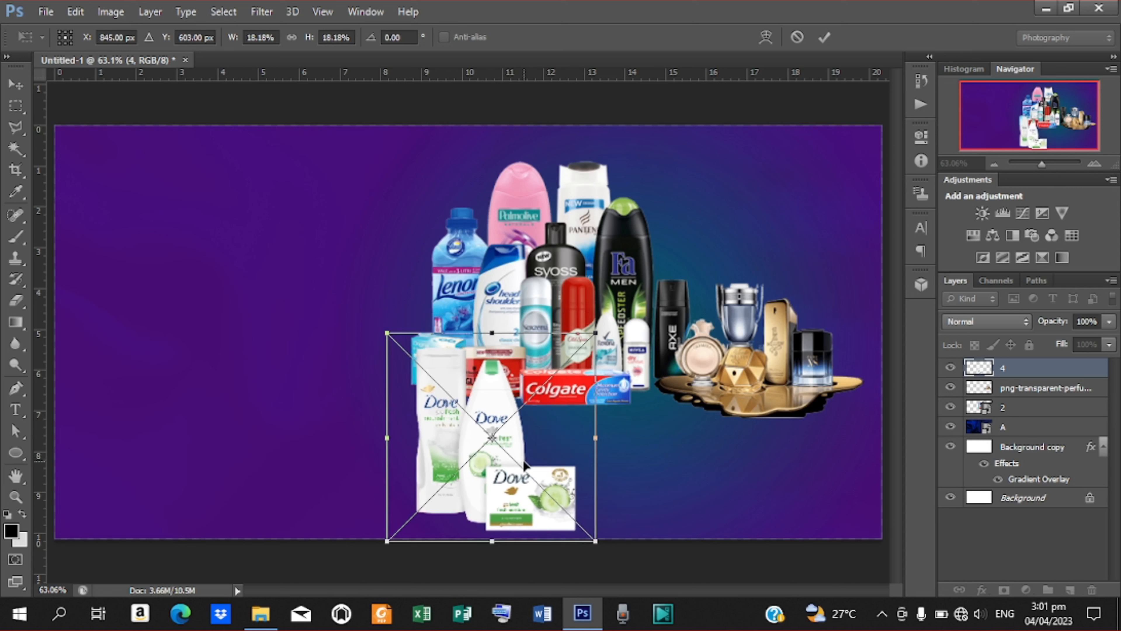
{"action": "left_click_drag", "start_coordinate": [596, 330], "coordinate": [583, 345]}
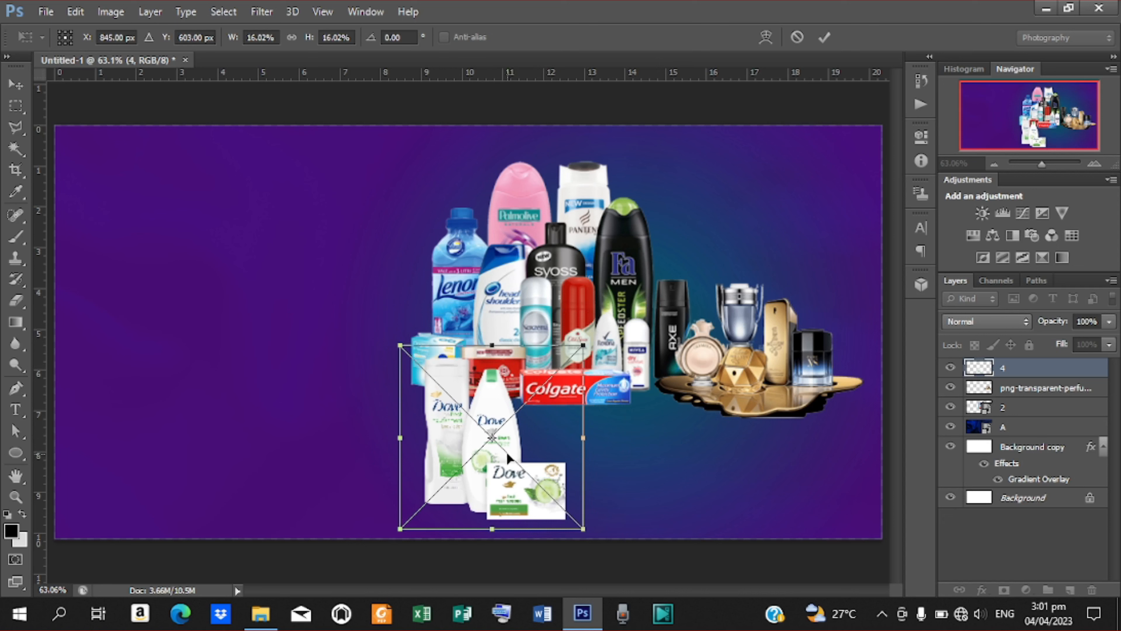
{"action": "left_click_drag", "start_coordinate": [505, 459], "coordinate": [500, 453]}
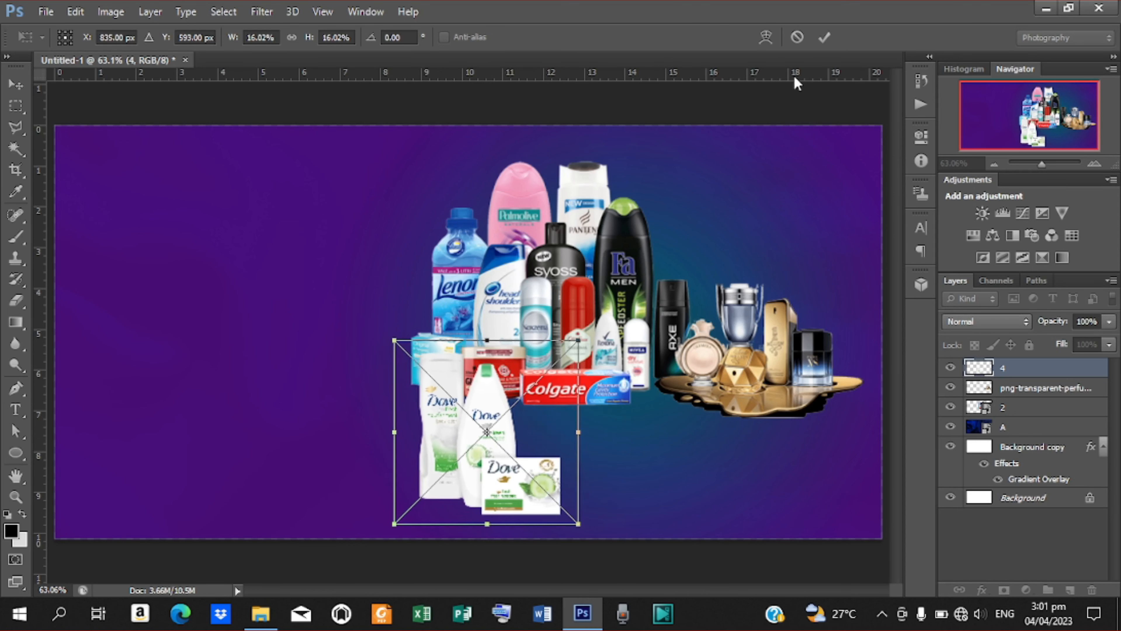
{"action": "left_click", "coordinate": [825, 37]}
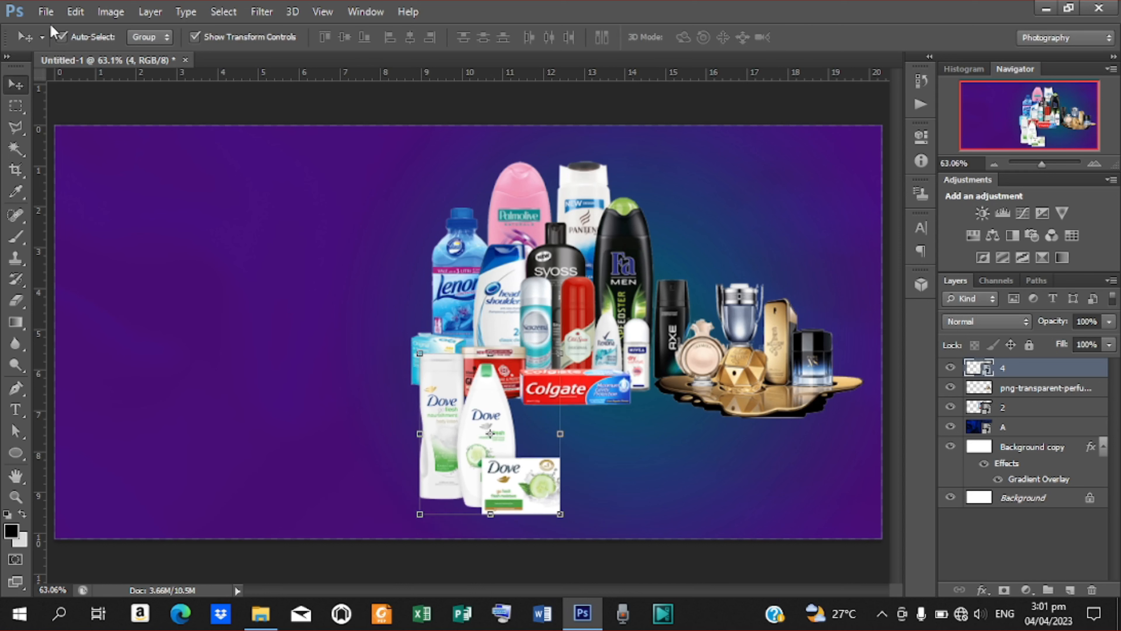
Place image 3 (Rexona deodorants), scale it to about 21%, and set it below the Colgate box.
{"action": "left_click", "coordinate": [46, 12]}
{"action": "left_click", "coordinate": [81, 277]}
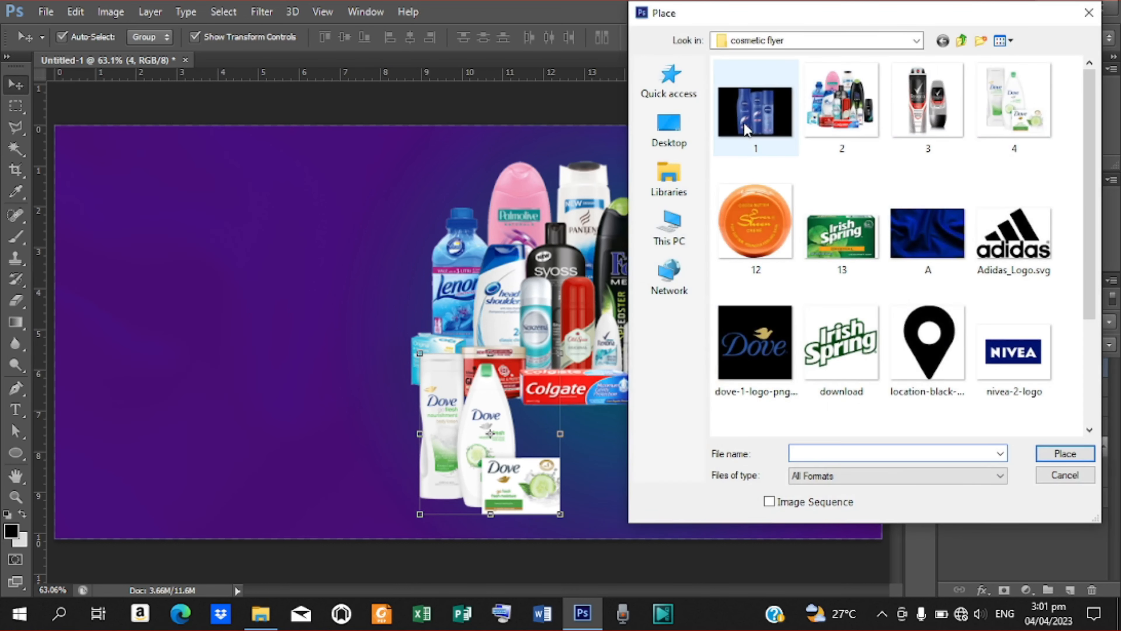
{"action": "left_click", "coordinate": [924, 109]}
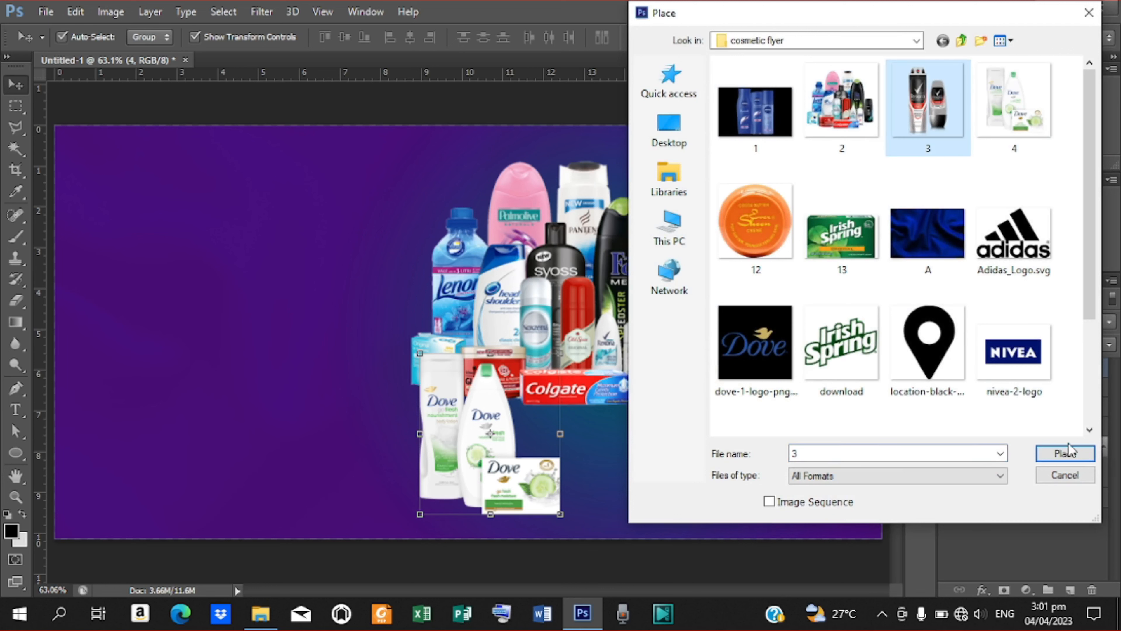
{"action": "left_click", "coordinate": [1065, 453]}
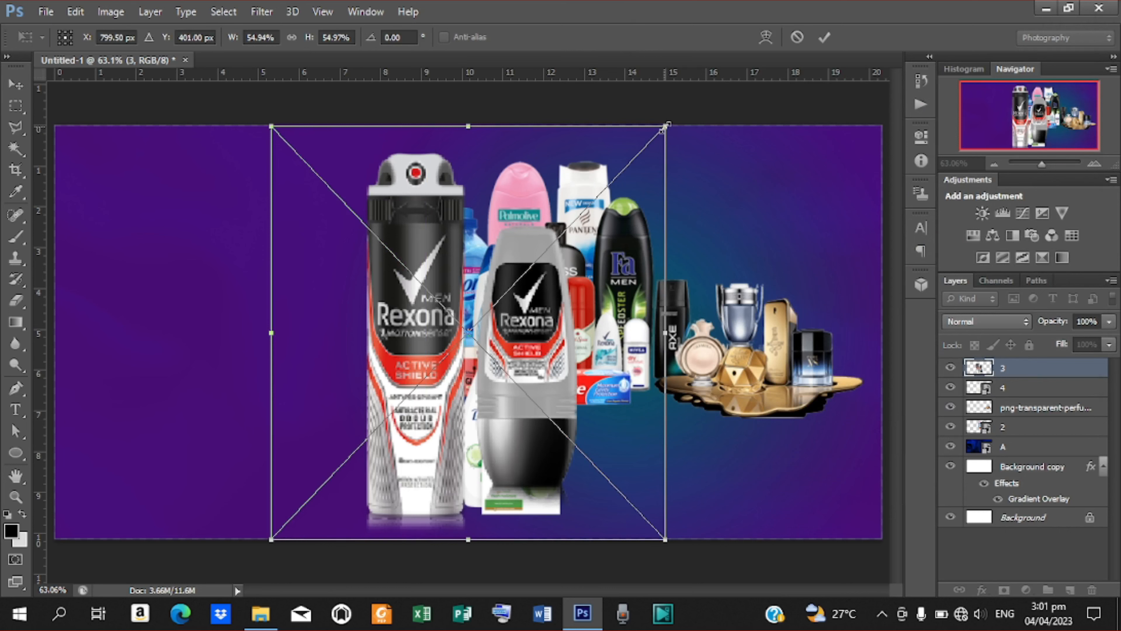
{"action": "left_click_drag", "start_coordinate": [665, 128], "coordinate": [543, 252]}
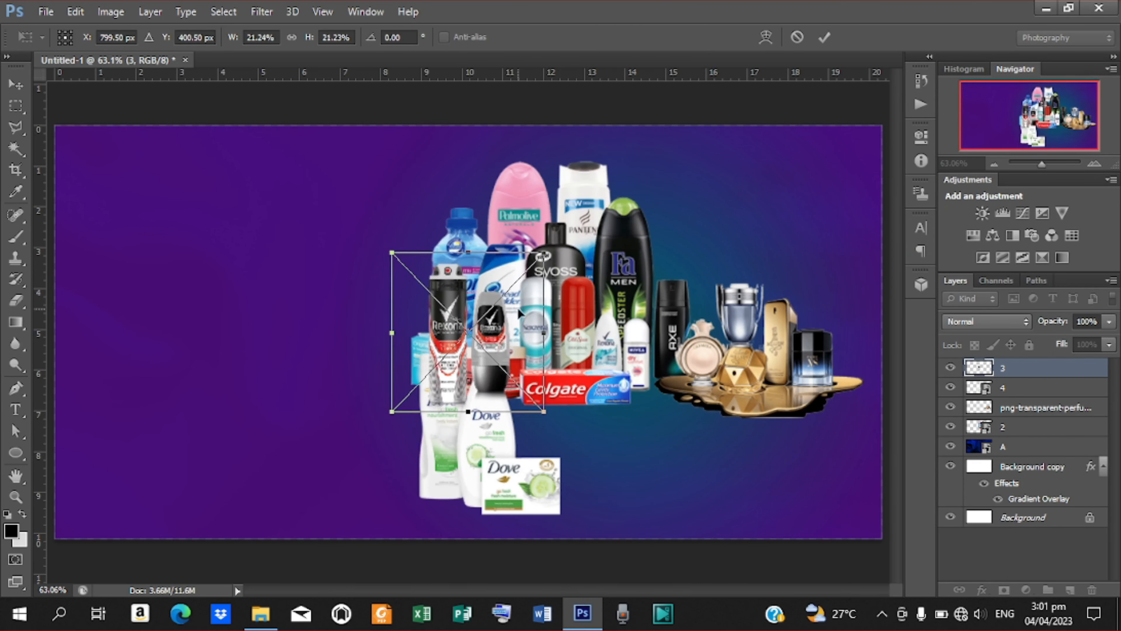
{"action": "left_click_drag", "start_coordinate": [491, 356], "coordinate": [632, 462]}
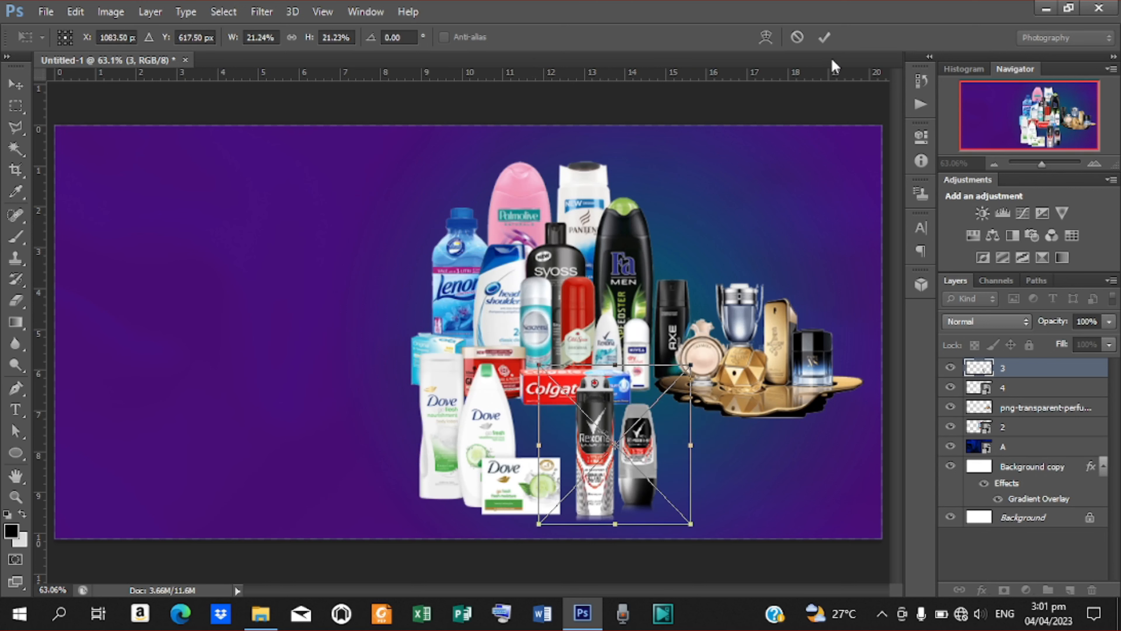
{"action": "left_click", "coordinate": [824, 37]}
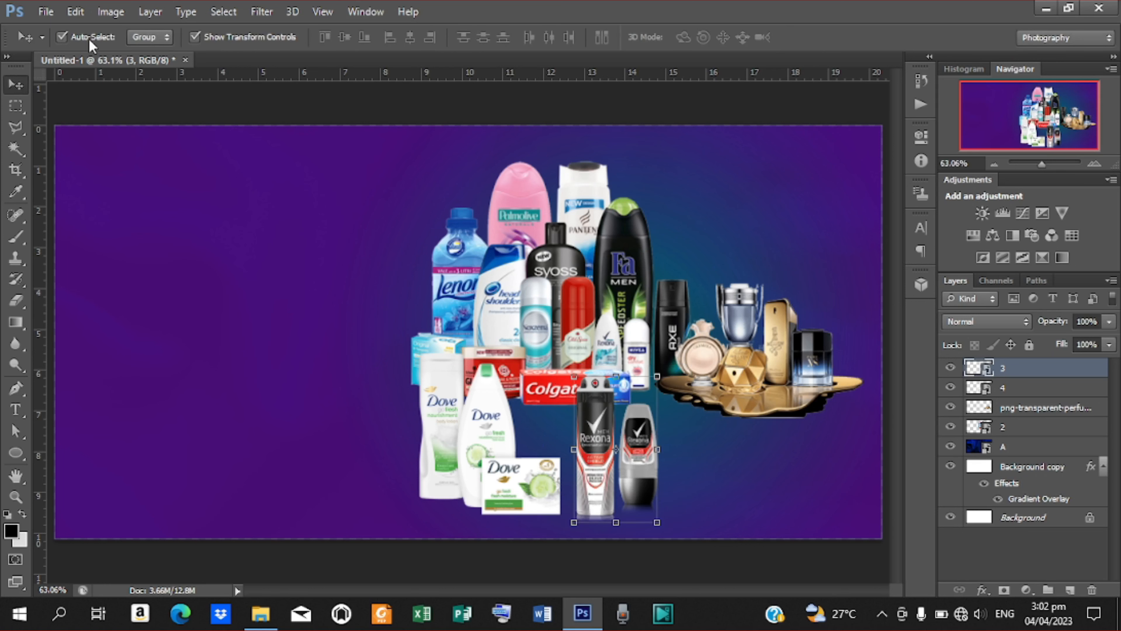
Place image 1 (Nivea hairmilk bottles), scale it to about 11.7%, and set it beside the Rexona cans.
{"action": "left_click", "coordinate": [46, 12]}
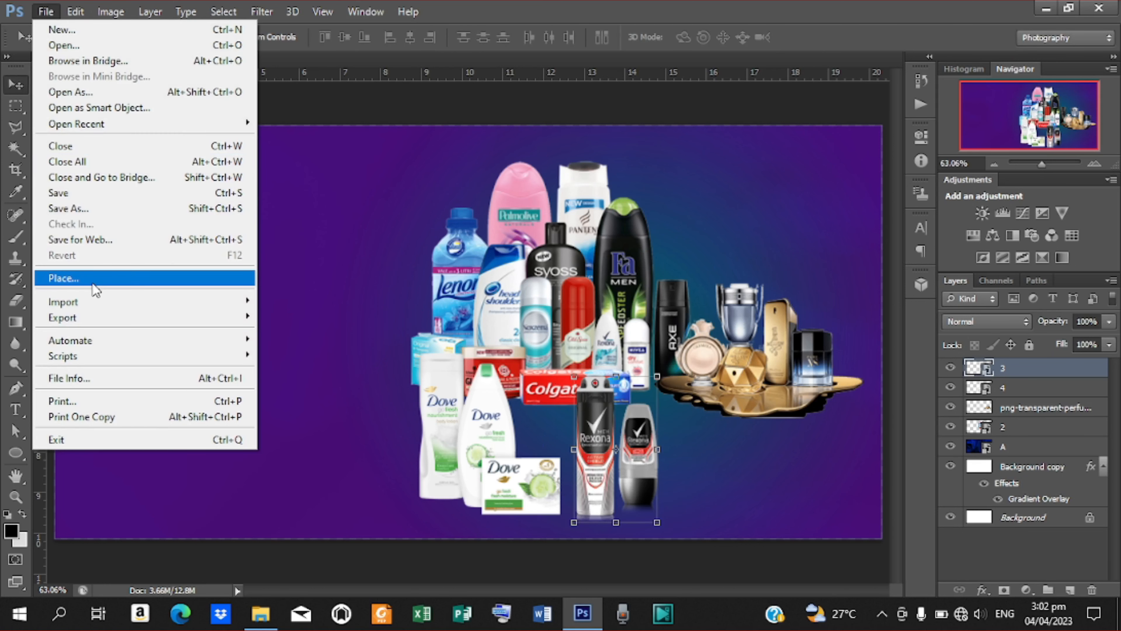
{"action": "left_click", "coordinate": [96, 290]}
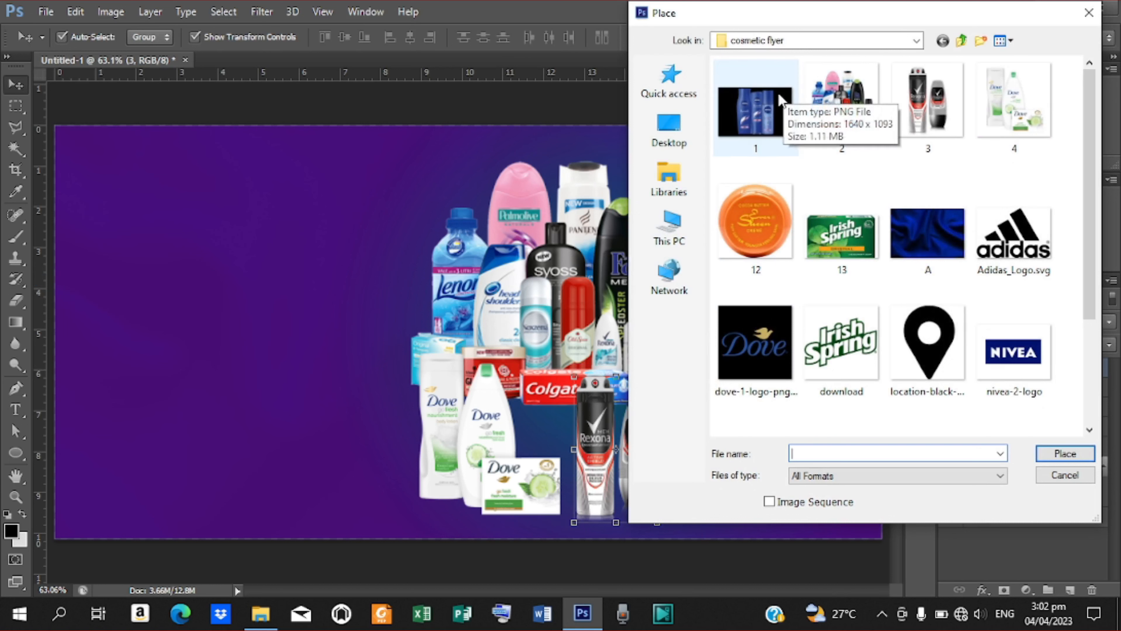
{"action": "left_click", "coordinate": [780, 100]}
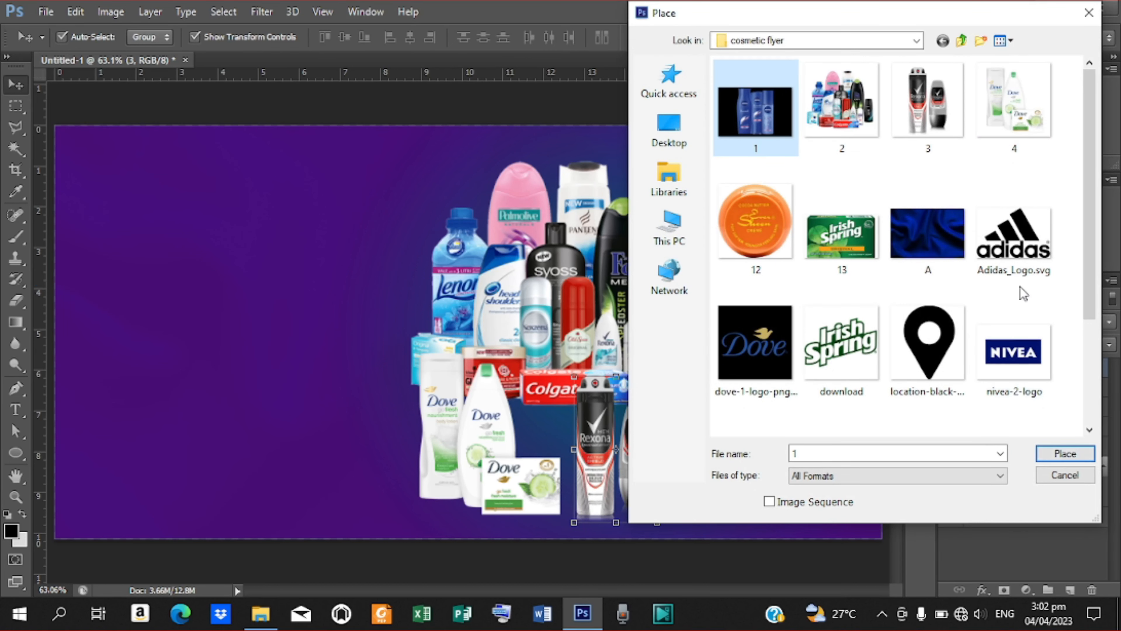
{"action": "left_click", "coordinate": [1066, 452]}
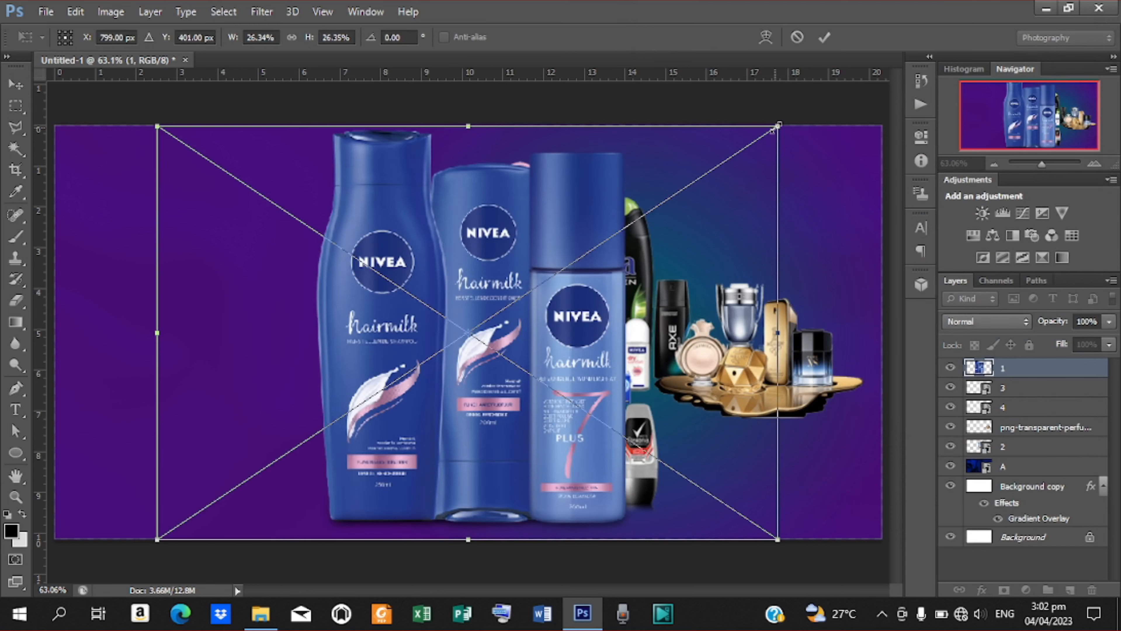
{"action": "left_click_drag", "start_coordinate": [778, 126], "coordinate": [606, 241]}
{"action": "left_click_drag", "start_coordinate": [512, 327], "coordinate": [753, 442]}
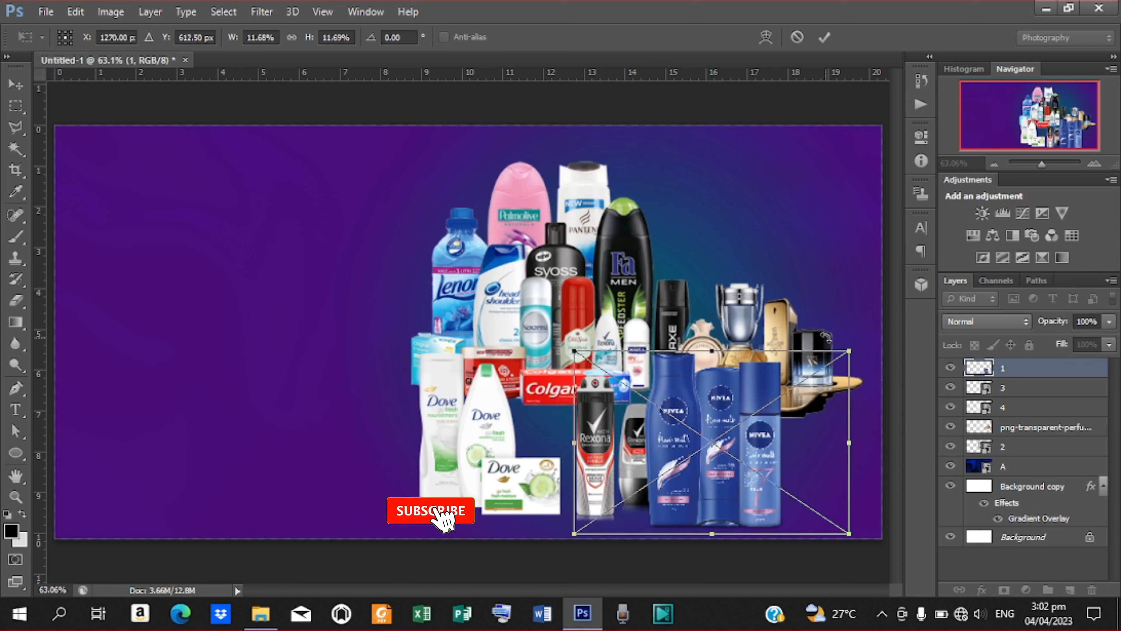
{"action": "left_click", "coordinate": [824, 37]}
{"action": "left_click", "coordinate": [625, 502]}
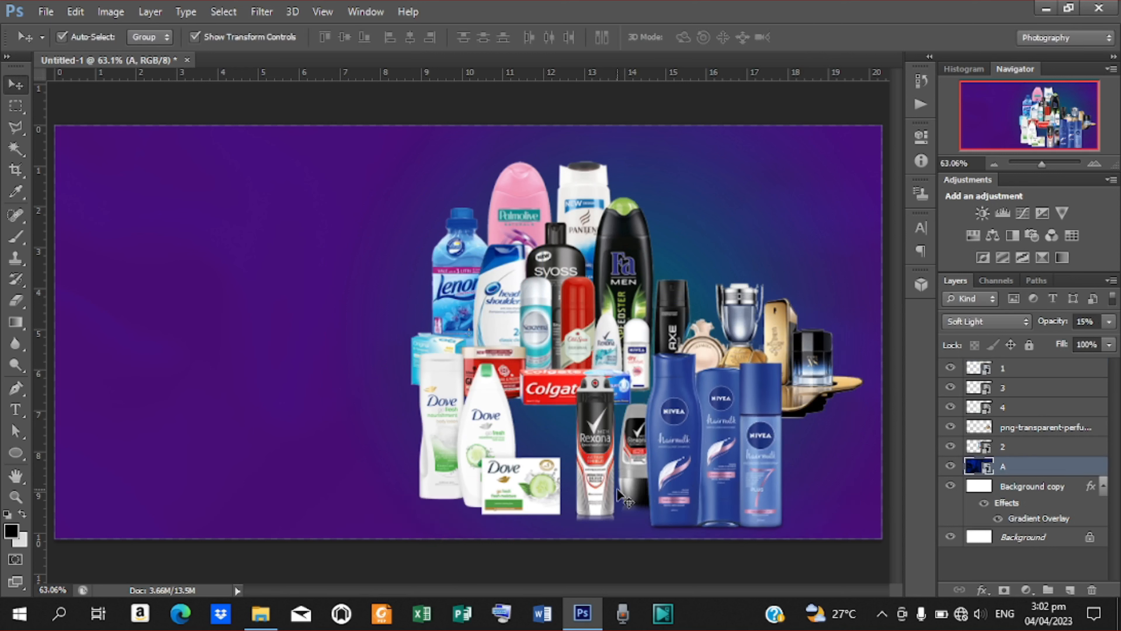
Nudge the Rexona cans left and raise the perfume set three steps.
{"action": "left_click", "coordinate": [599, 476]}
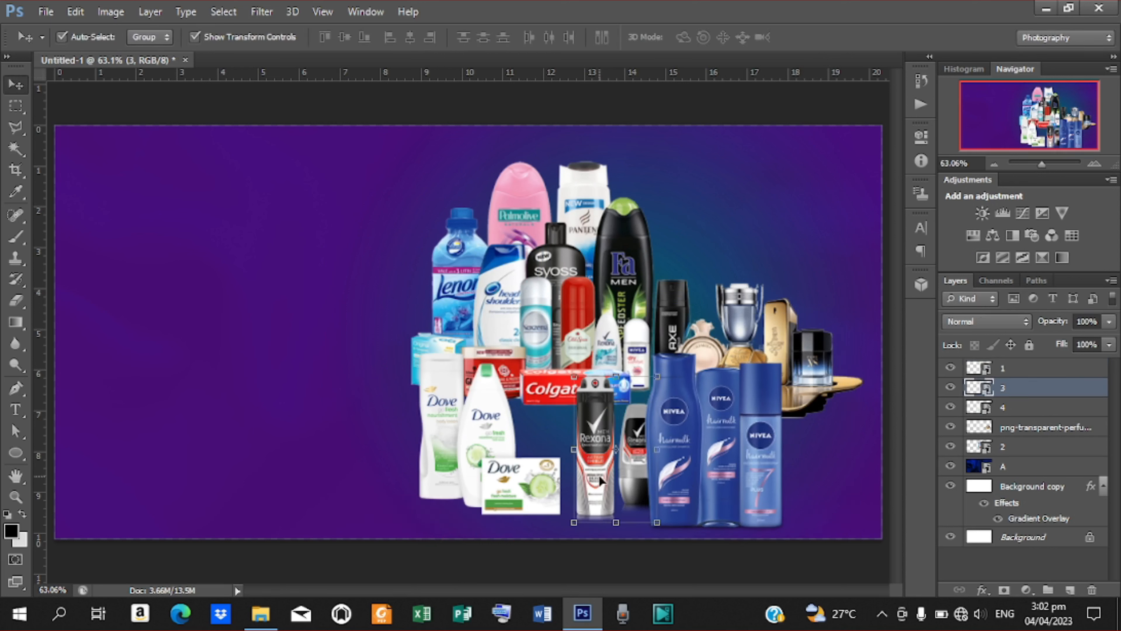
{"action": "key", "text": "Left"}
{"action": "key", "text": "Left"}
{"action": "key", "text": "Left"}
{"action": "key", "text": "Left"}
{"action": "key", "text": "Left"}
{"action": "key", "text": "Left"}
{"action": "key", "text": "Left"}
{"action": "key", "text": "Left"}
{"action": "key", "text": "Left"}
{"action": "key", "text": "Left"}
{"action": "key", "text": "Left"}
{"action": "key", "text": "Left"}
{"action": "key", "text": "Left"}
{"action": "key", "text": "Left"}
{"action": "key", "text": "Left"}
{"action": "key", "text": "Left"}
{"action": "key", "text": "Left"}
{"action": "key", "text": "Left"}
{"action": "key", "text": "Left"}
{"action": "key", "text": "Left"}
{"action": "key", "text": "Left"}
{"action": "key", "text": "Left"}
{"action": "key", "text": "Left"}
{"action": "key", "text": "Left"}
{"action": "key", "text": "Left"}
{"action": "key", "text": "Left"}
{"action": "key", "text": "Left"}
{"action": "key", "text": "Left"}
{"action": "key", "text": "Left"}
{"action": "key", "text": "Left"}
{"action": "key", "text": "Left"}
{"action": "key", "text": "Left"}
{"action": "key", "text": "Left"}
{"action": "key", "text": "Left"}
{"action": "key", "text": "Left"}
{"action": "key", "text": "Left"}
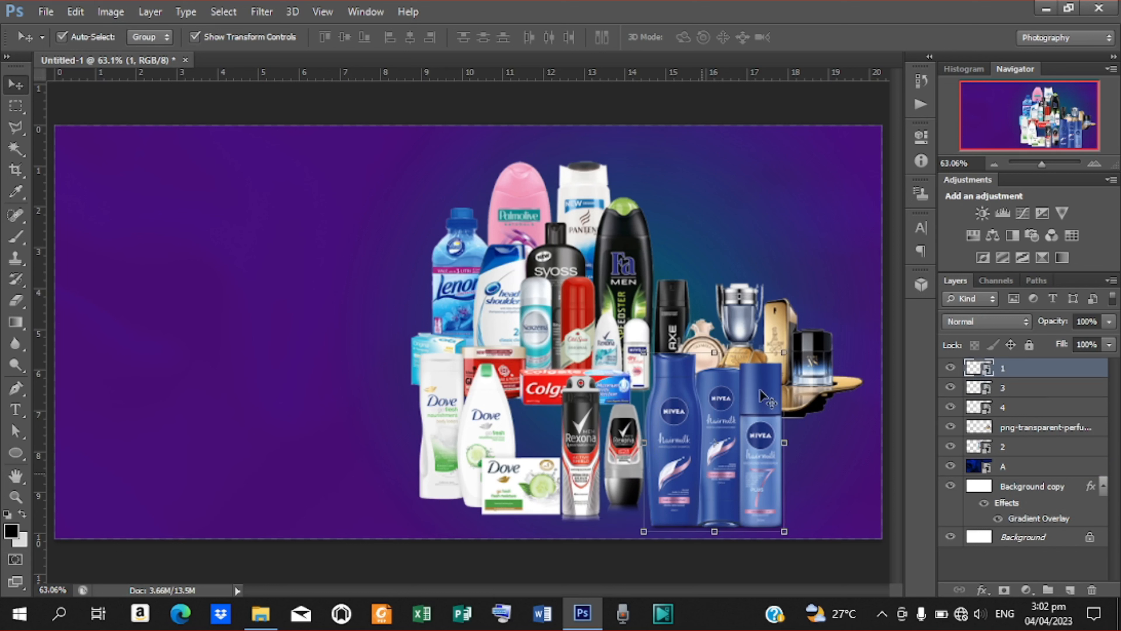
{"action": "left_click", "coordinate": [776, 312]}
{"action": "key", "text": "Up"}
{"action": "key", "text": "Up"}
{"action": "key", "text": "Up"}
{"action": "key", "text": "Up"}
{"action": "key", "text": "Up"}
{"action": "key", "text": "Up"}
{"action": "key", "text": "Up"}
{"action": "key", "text": "Up"}
{"action": "key", "text": "Up"}
{"action": "key", "text": "Up"}
{"action": "key", "text": "Up"}
{"action": "key", "text": "Up"}
{"action": "key", "text": "Up"}
{"action": "key", "text": "Up"}
{"action": "key", "text": "Up"}
{"action": "key", "text": "Up"}
{"action": "key", "text": "Up"}
{"action": "key", "text": "Up"}
{"action": "key", "text": "Up"}
{"action": "key", "text": "Up"}
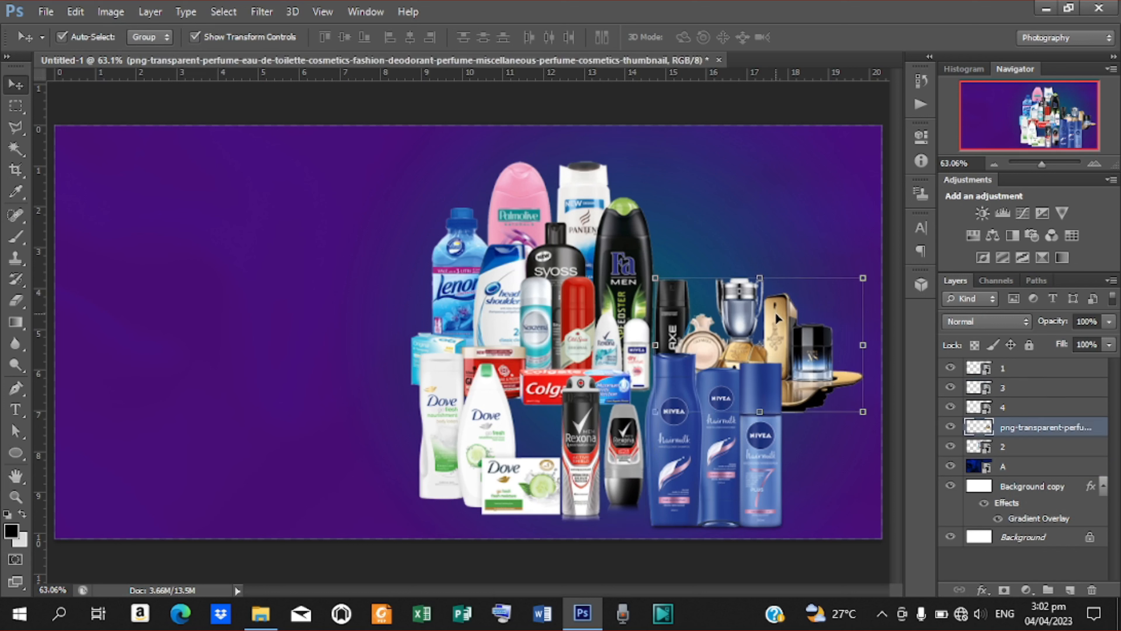
{"action": "key", "text": "Up"}
{"action": "key", "text": "Up"}
{"action": "key", "text": "Up"}
{"action": "key", "text": "Up"}
{"action": "key", "text": "Up"}
{"action": "key", "text": "Up"}
{"action": "key", "text": "Up"}
{"action": "key", "text": "Up"}
{"action": "key", "text": "Up"}
{"action": "key", "text": "Up"}
{"action": "key", "text": "Up"}
{"action": "key", "text": "Up"}
{"action": "key", "text": "Up"}
{"action": "key", "text": "Up"}
{"action": "key", "text": "Up"}
{"action": "key", "text": "Up"}
{"action": "key", "text": "Up"}
{"action": "key", "text": "Up"}
{"action": "key", "text": "Up"}
{"action": "key", "text": "Up"}
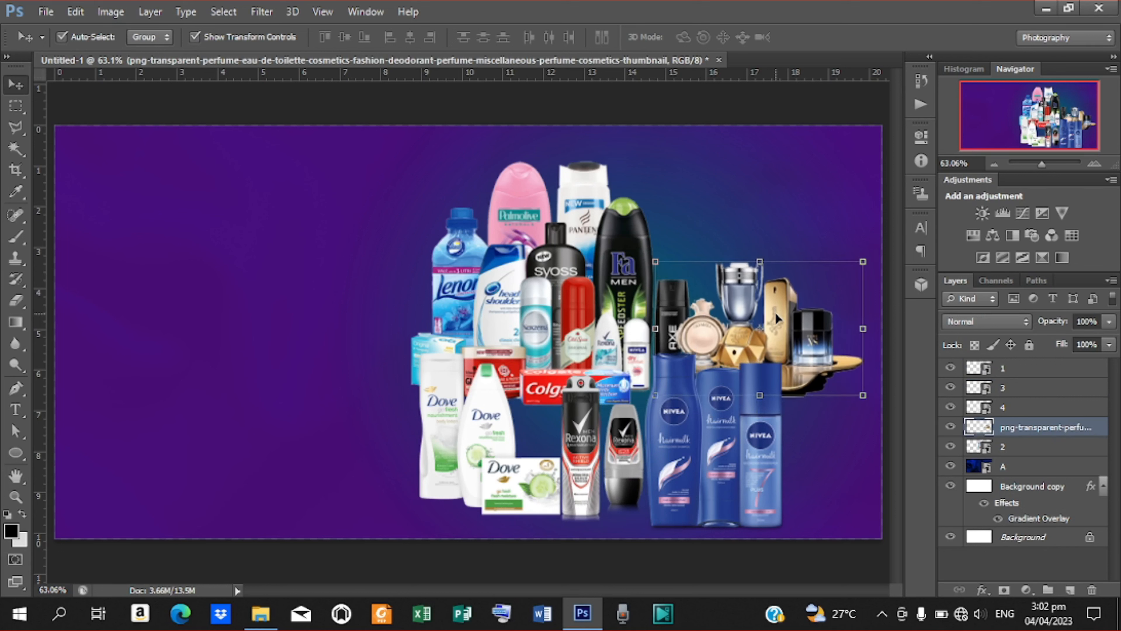
{"action": "key", "text": "Up"}
{"action": "key", "text": "Up"}
{"action": "key", "text": "Up"}
{"action": "key", "text": "Up"}
{"action": "key", "text": "Up"}
{"action": "key", "text": "Up"}
{"action": "key", "text": "Up"}
{"action": "key", "text": "Up"}
{"action": "key", "text": "Up"}
{"action": "key", "text": "Up"}
{"action": "key", "text": "Up"}
{"action": "key", "text": "Up"}
{"action": "key", "text": "Up"}
{"action": "key", "text": "Up"}
{"action": "key", "text": "Up"}
{"action": "key", "text": "Up"}
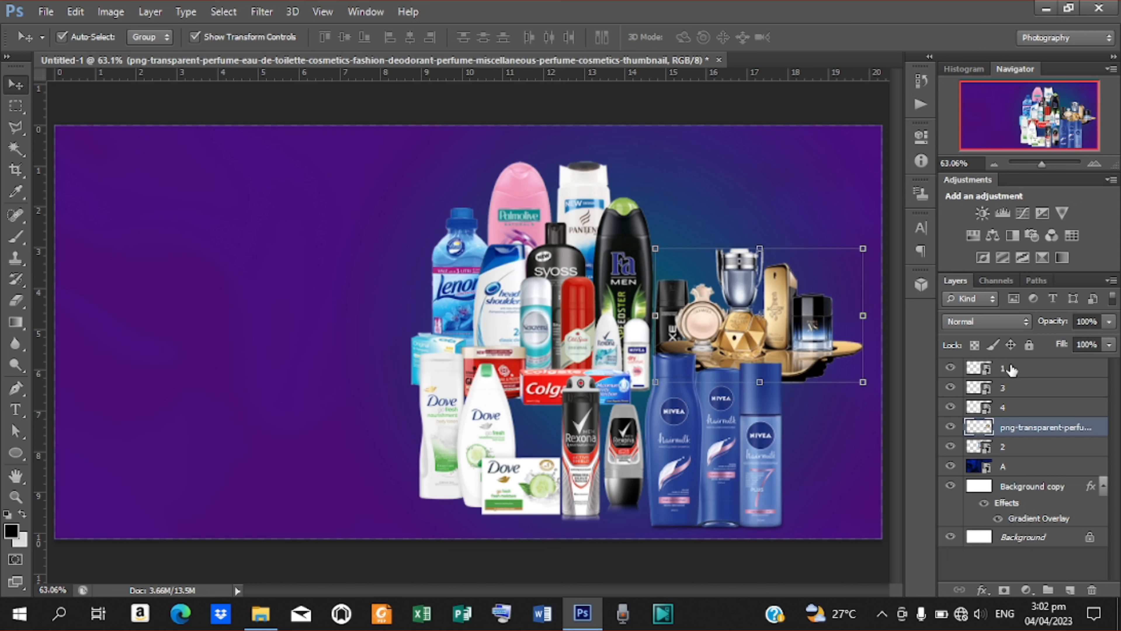
Select all the product layers and shift the whole cluster together.
{"action": "left_click", "coordinate": [1011, 370]}
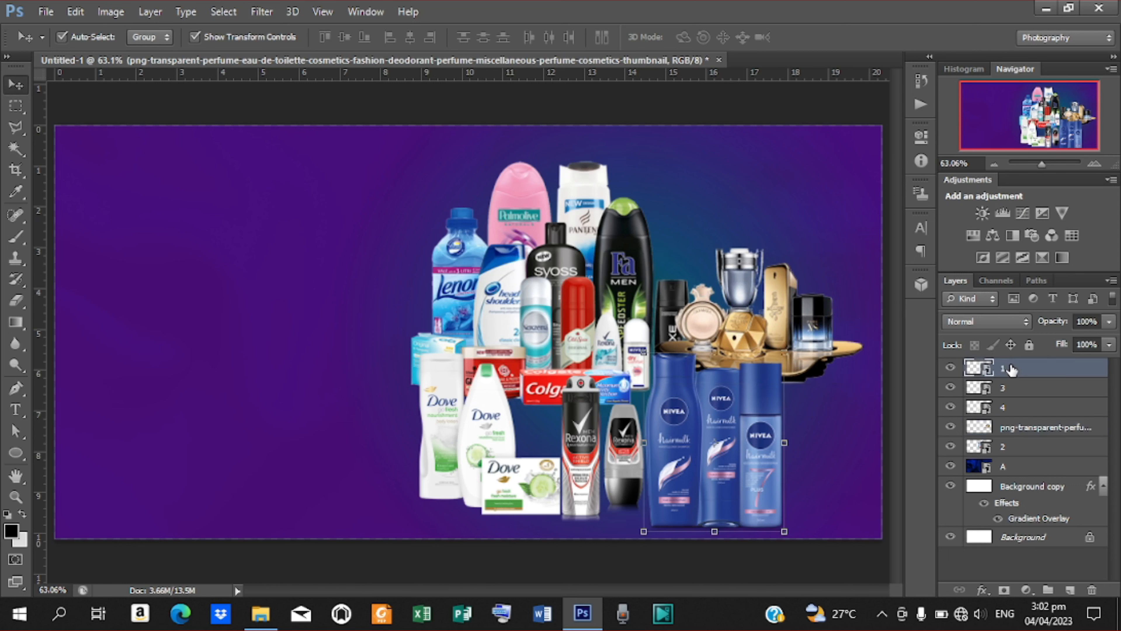
{"action": "left_click", "coordinate": [1029, 448], "text": "shift"}
{"action": "left_click_drag", "start_coordinate": [696, 366], "coordinate": [701, 366]}
Nudge the cluster left, then group the five product layers into a group named 'images'.
{"action": "key", "text": "Left"}
{"action": "key", "text": "Left"}
{"action": "key", "text": "Left"}
{"action": "key", "text": "Left"}
{"action": "key", "text": "Left"}
{"action": "key", "text": "Left"}
{"action": "key", "text": "Left"}
{"action": "key", "text": "Left"}
{"action": "key", "text": "Left"}
{"action": "key", "text": "Left"}
{"action": "key", "text": "Left"}
{"action": "key", "text": "Left"}
{"action": "key", "text": "Left"}
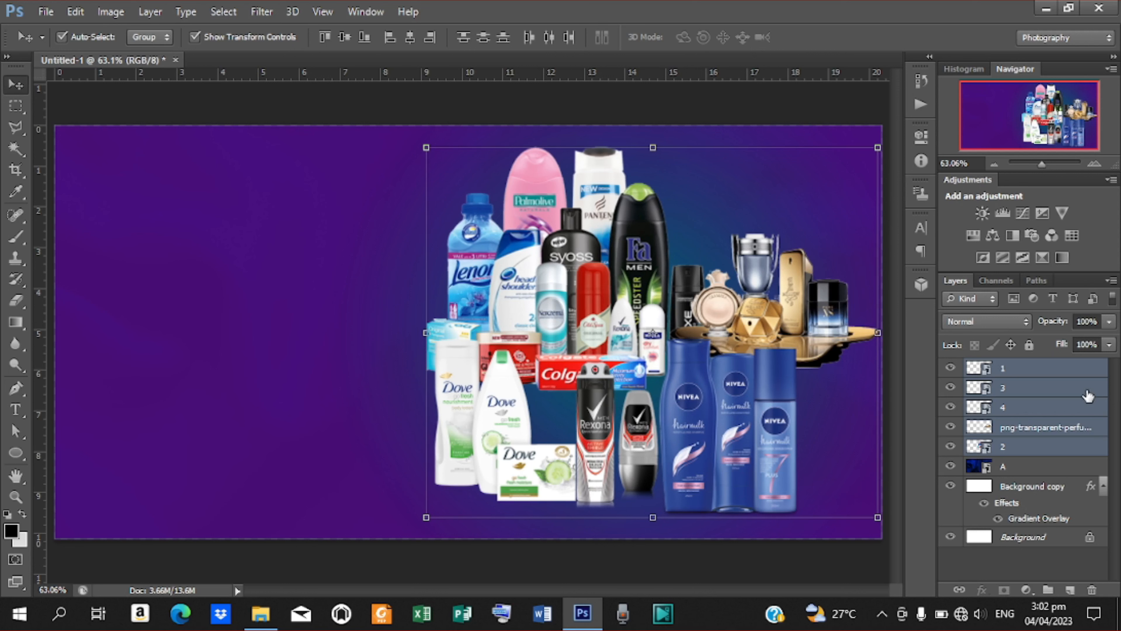
{"action": "key", "text": "ctrl+g"}
{"action": "double_click", "coordinate": [1020, 370]}
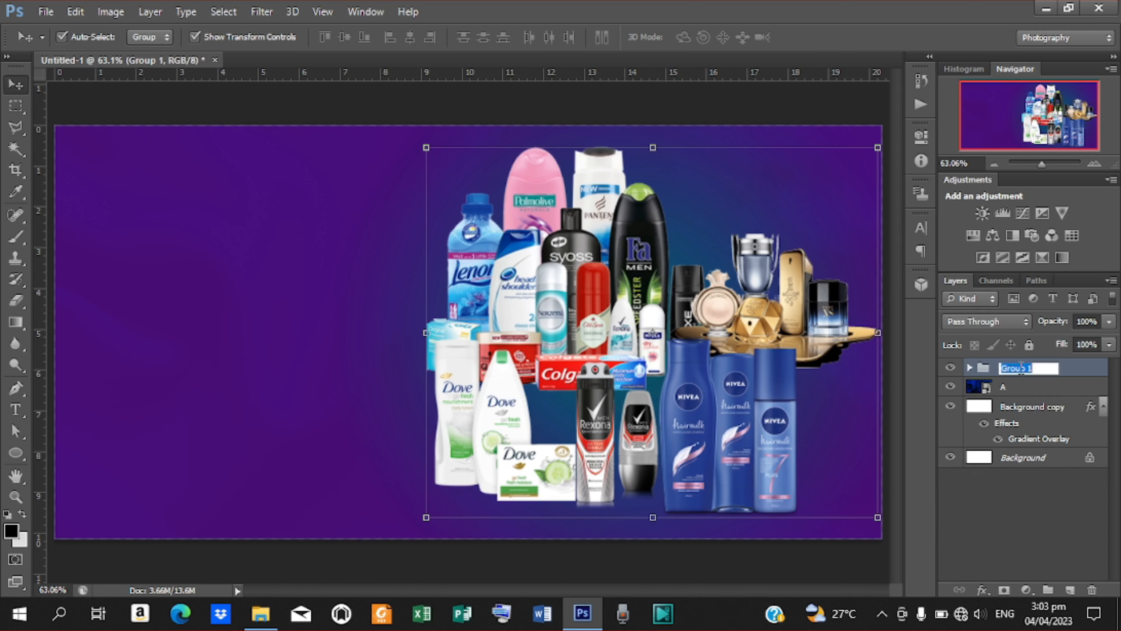
{"action": "key", "text": "BackSpace"}
{"action": "type", "text": "images"}
{"action": "key", "text": "Return"}
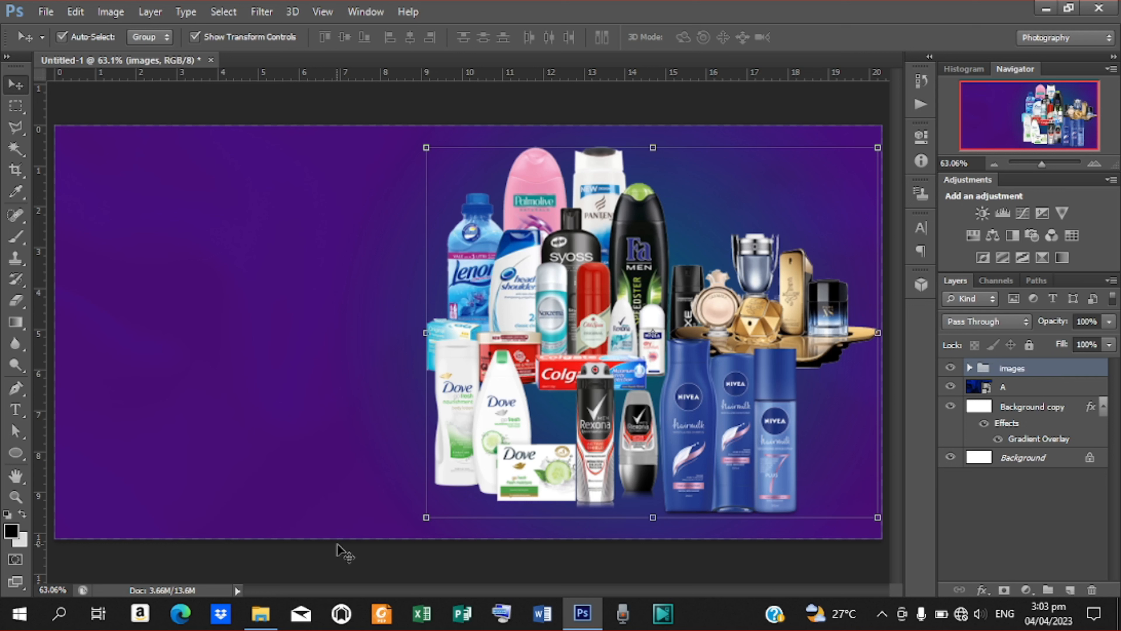
{"action": "left_click", "coordinate": [339, 553]}
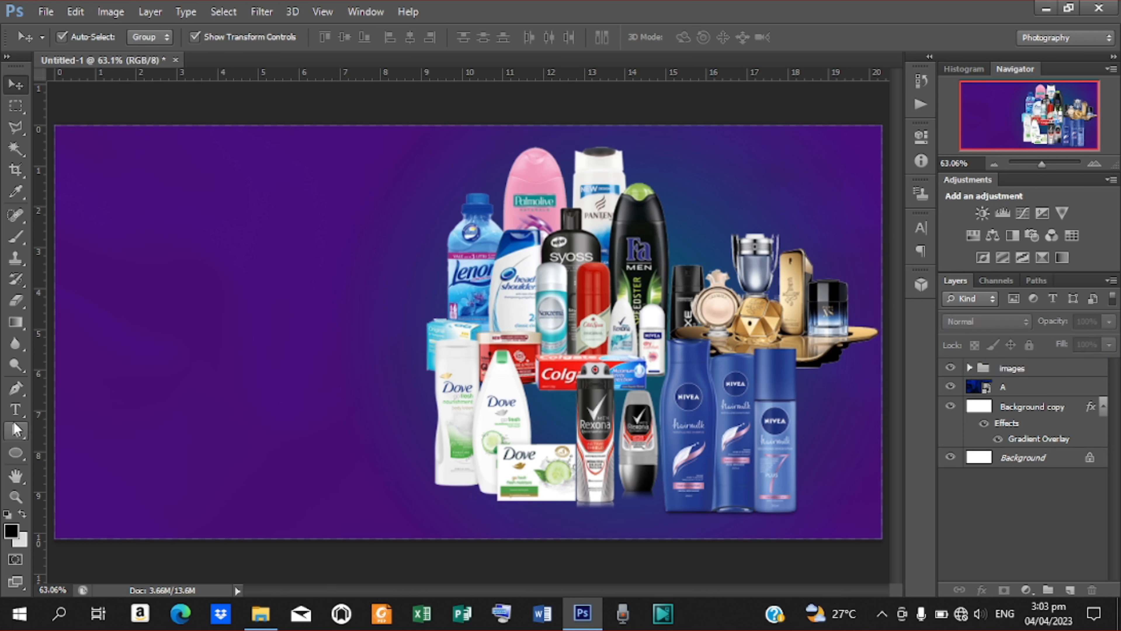
Add the text NEW ARRIVAL on the left side of the canvas and commit it.
{"action": "left_click", "coordinate": [15, 410]}
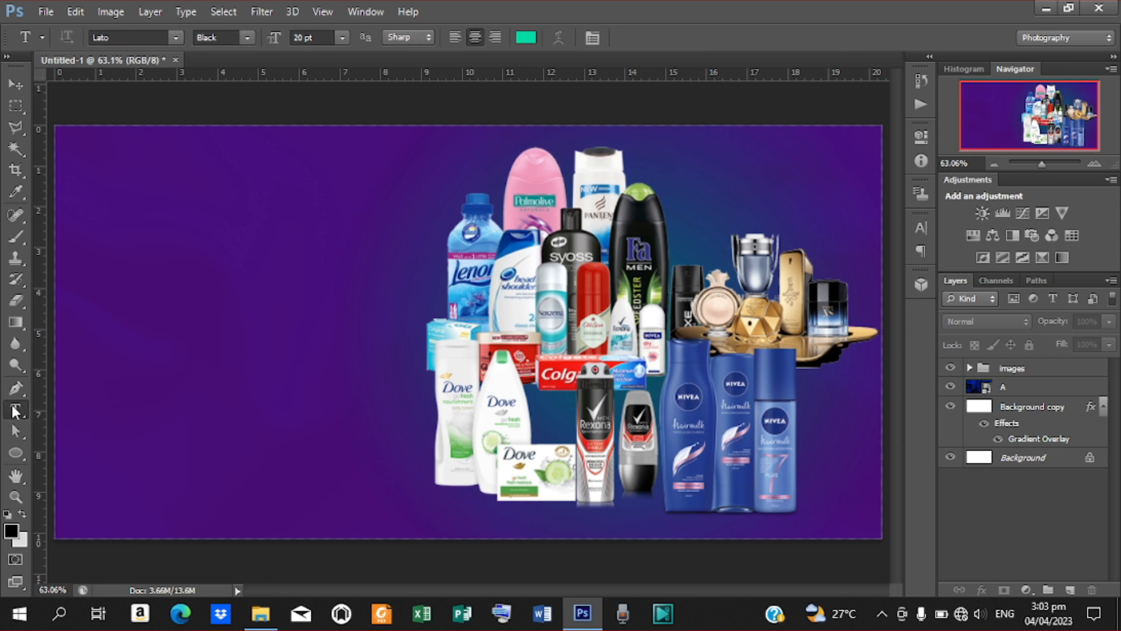
{"action": "left_click", "coordinate": [269, 235]}
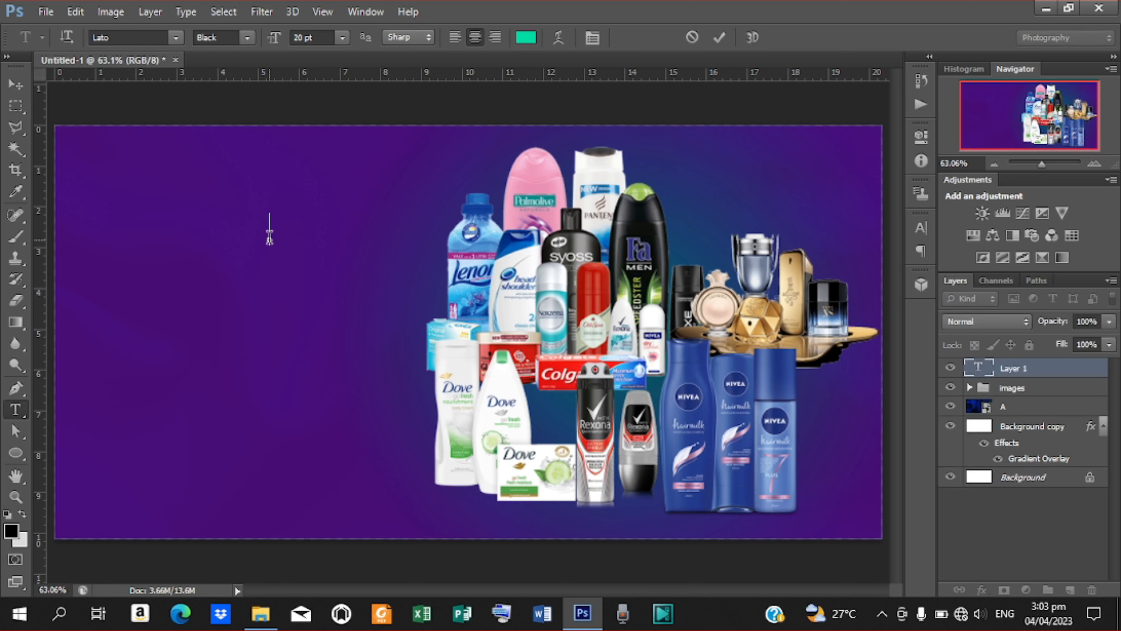
{"action": "type", "text": "NEW "}
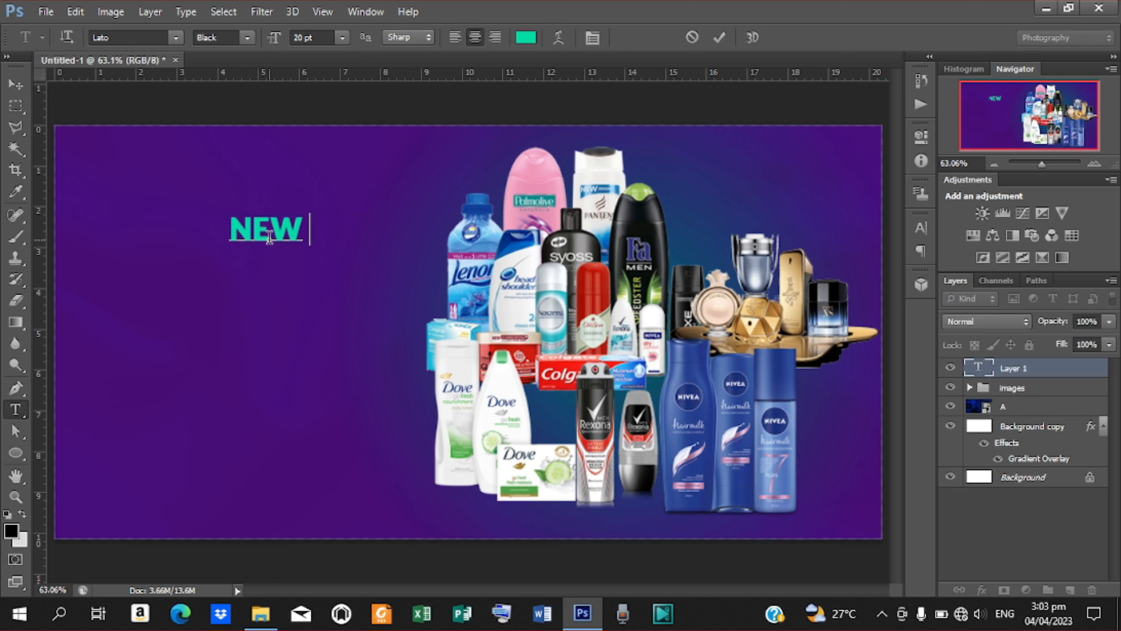
{"action": "type", "text": "ARRI"}
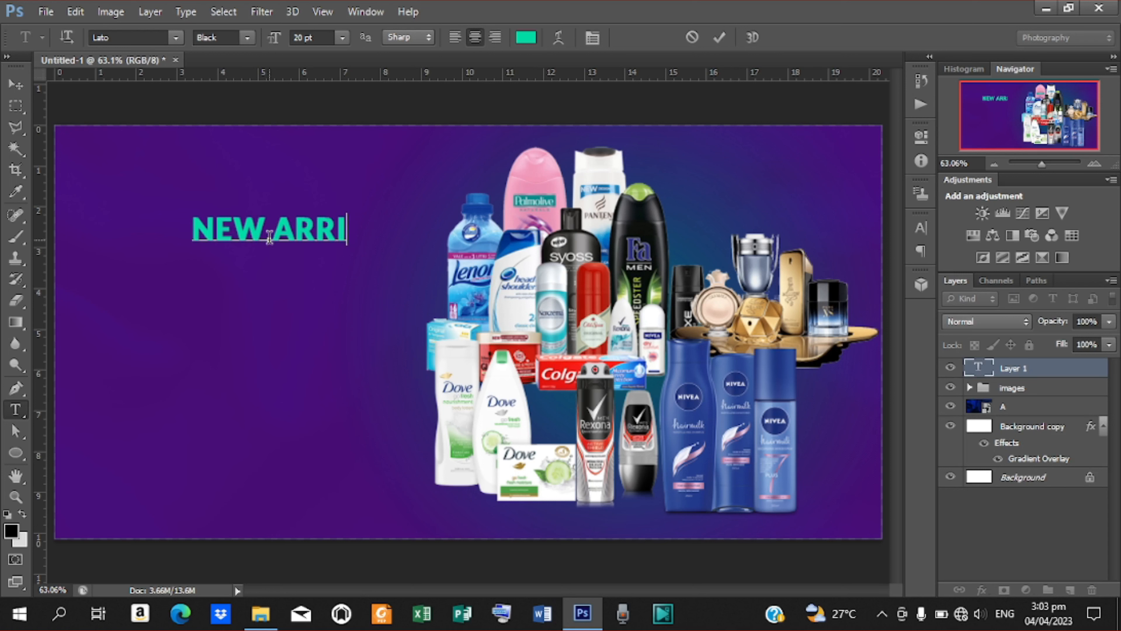
{"action": "type", "text": "VAL"}
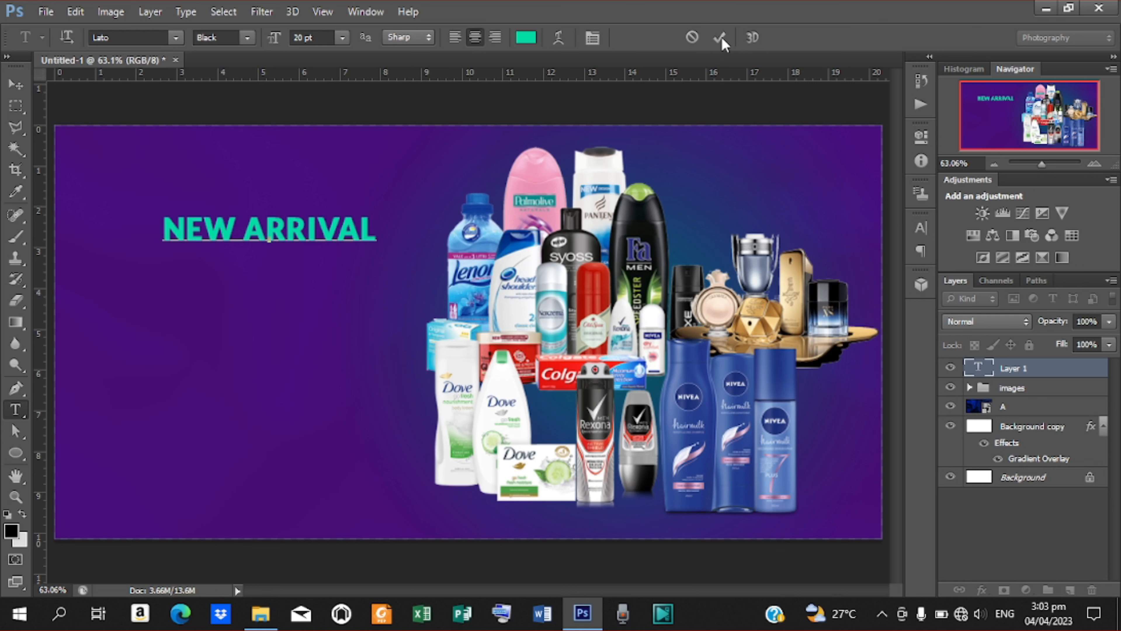
{"action": "left_click", "coordinate": [720, 38]}
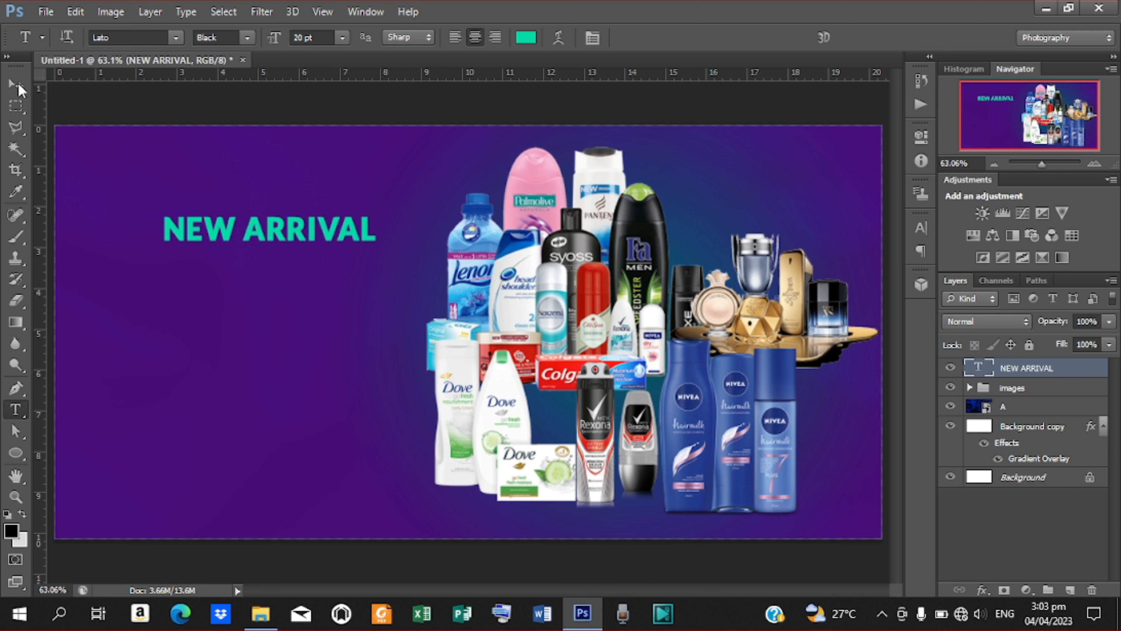
Scale NEW ARRIVAL down to about 43% and move it to the top right above the perfumes.
{"action": "left_click", "coordinate": [16, 85]}
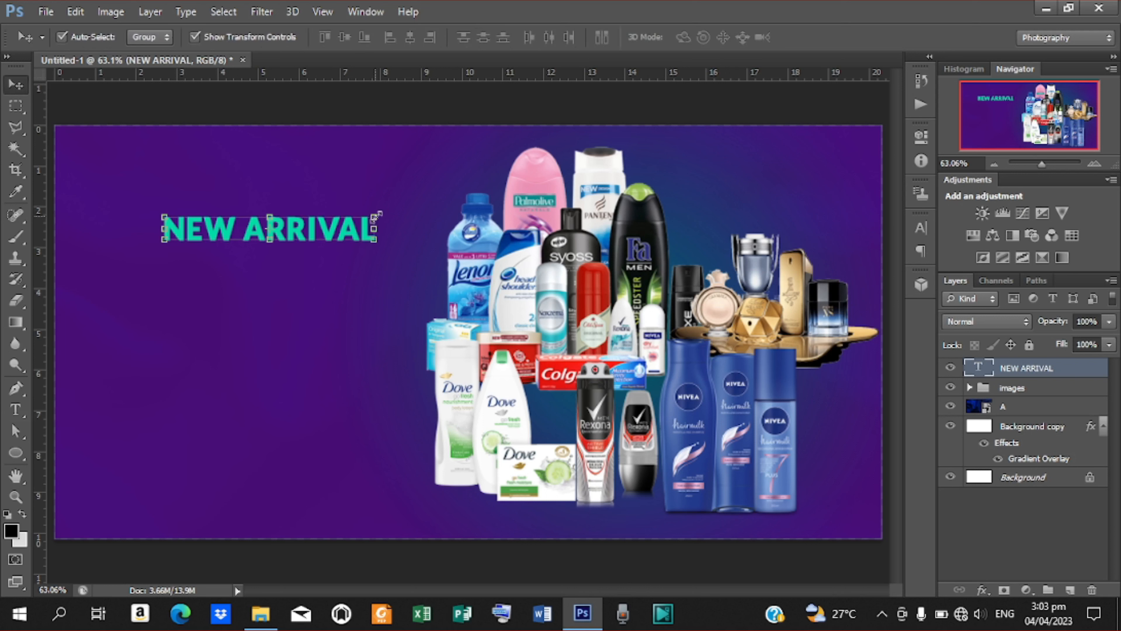
{"action": "left_click_drag", "start_coordinate": [374, 240], "coordinate": [767, 204]}
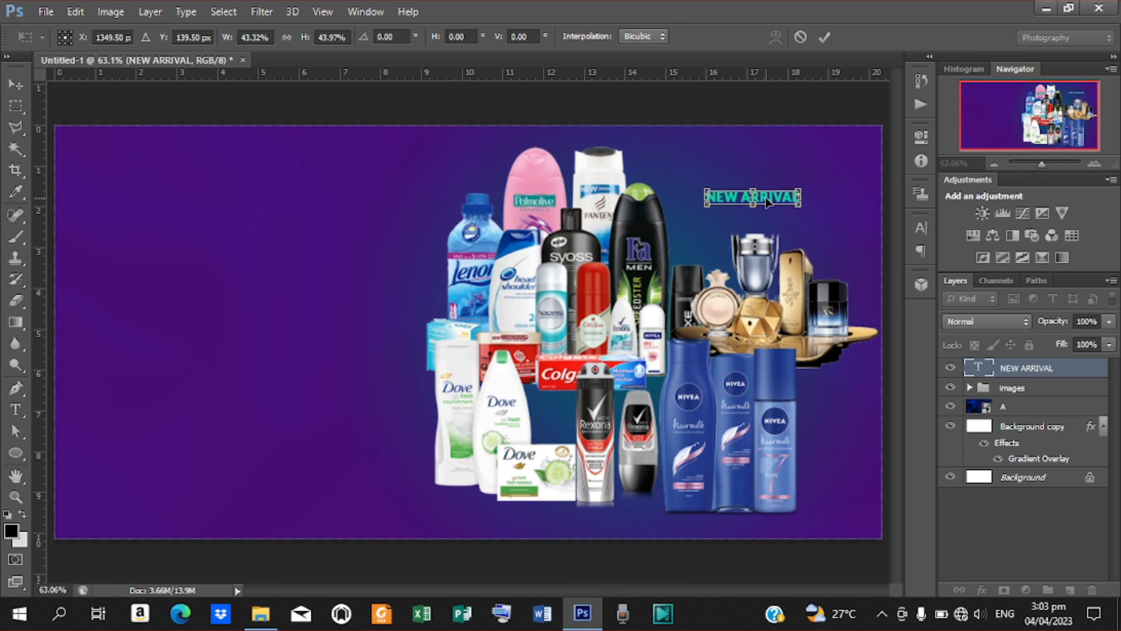
{"action": "left_click", "coordinate": [825, 37]}
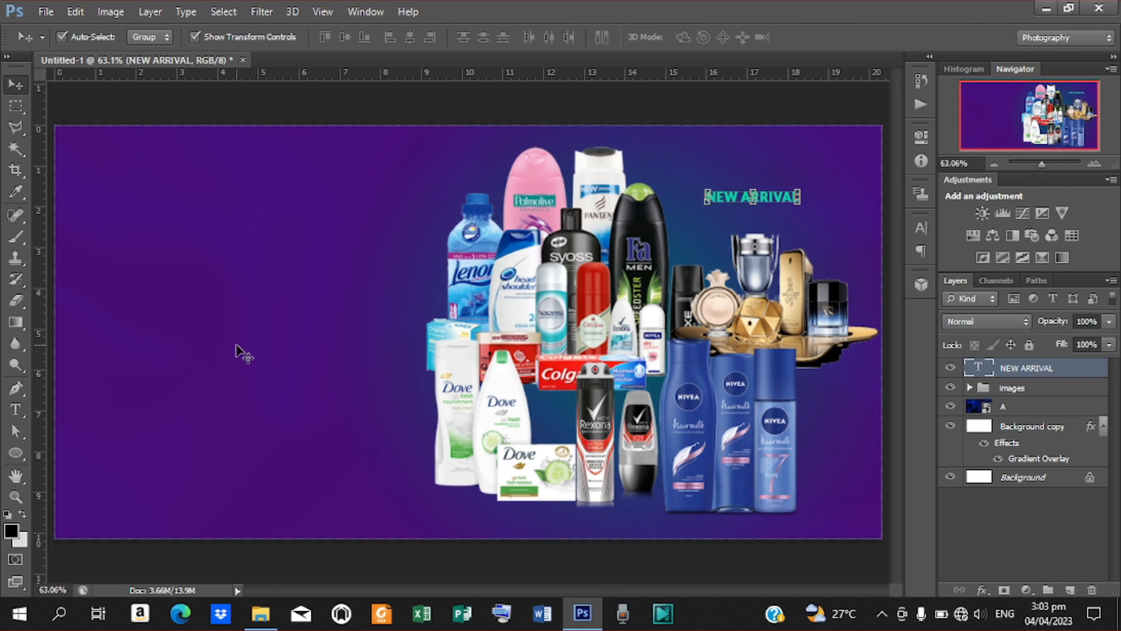
{"action": "left_click", "coordinate": [16, 455]}
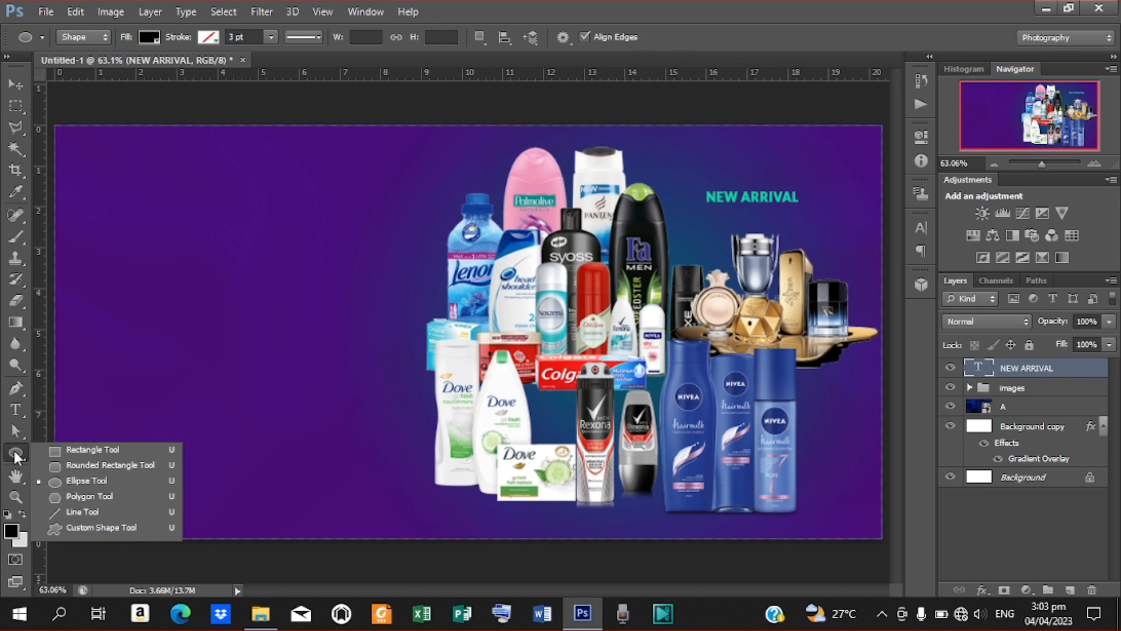
Draw a rectangle bar over the NEW ARRIVAL text.
{"action": "left_click", "coordinate": [92, 449]}
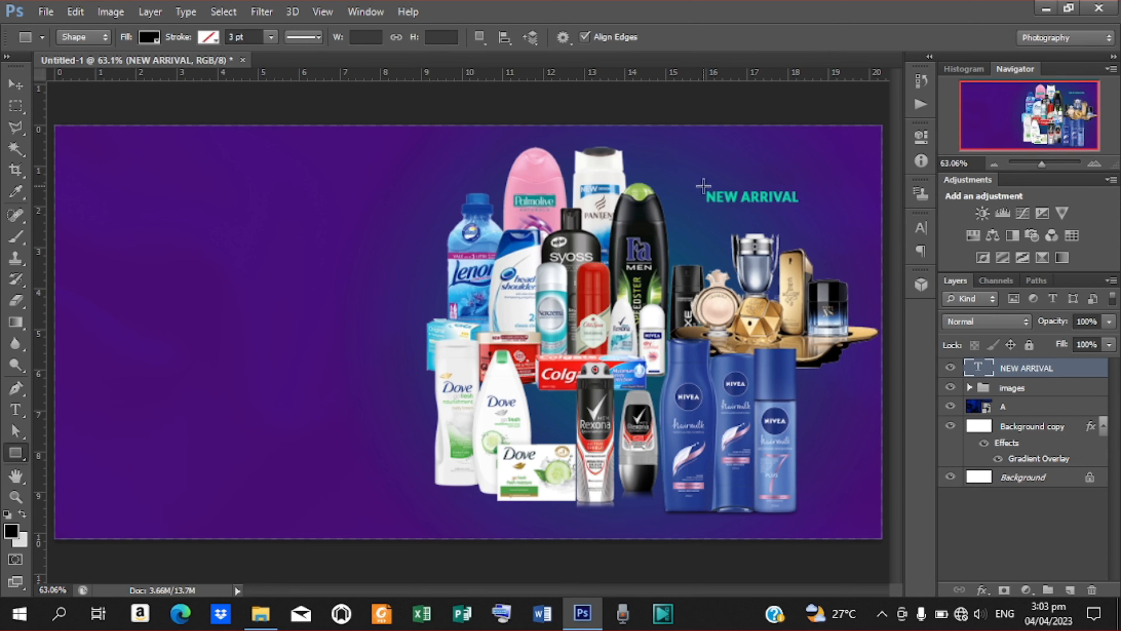
{"action": "left_click_drag", "start_coordinate": [704, 186], "coordinate": [805, 204]}
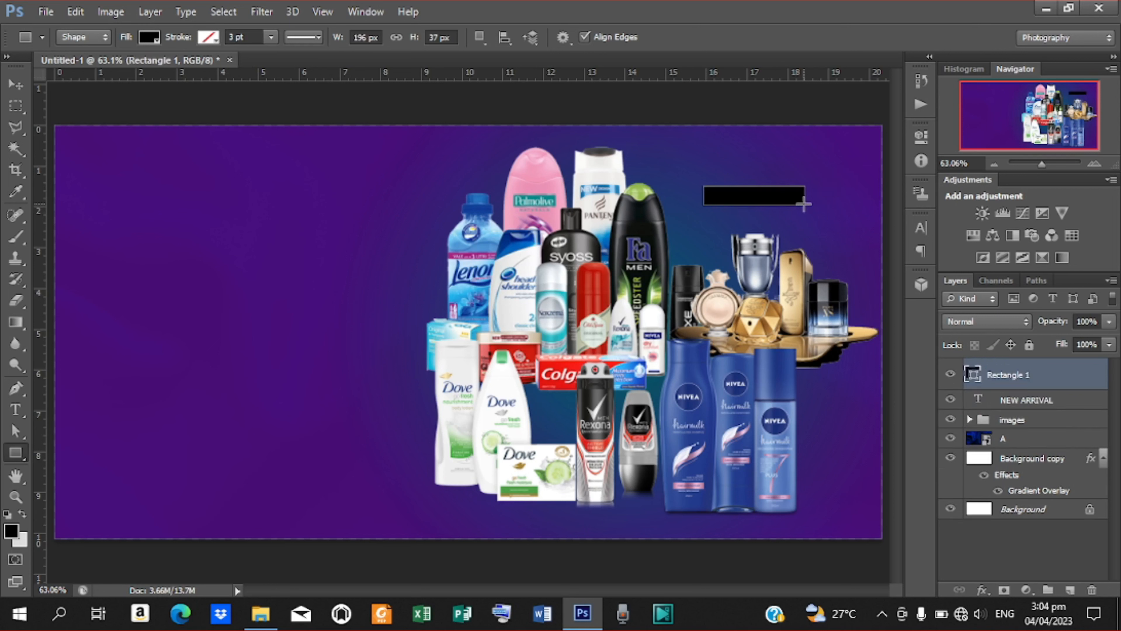
{"action": "left_click", "coordinate": [16, 87]}
{"action": "left_click", "coordinate": [17, 87]}
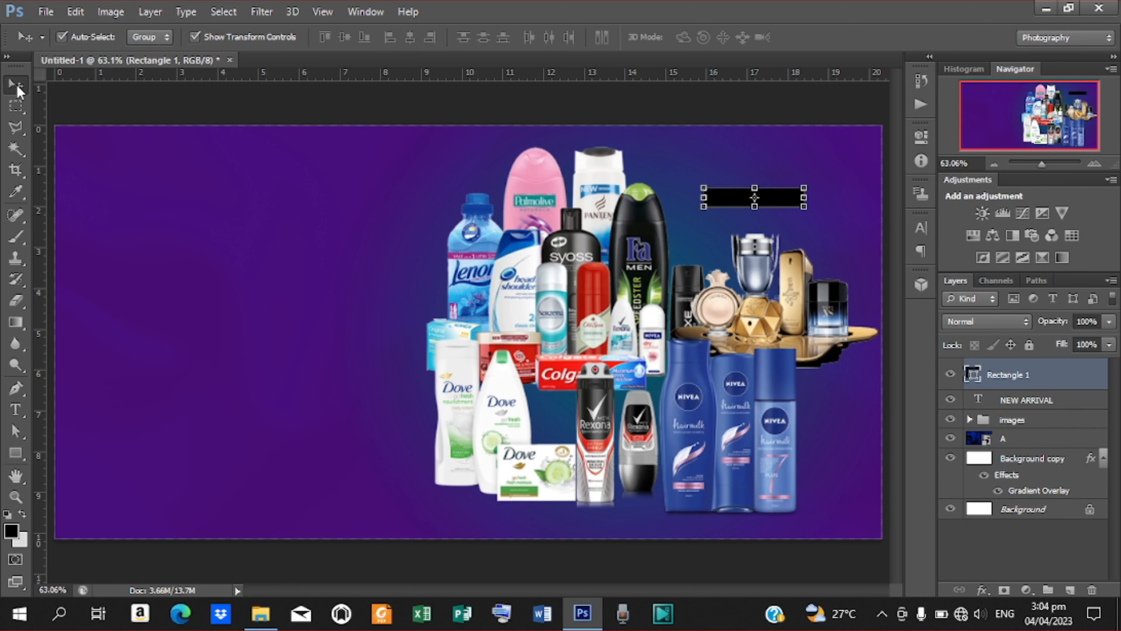
Fill Rectangle 1 with the background purple 470e7c sampled from the canvas.
{"action": "double_click", "coordinate": [973, 374]}
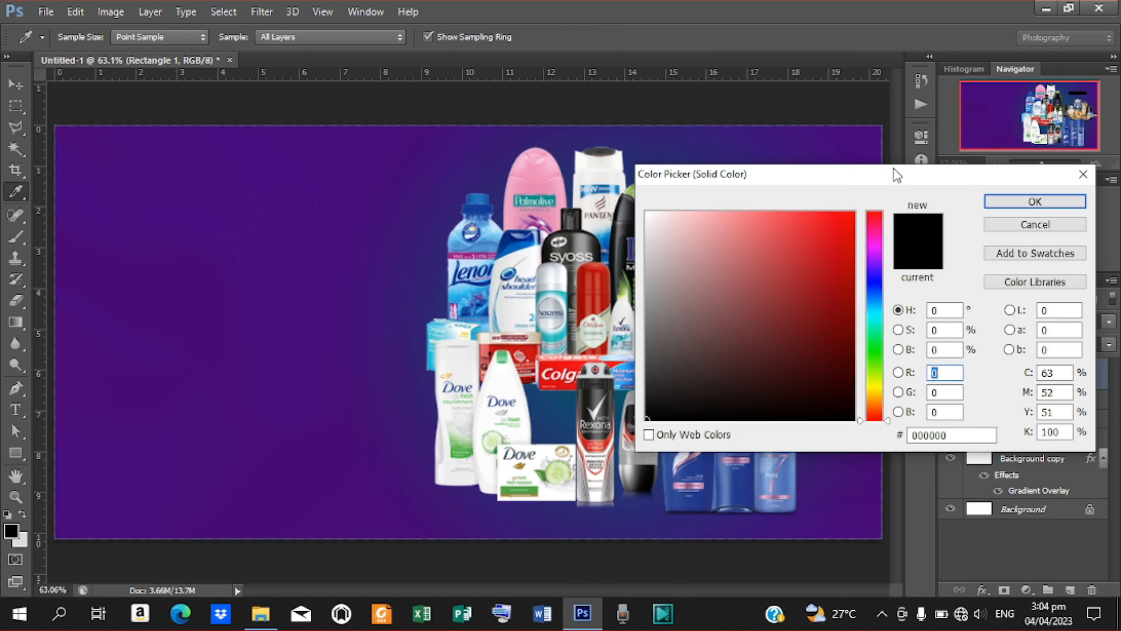
{"action": "left_click_drag", "start_coordinate": [893, 181], "coordinate": [1020, 76]}
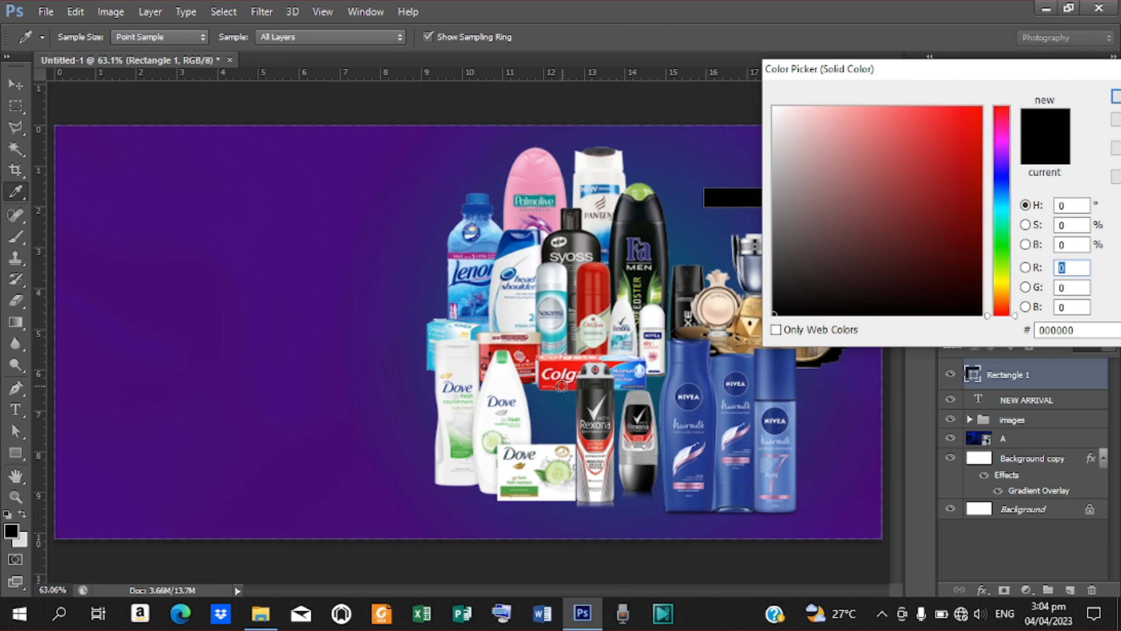
{"action": "left_click", "coordinate": [510, 373]}
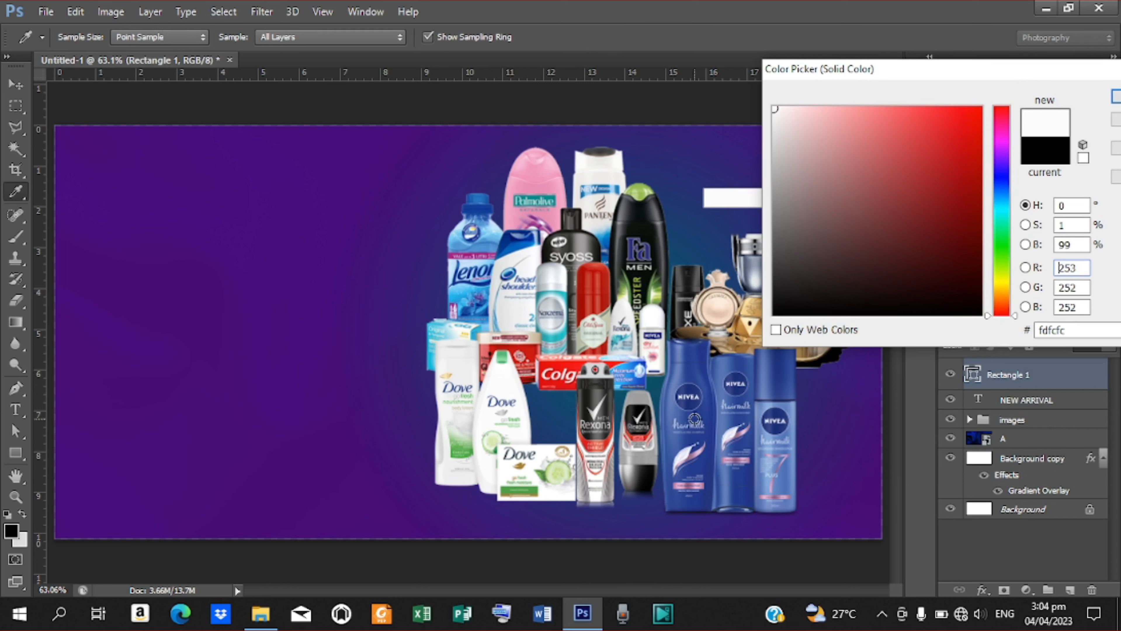
{"action": "left_click", "coordinate": [302, 264]}
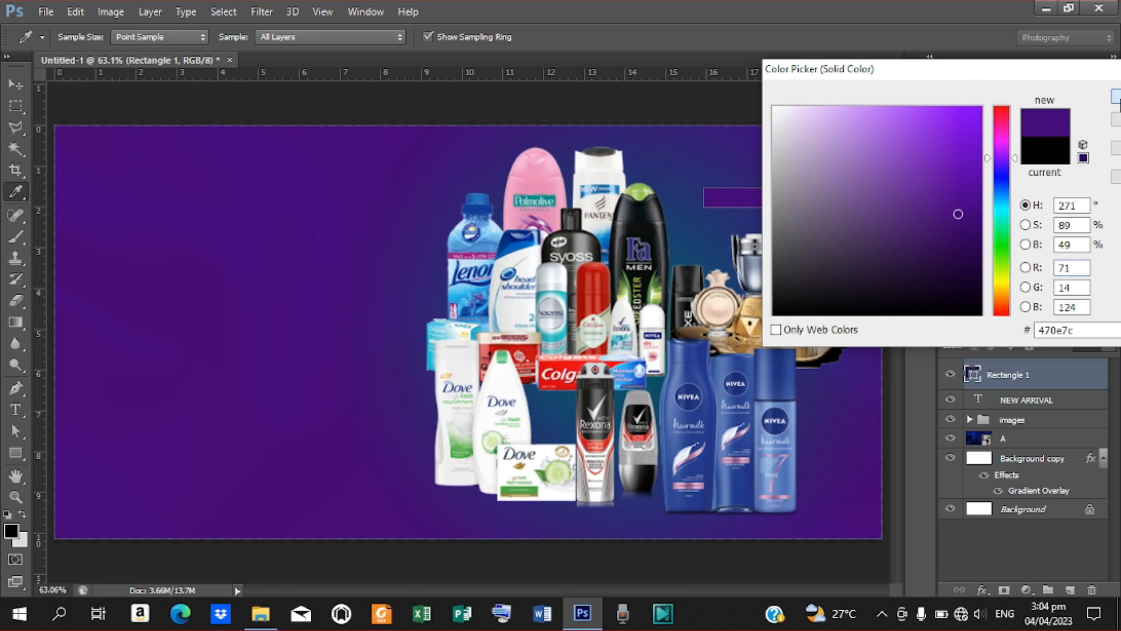
{"action": "left_click", "coordinate": [1117, 98]}
Move the NEW ARRIVAL text layer above Rectangle 1 so it sits on the bar.
{"action": "left_click_drag", "start_coordinate": [1045, 402], "coordinate": [1039, 376]}
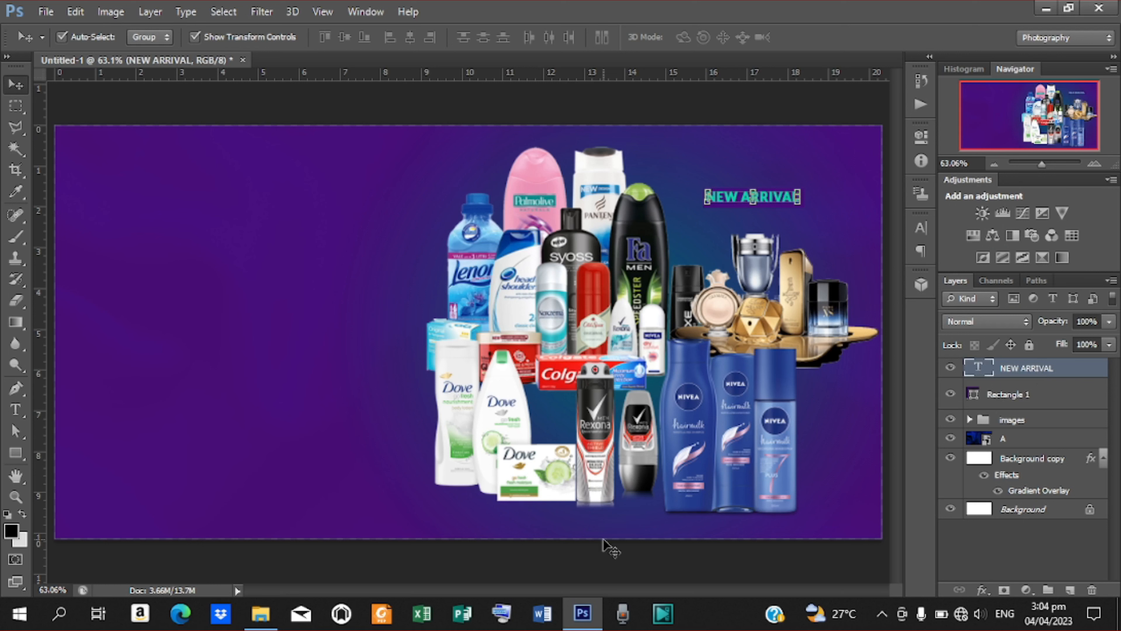
{"action": "left_click", "coordinate": [601, 554]}
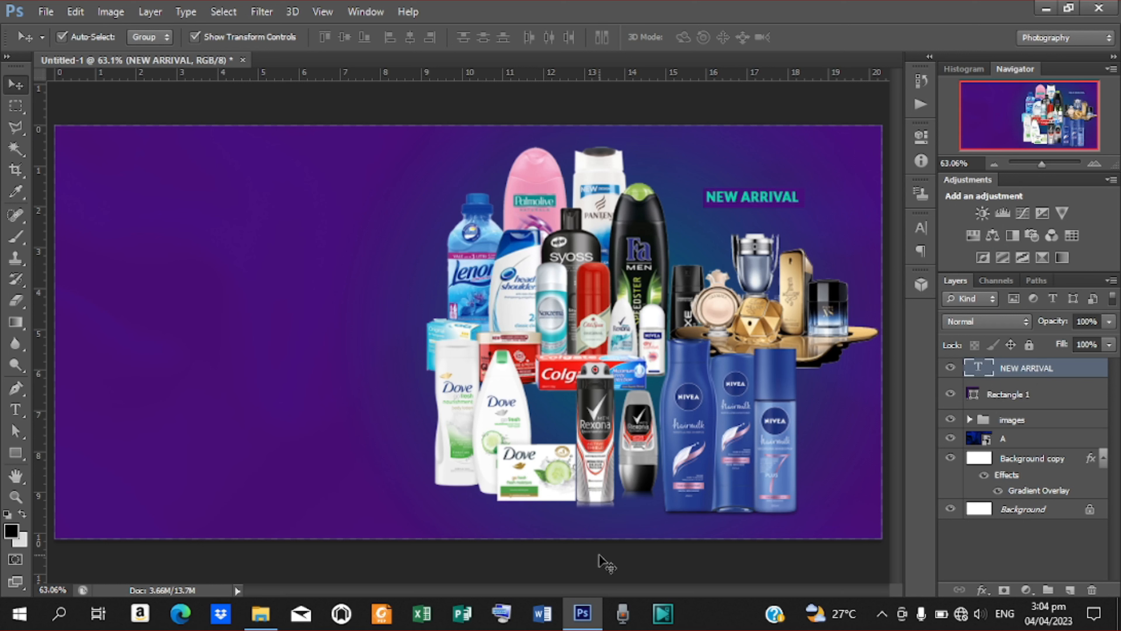
{"action": "left_click", "coordinate": [743, 199]}
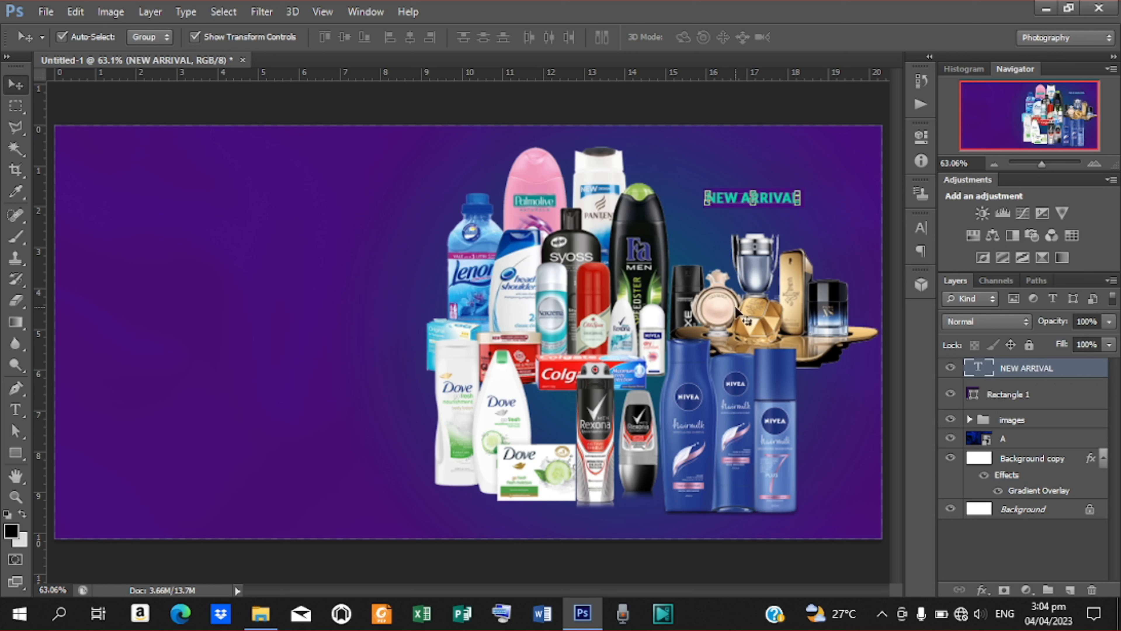
{"action": "left_click", "coordinate": [709, 562]}
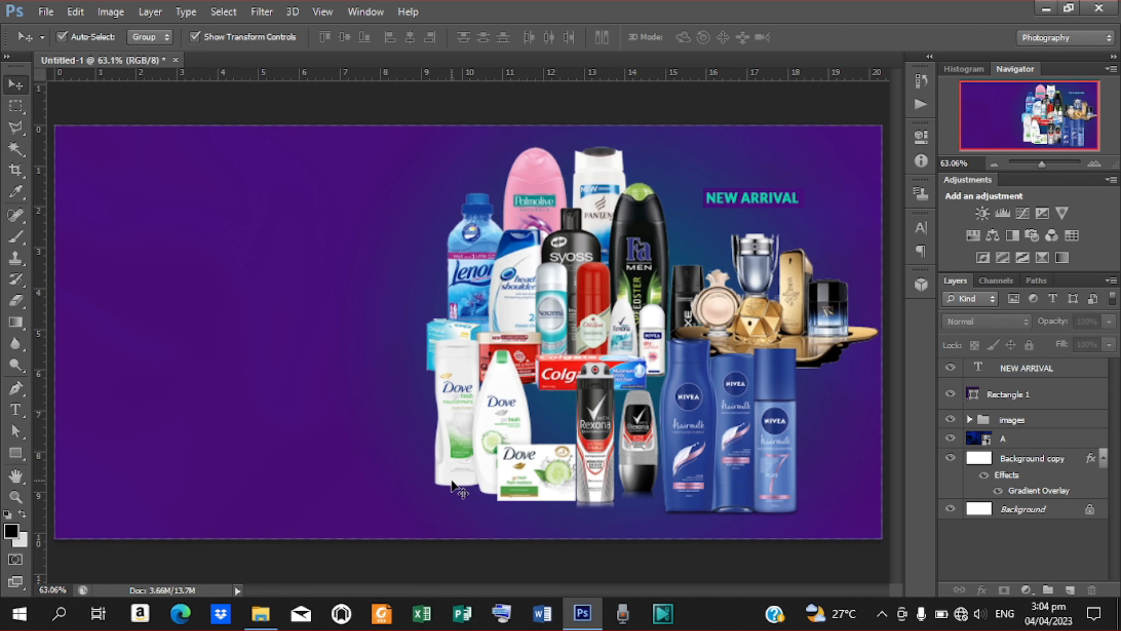
{"action": "key", "text": "t"}
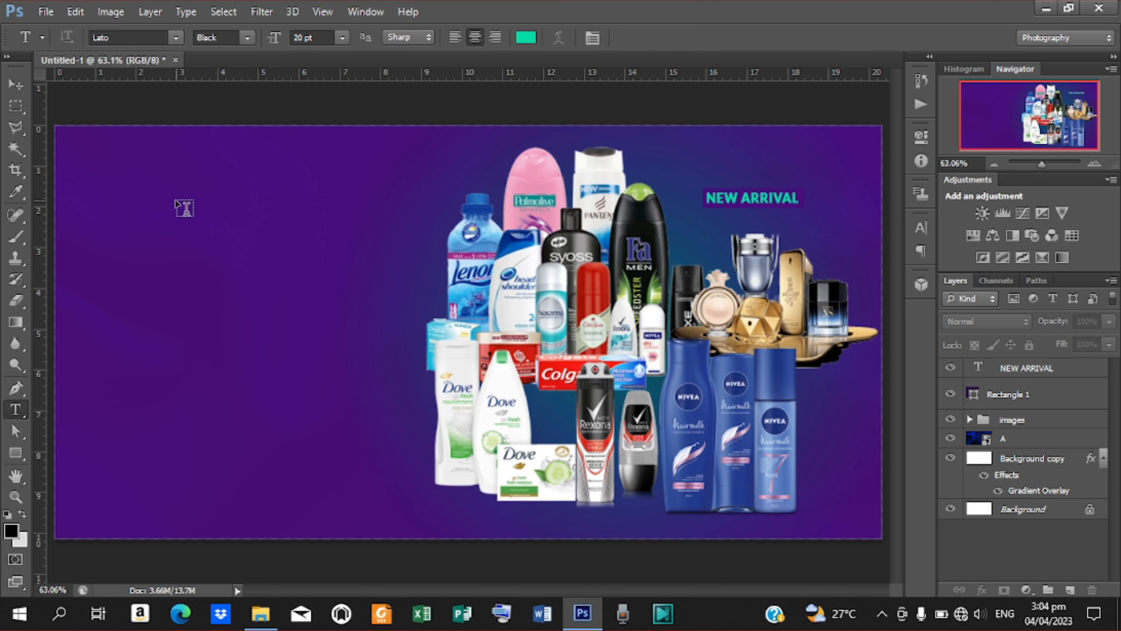
Add the text GOODSHOP at the flyer's top left and commit it.
{"action": "left_click", "coordinate": [176, 198]}
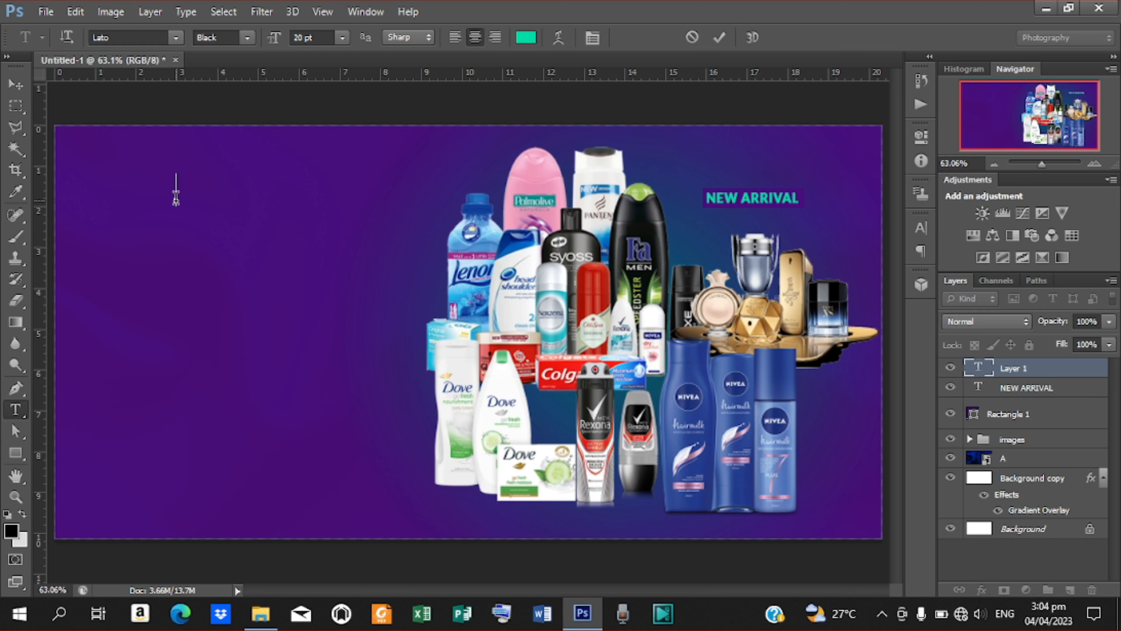
{"action": "type", "text": "GOOD"}
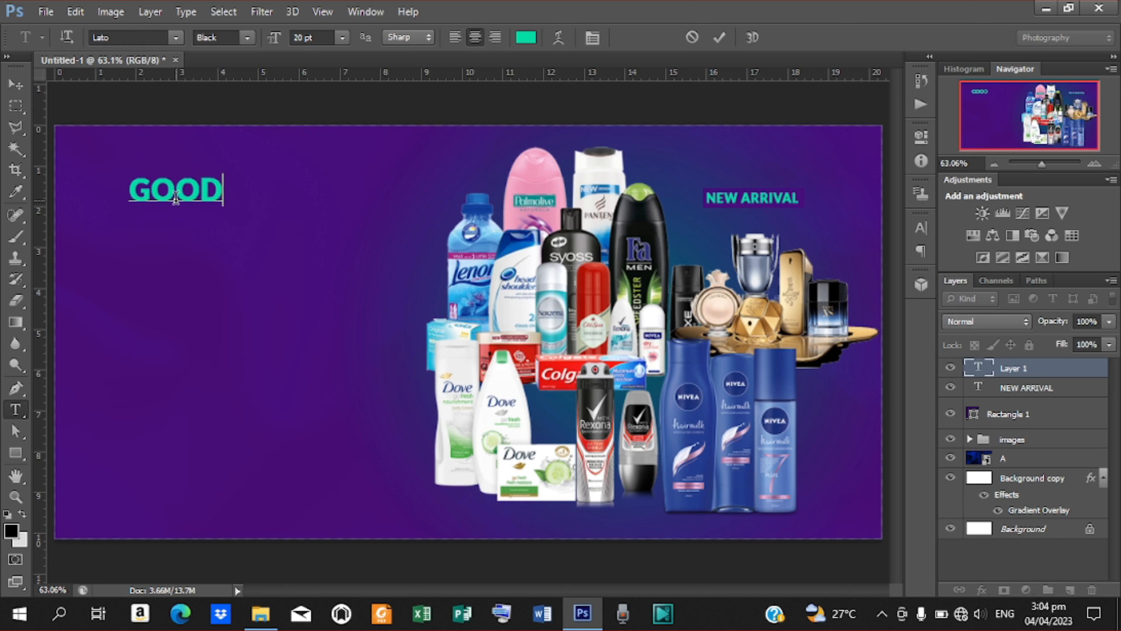
{"action": "type", "text": "SHOP"}
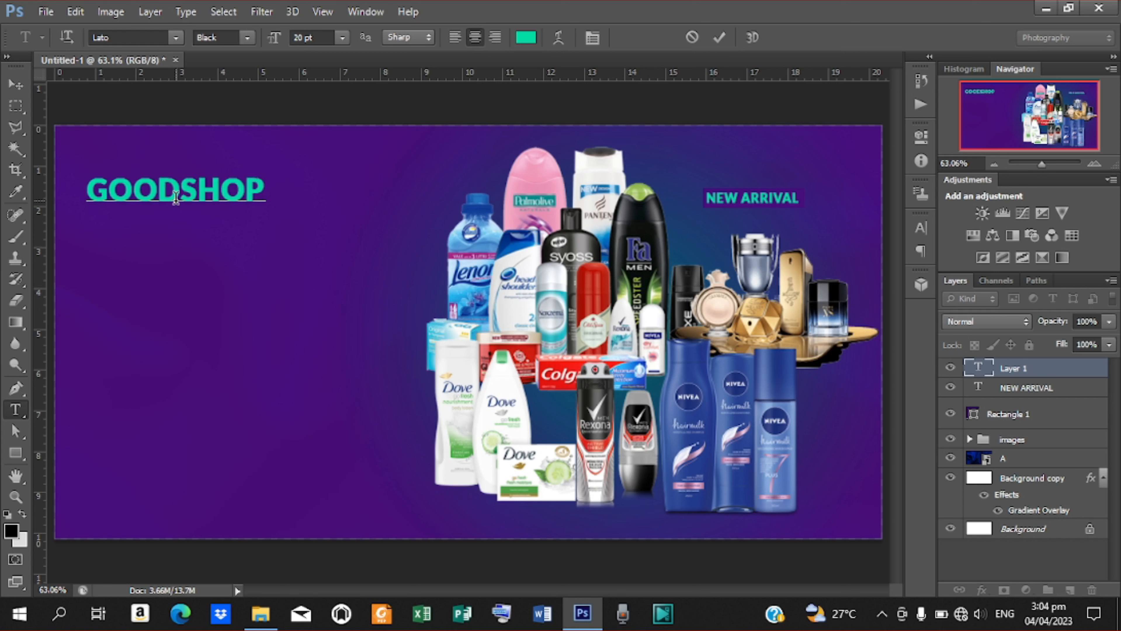
{"action": "left_click", "coordinate": [724, 37]}
{"action": "left_click", "coordinate": [15, 84]}
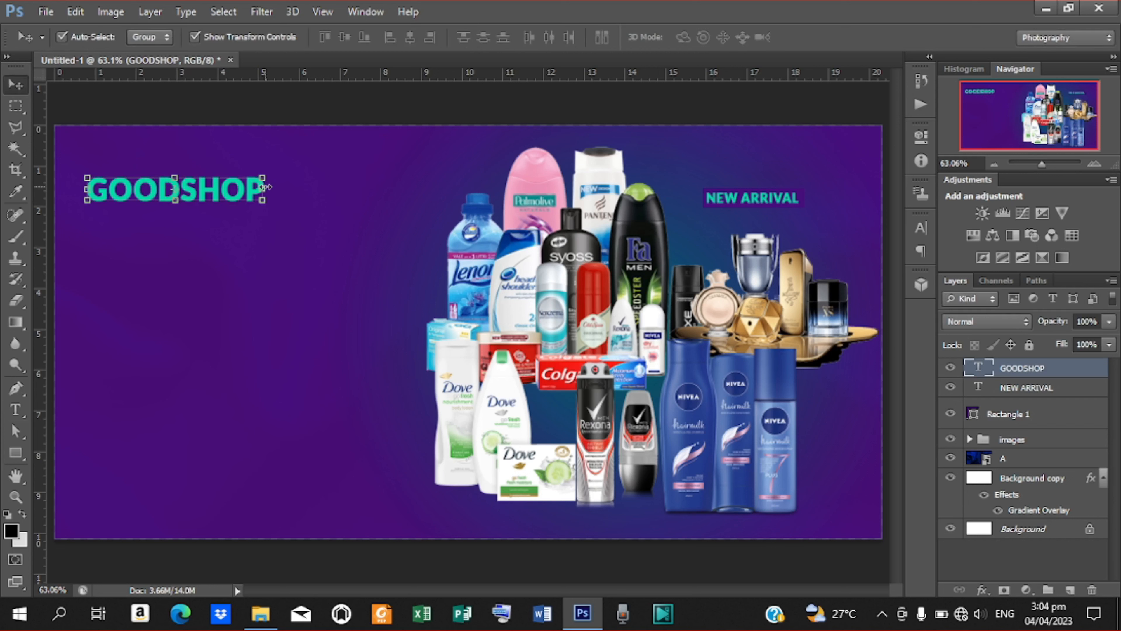
Scale GOODSHOP up to about 177.51% and apply the transform.
{"action": "left_click_drag", "start_coordinate": [262, 199], "coordinate": [335, 231]}
{"action": "left_click_drag", "start_coordinate": [255, 192], "coordinate": [322, 195]}
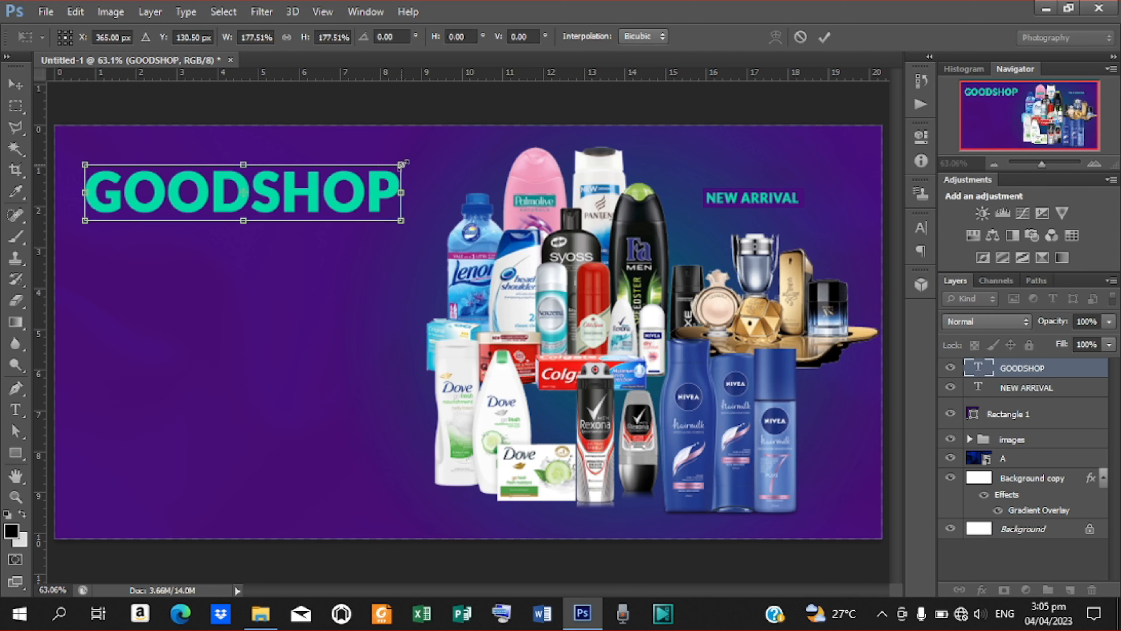
{"action": "left_click", "coordinate": [825, 37]}
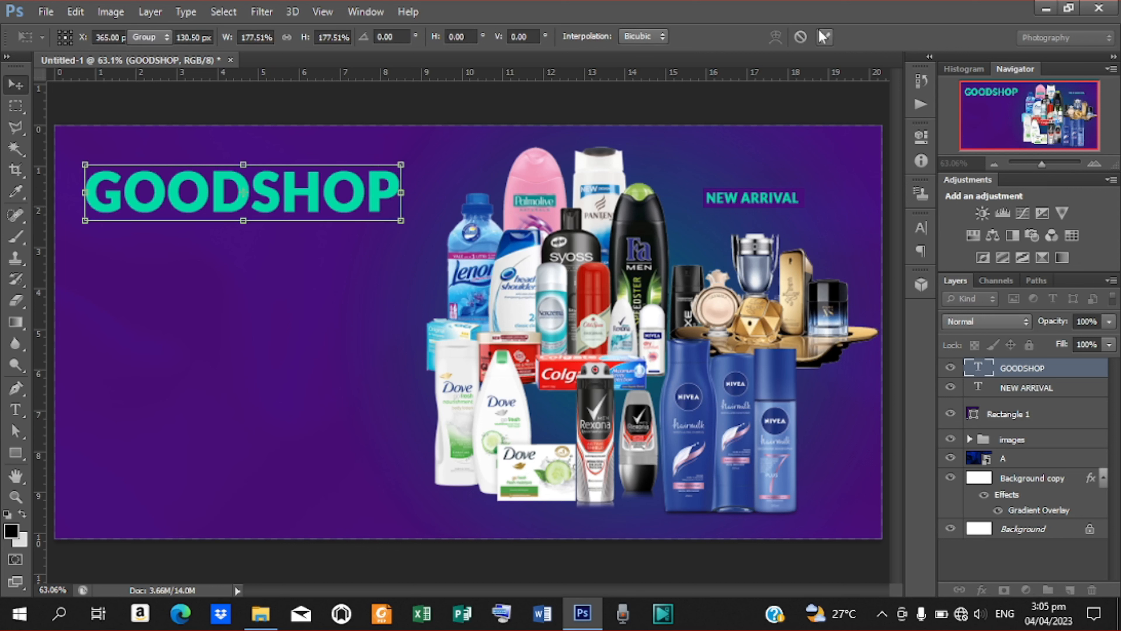
Change the GOODSHOP text colour to gold daa520 and commit it.
{"action": "double_click", "coordinate": [992, 376]}
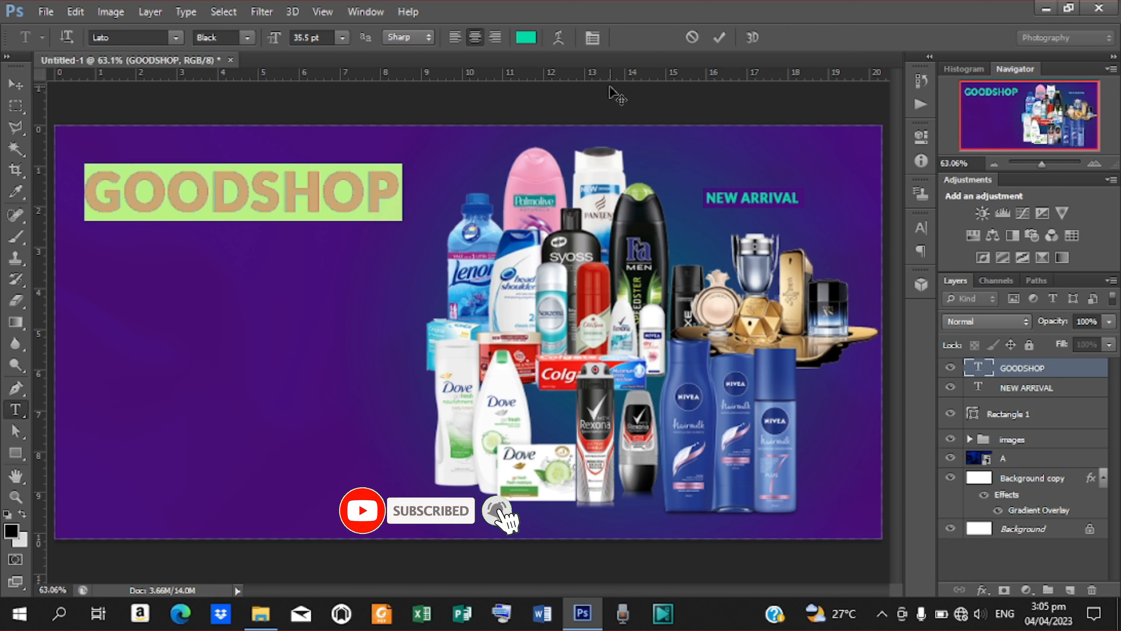
{"action": "left_click", "coordinate": [526, 38]}
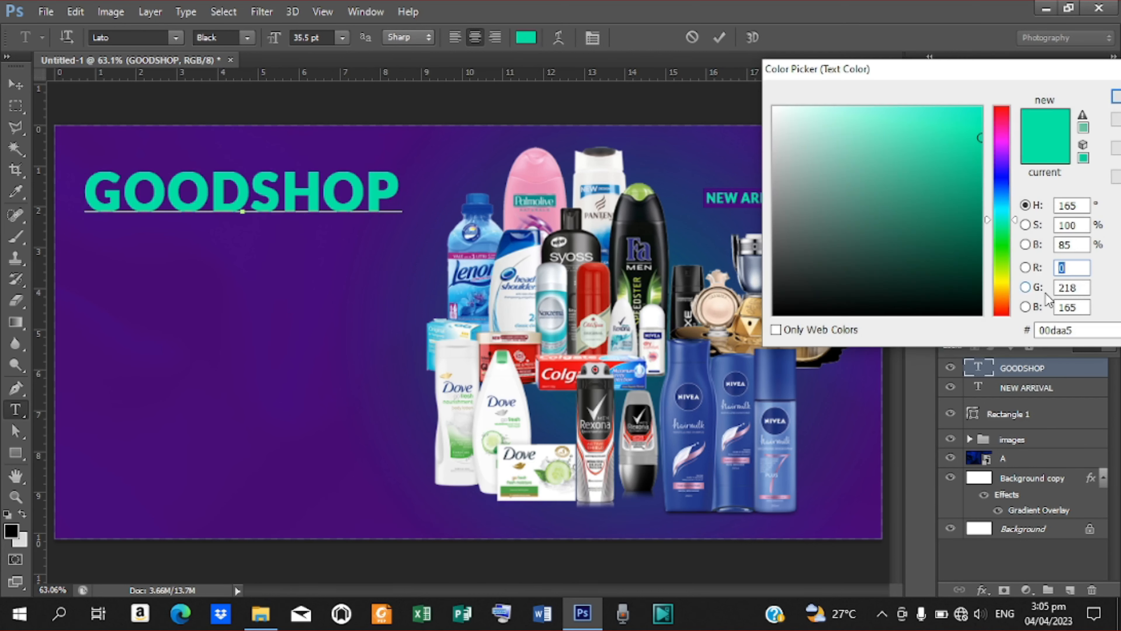
{"action": "left_click", "coordinate": [1080, 330]}
{"action": "type", "text": "daa"}
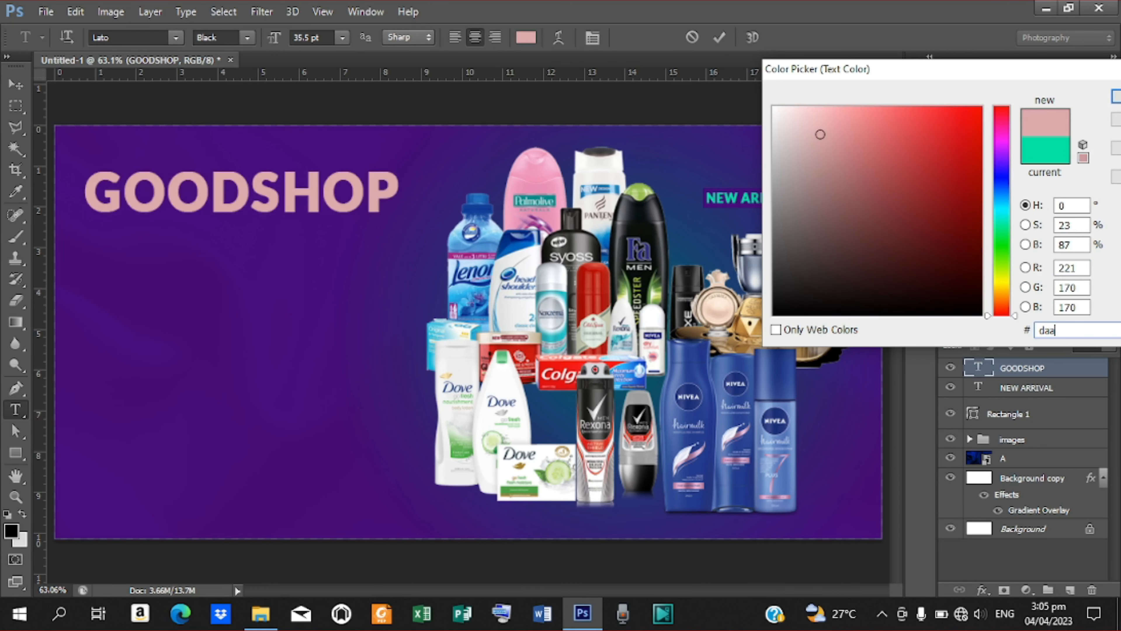
{"action": "type", "text": "520"}
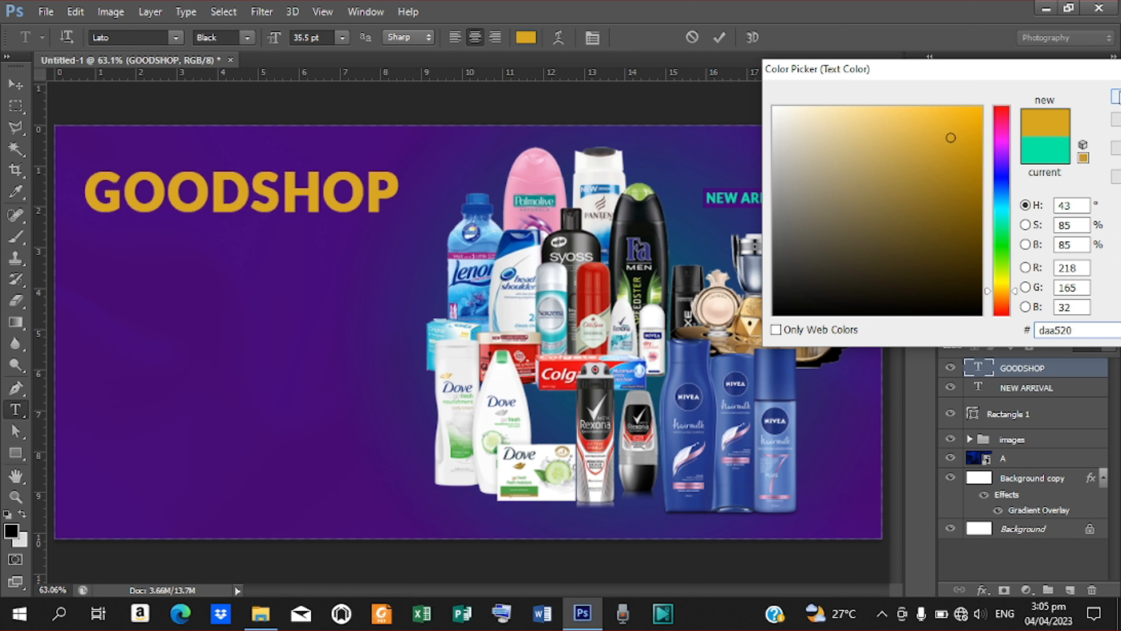
{"action": "key", "text": "Return"}
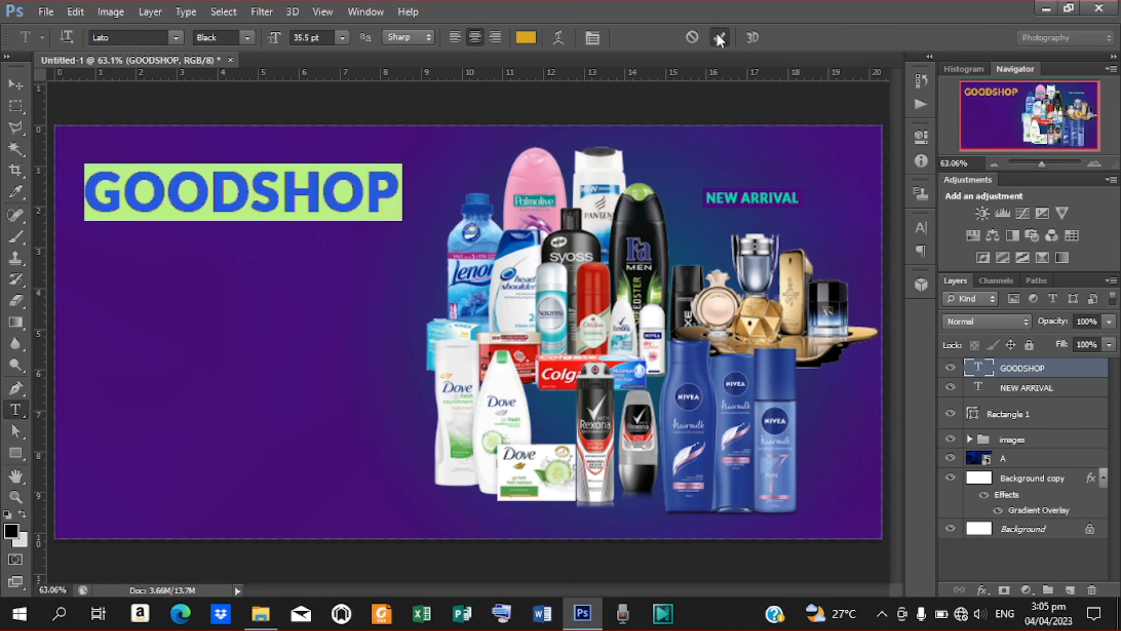
{"action": "left_click", "coordinate": [719, 38]}
{"action": "key", "text": "v"}
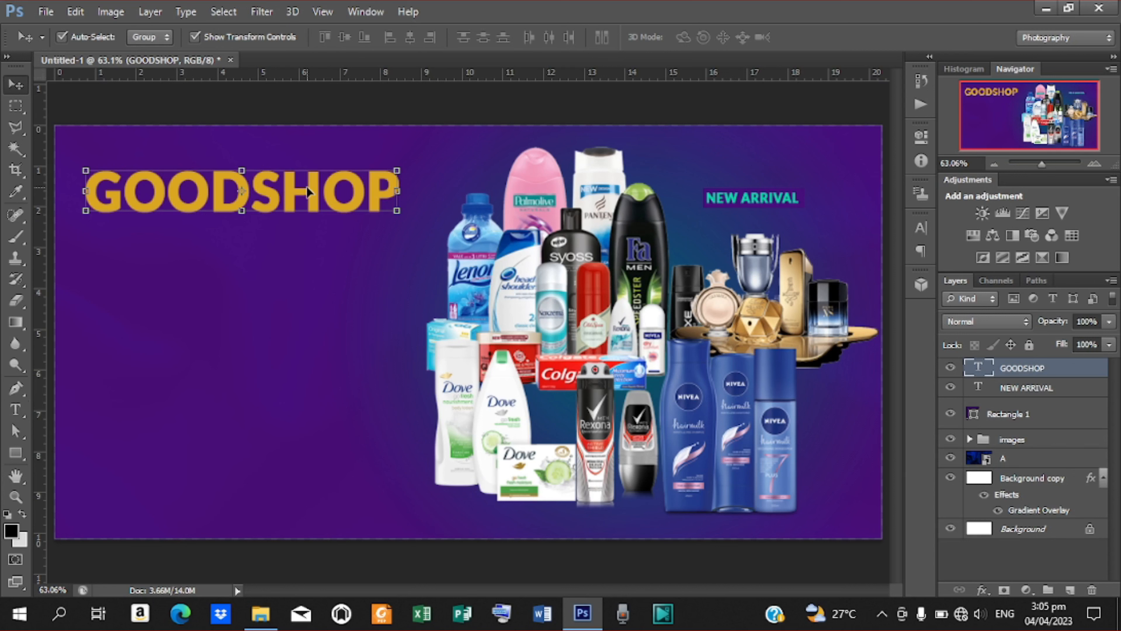
Duplicate GOODSHOP, move the copy below it, and retype it as COSMETICS.
{"action": "key", "text": "ctrl+j"}
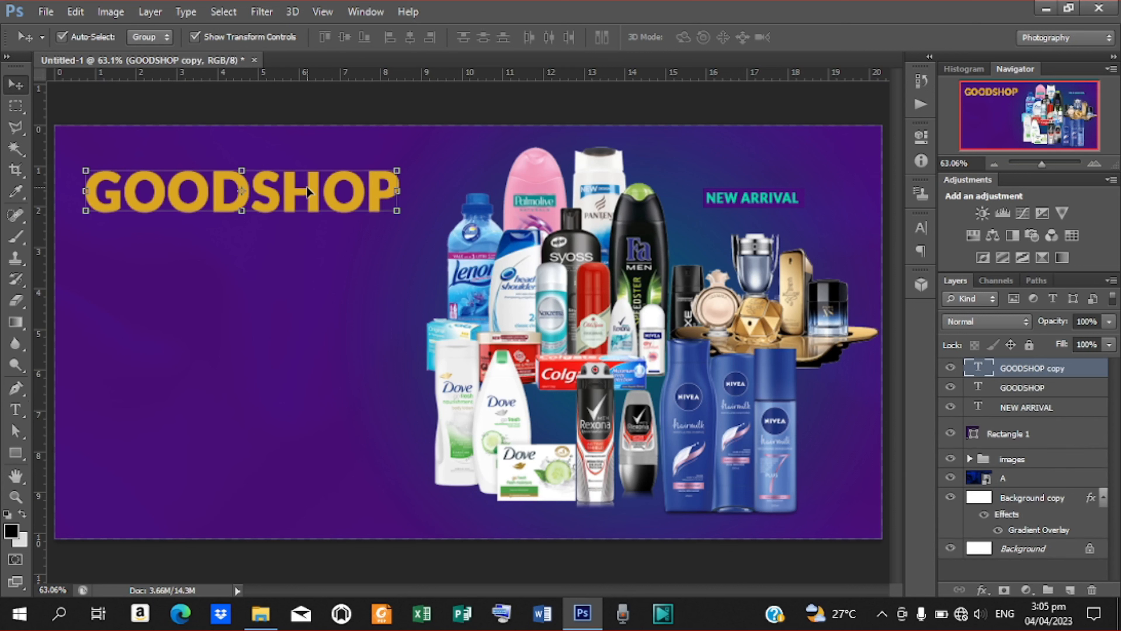
{"action": "key", "text": "Down"}
{"action": "key", "text": "Down"}
{"action": "key", "text": "Down"}
{"action": "key", "text": "Down"}
{"action": "key", "text": "Down"}
{"action": "key", "text": "Down"}
{"action": "key", "text": "Down"}
{"action": "key", "text": "Down"}
{"action": "key", "text": "Down"}
{"action": "key", "text": "Down"}
{"action": "key", "text": "Down"}
{"action": "key", "text": "Down"}
{"action": "key", "text": "Down"}
{"action": "key", "text": "Down"}
{"action": "key", "text": "Down"}
{"action": "key", "text": "Down"}
{"action": "key", "text": "Down"}
{"action": "key", "text": "Down"}
{"action": "key", "text": "Down"}
{"action": "key", "text": "Down"}
{"action": "key", "text": "Down"}
{"action": "key", "text": "Down"}
{"action": "key", "text": "Down"}
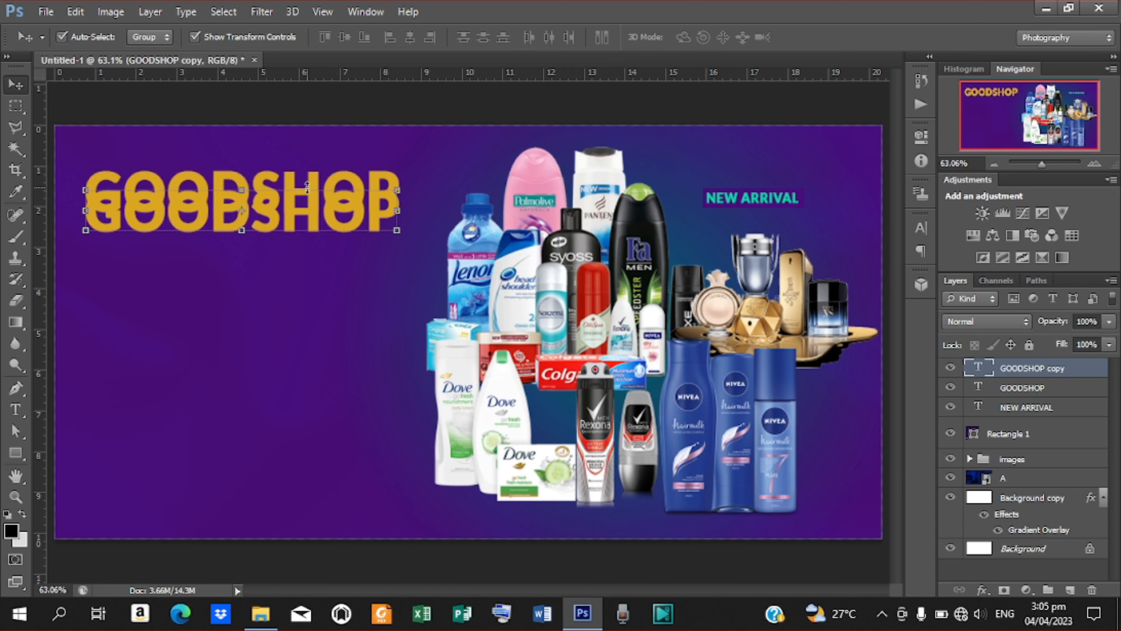
{"action": "key", "text": "Down"}
{"action": "key", "text": "Down"}
{"action": "key", "text": "Down"}
{"action": "key", "text": "Down"}
{"action": "key", "text": "Down"}
{"action": "key", "text": "Down"}
{"action": "key", "text": "Down"}
{"action": "key", "text": "Down"}
{"action": "key", "text": "Down"}
{"action": "key", "text": "Down"}
{"action": "key", "text": "Down"}
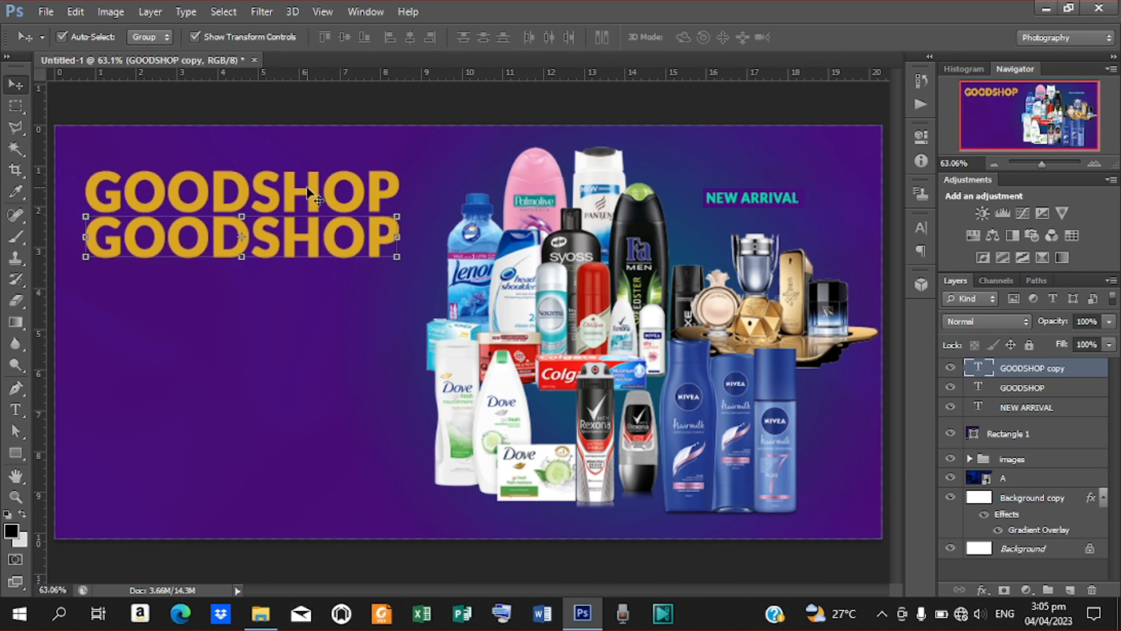
{"action": "key", "text": "t"}
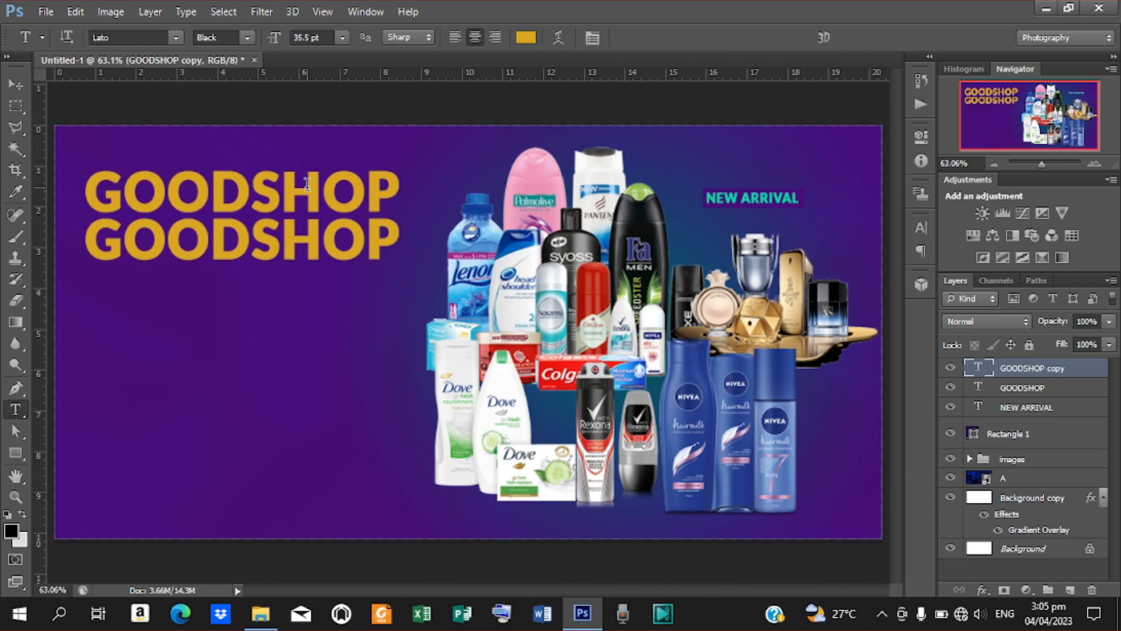
{"action": "left_click_drag", "start_coordinate": [87, 236], "coordinate": [431, 233]}
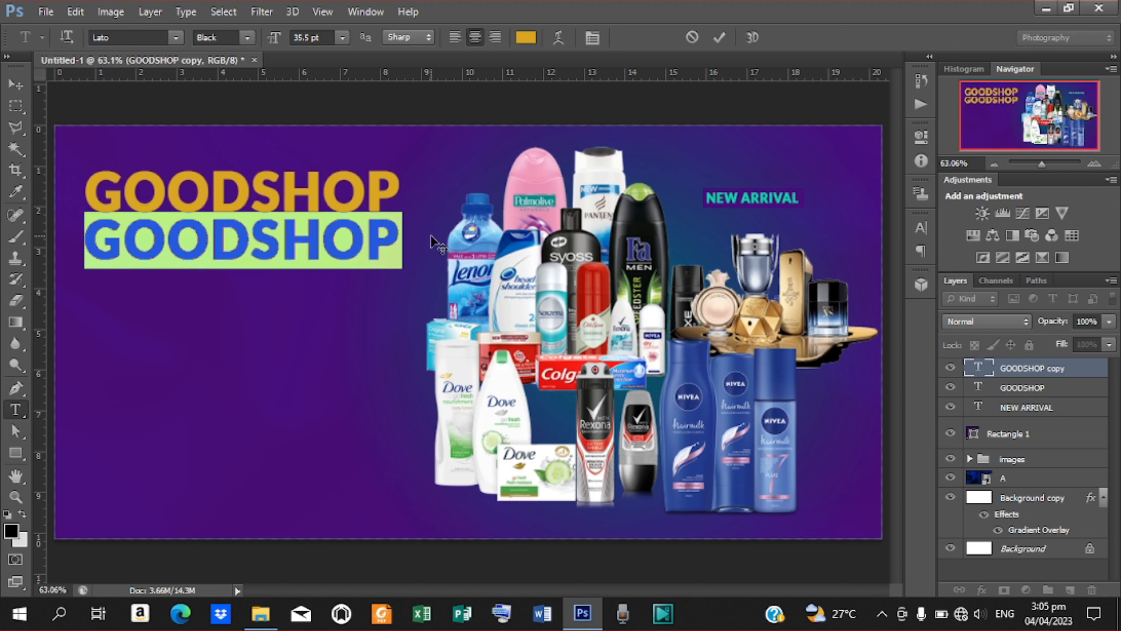
{"action": "type", "text": "C"}
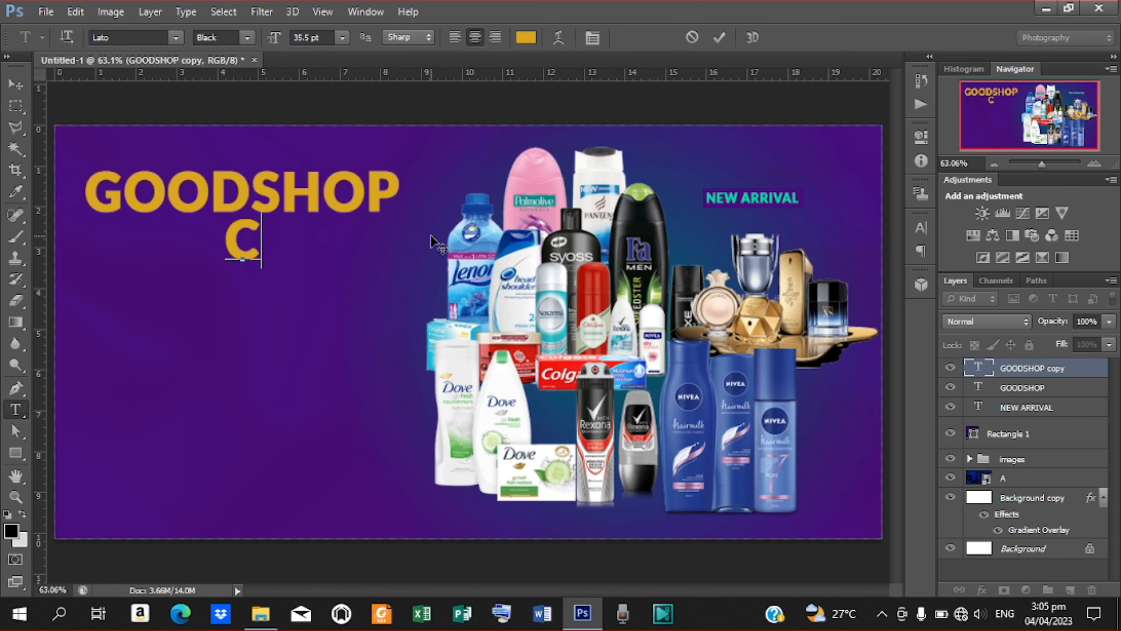
{"action": "type", "text": "OSMETICS"}
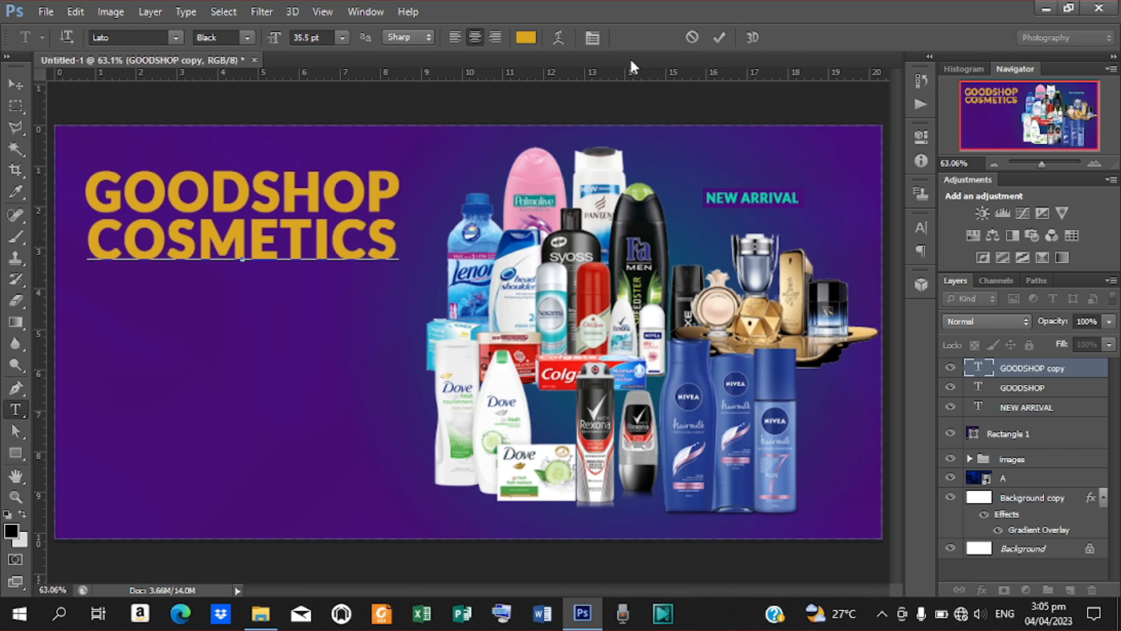
{"action": "left_click", "coordinate": [720, 37]}
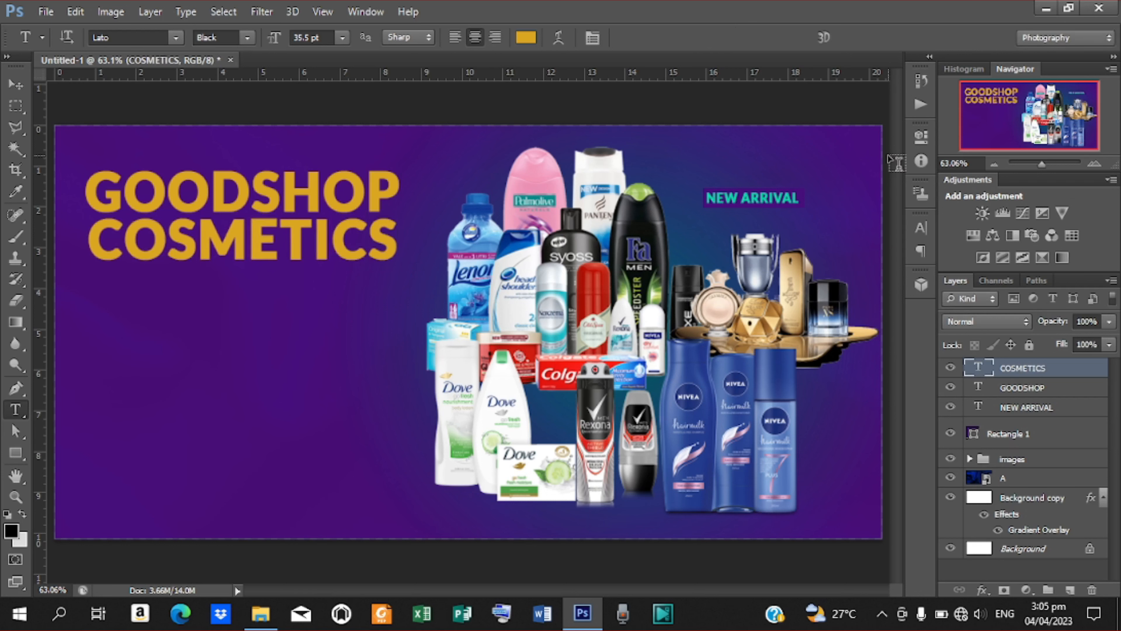
Set the COSMETICS text colour to teal 00daa5.
{"action": "left_click", "coordinate": [527, 37]}
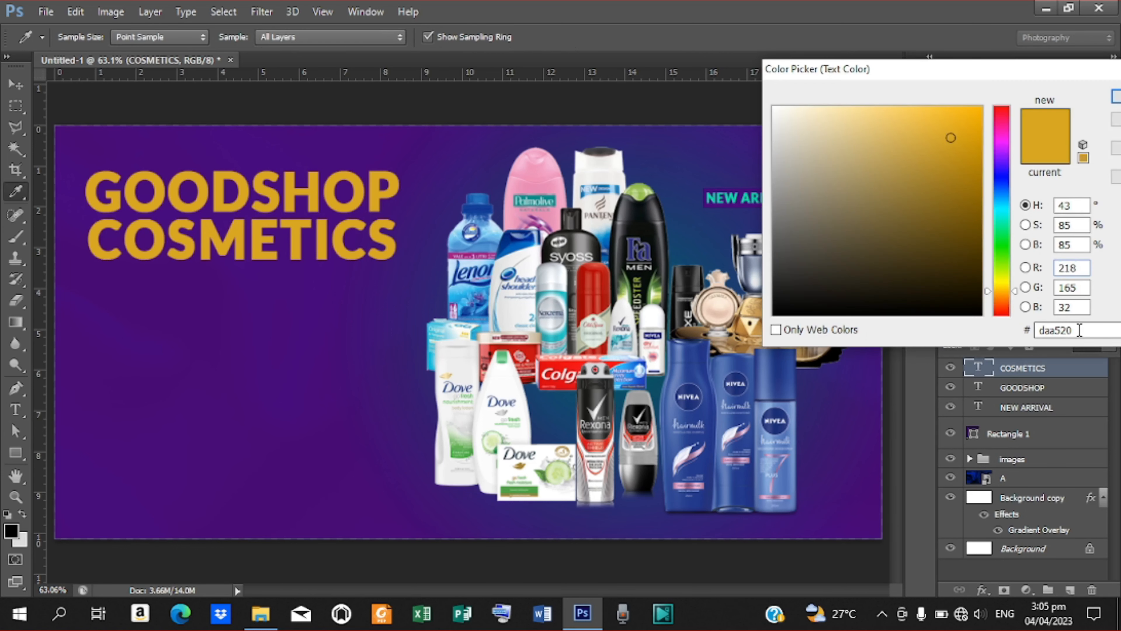
{"action": "key", "text": "BackSpace"}
{"action": "key", "text": "BackSpace"}
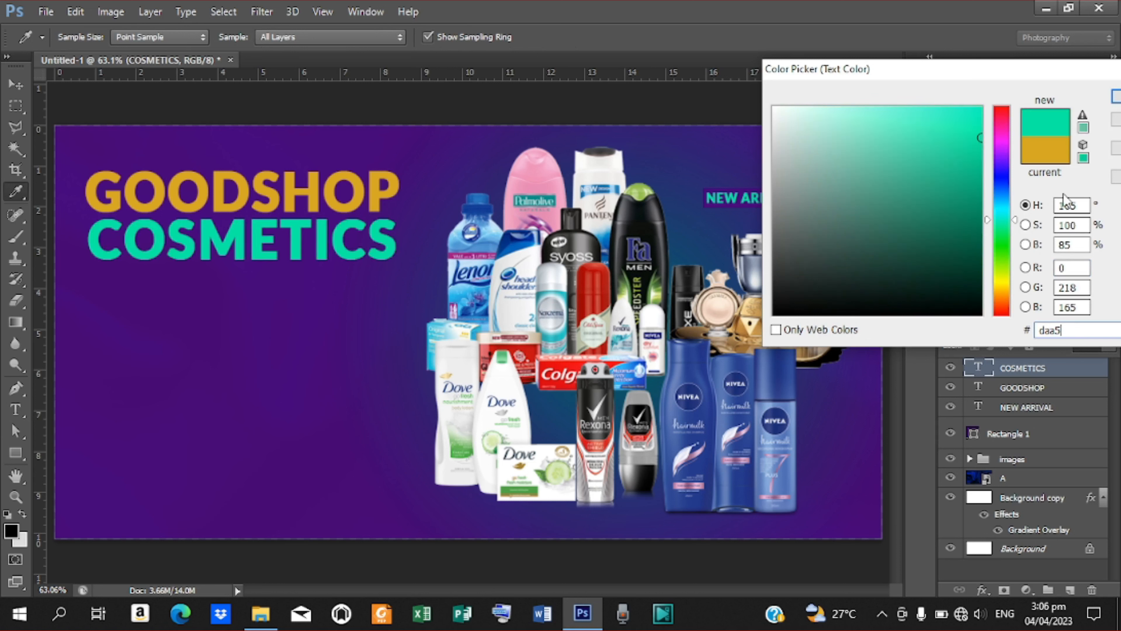
{"action": "left_click", "coordinate": [1116, 100]}
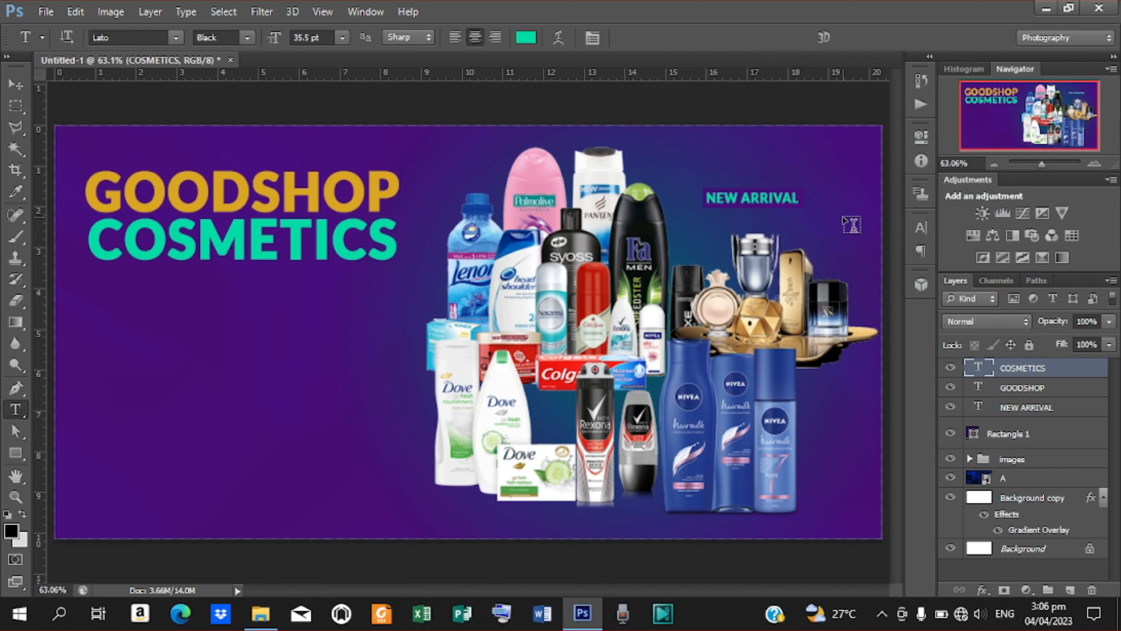
Change the COSMETICS text's font size in the Character panel to 27 pt.
{"action": "left_click", "coordinate": [919, 230]}
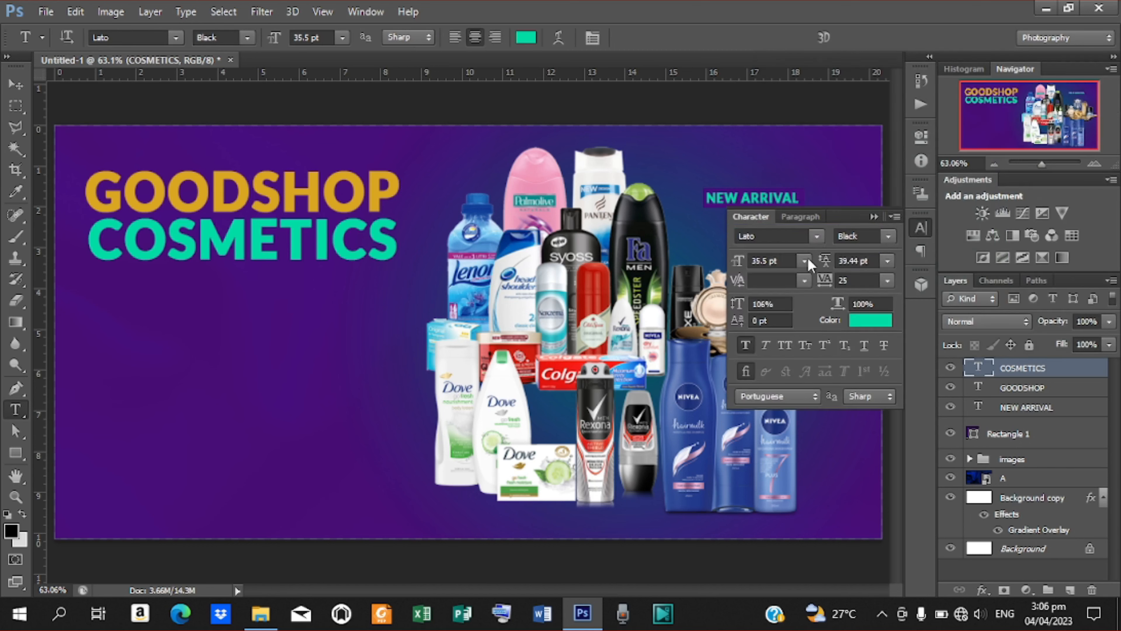
{"action": "left_click_drag", "start_coordinate": [741, 262], "coordinate": [712, 263]}
{"action": "left_click", "coordinate": [16, 84]}
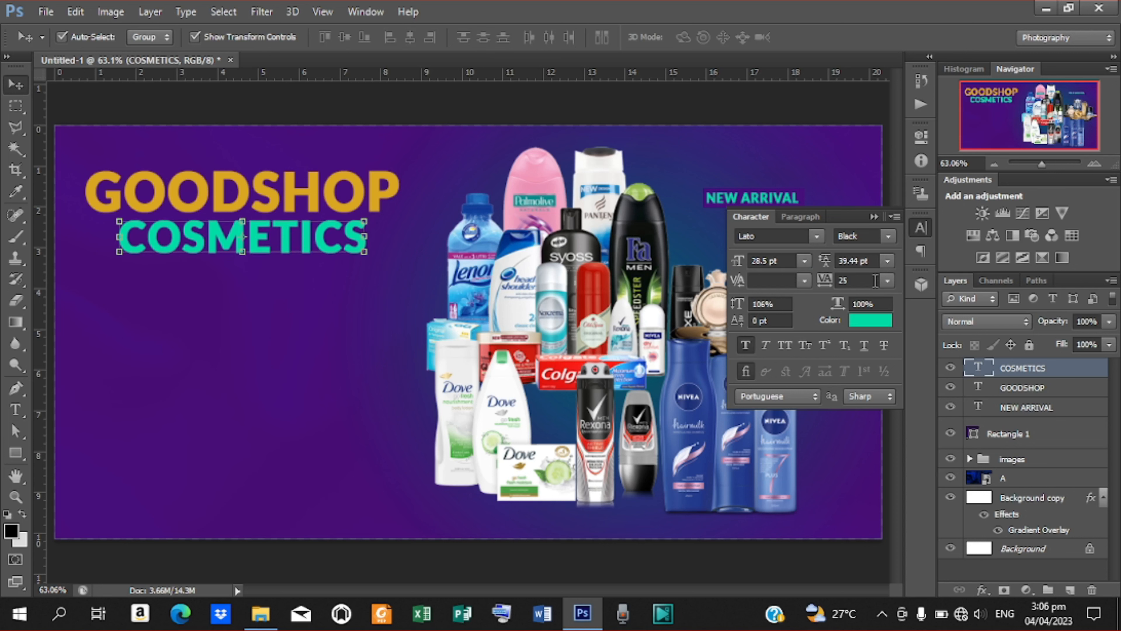
{"action": "left_click", "coordinate": [768, 262]}
{"action": "key", "text": "BackSpace"}
{"action": "key", "text": "BackSpace"}
{"action": "key", "text": "BackSpace"}
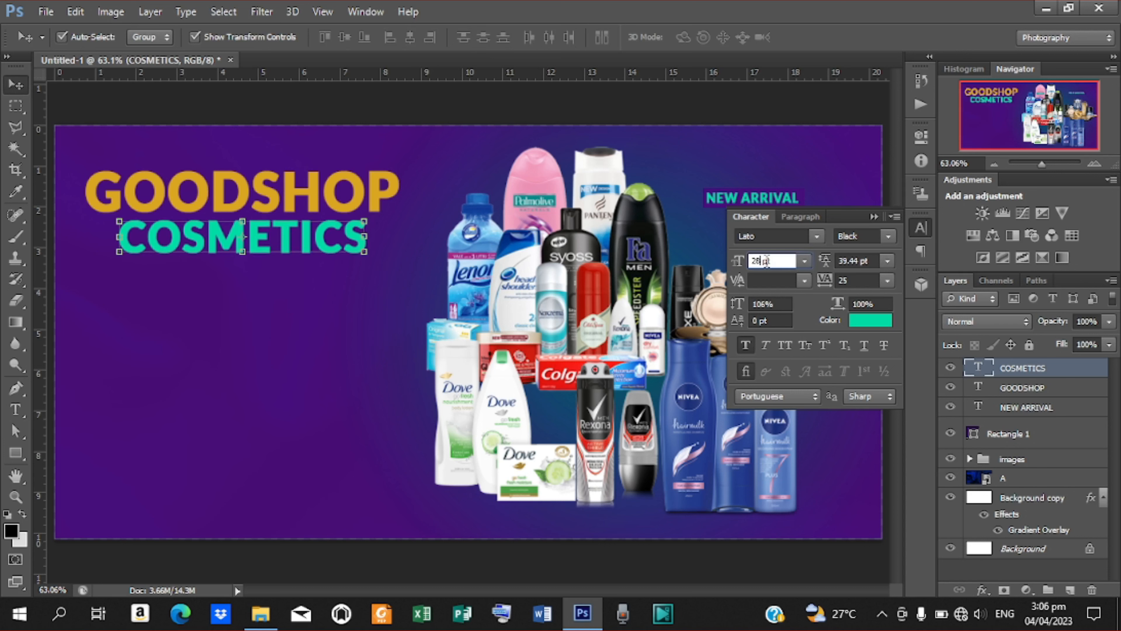
{"action": "type", "text": "855"}
{"action": "key", "text": "Return"}
{"action": "left_click", "coordinate": [768, 261]}
{"action": "key", "text": "BackSpace"}
{"action": "key", "text": "BackSpace"}
{"action": "key", "text": "BackSpace"}
{"action": "key", "text": "BackSpace"}
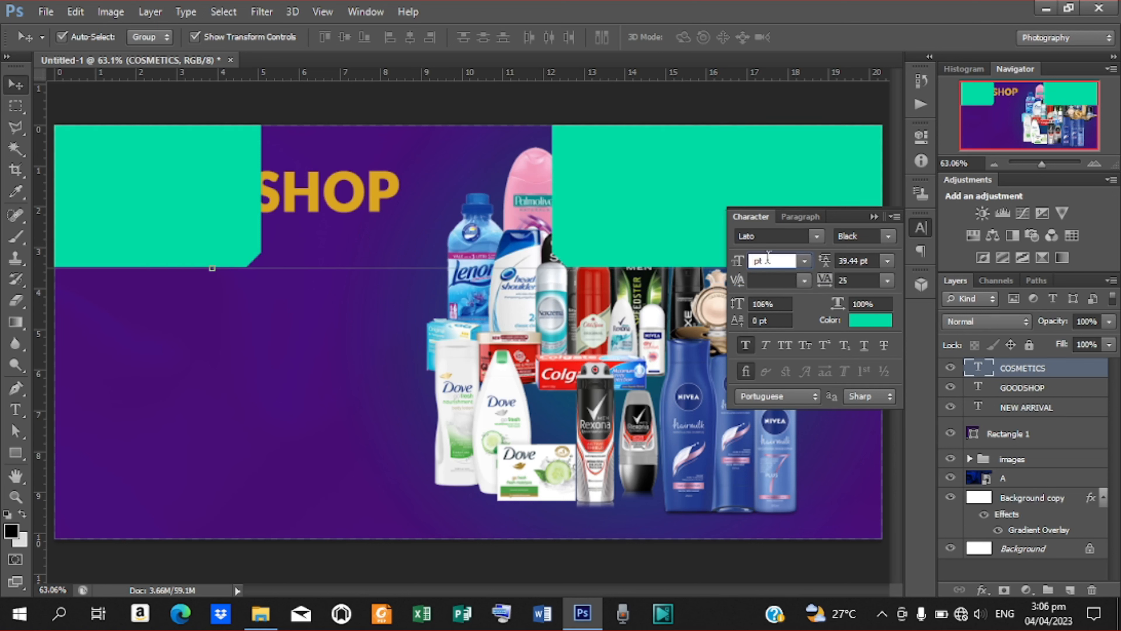
{"action": "type", "text": "27"}
{"action": "key", "text": "Return"}
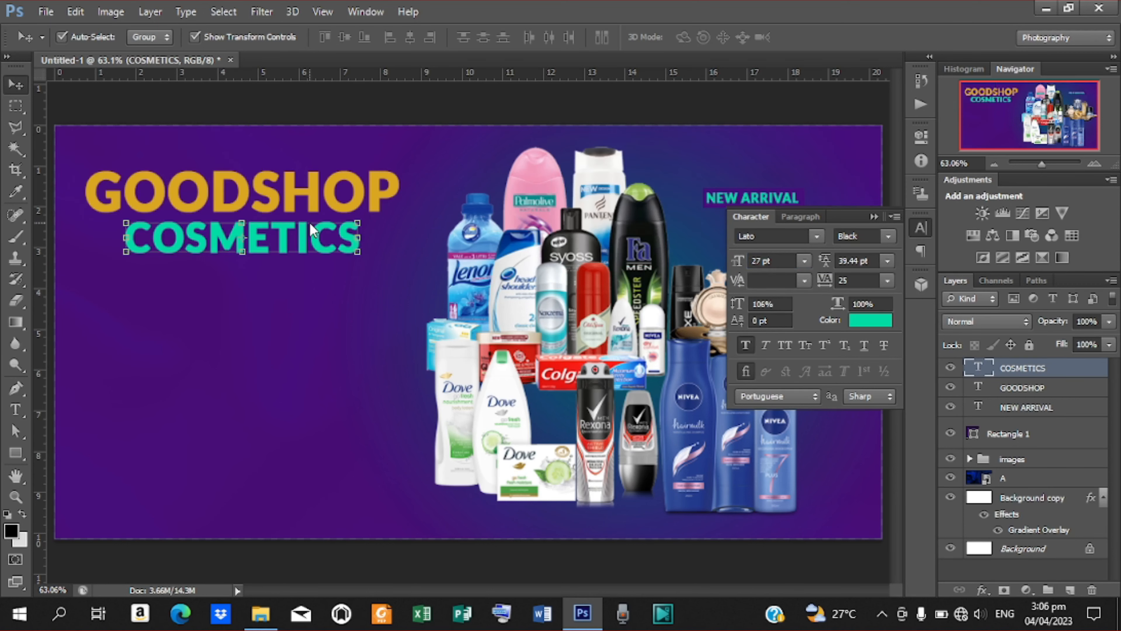
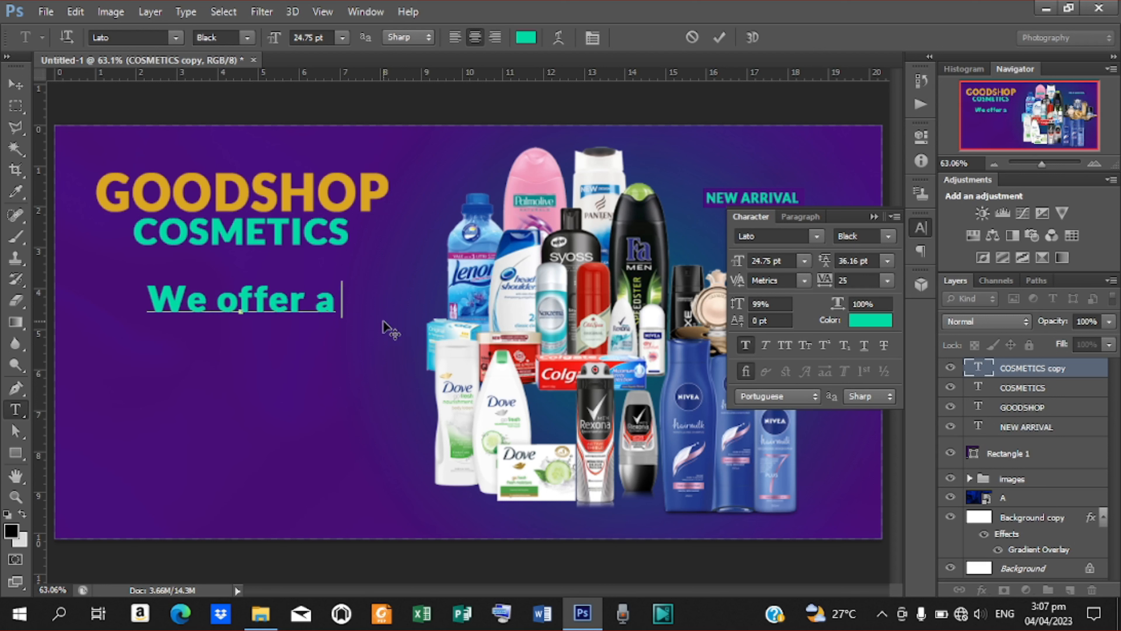
Finish the tagline with 'all kinds of cosmetics products' and set it to Bold.
{"action": "type", "text": "nds of"}
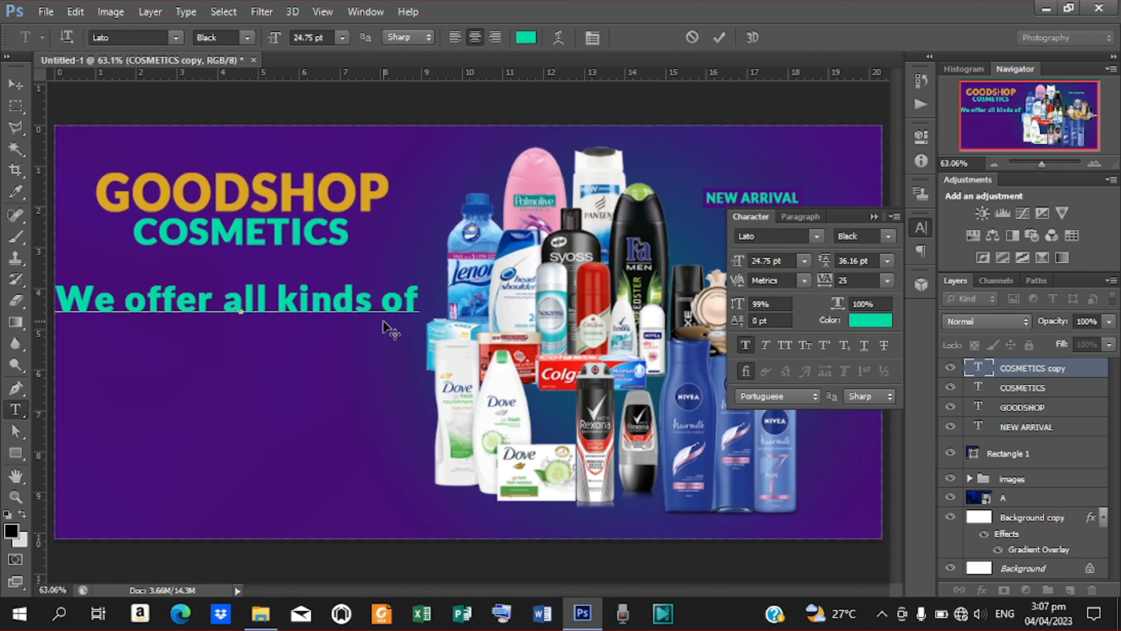
{"action": "type", "text": " cos"}
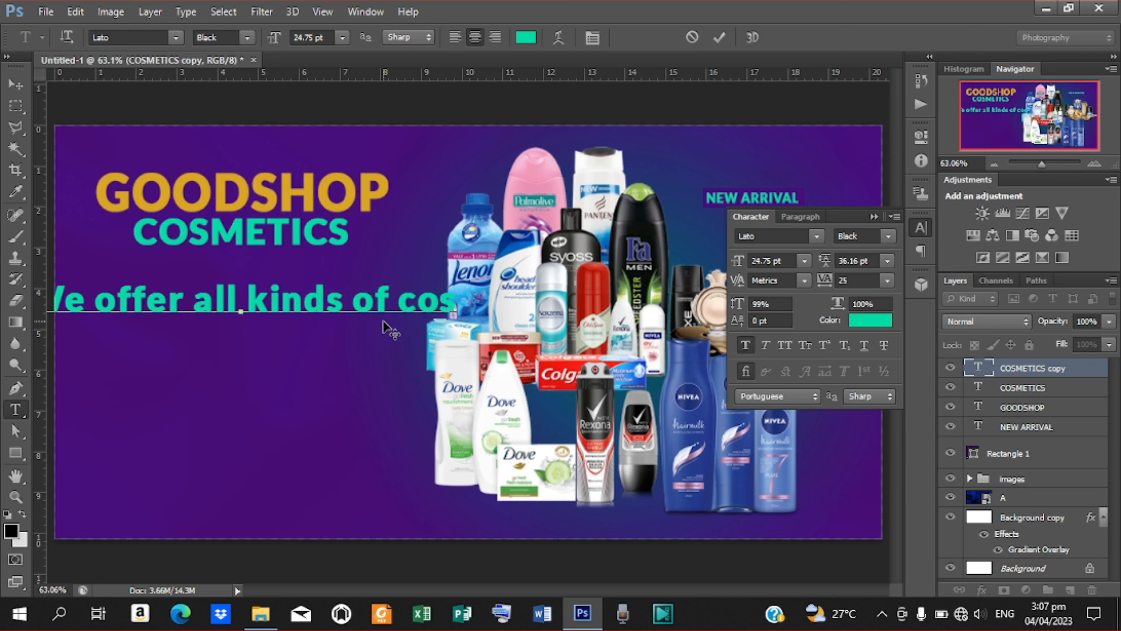
{"action": "type", "text": "metic"}
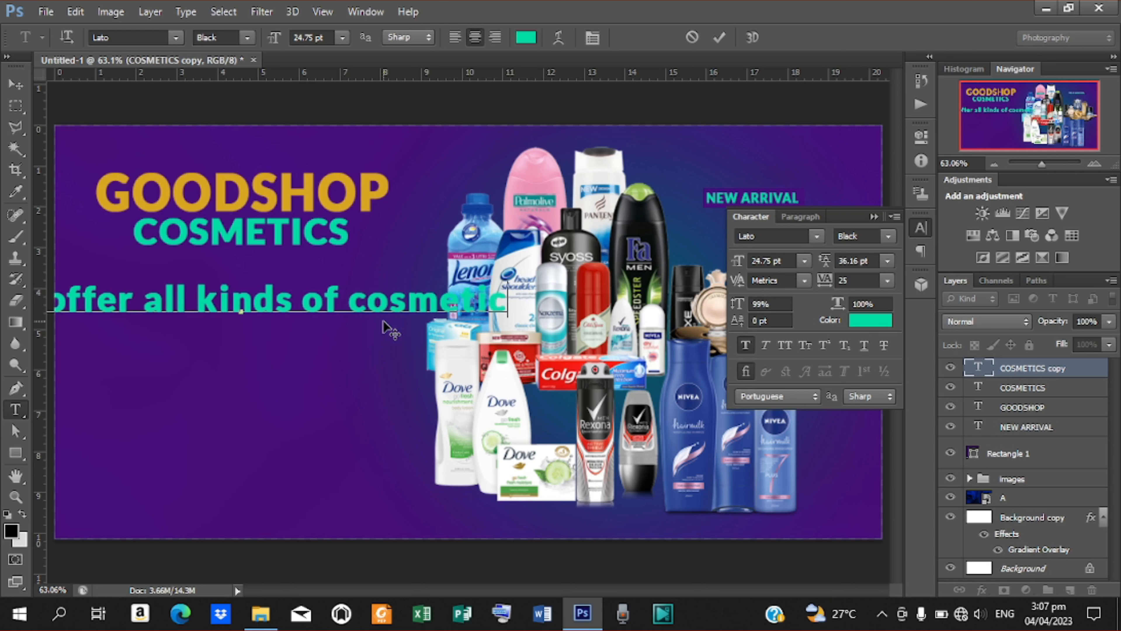
{"action": "type", "text": "s"}
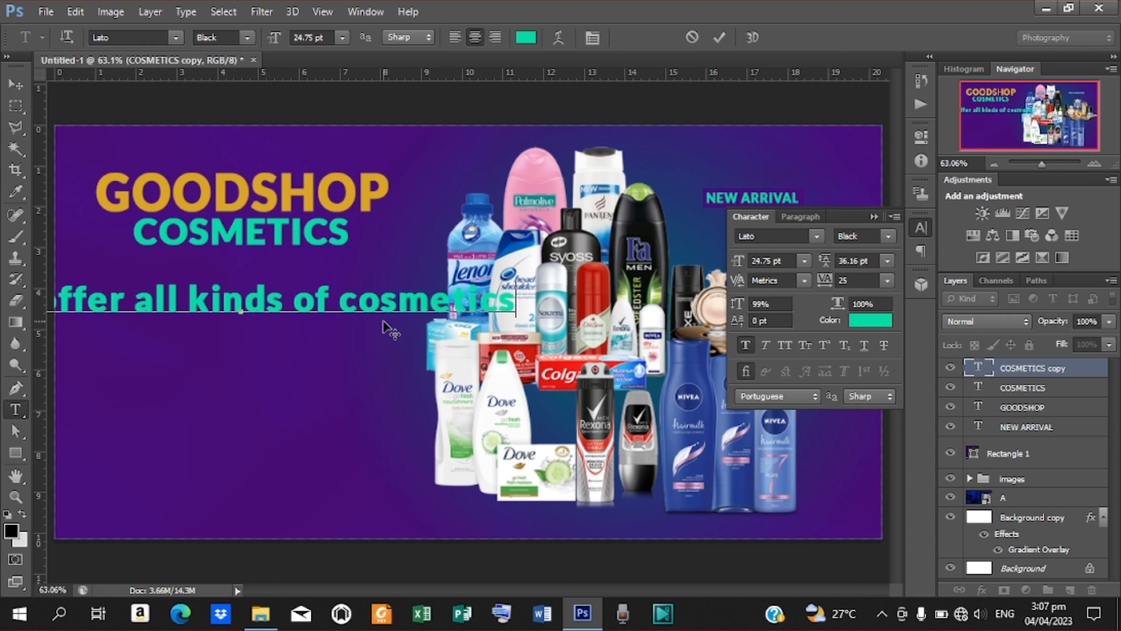
{"action": "type", "text": " products"}
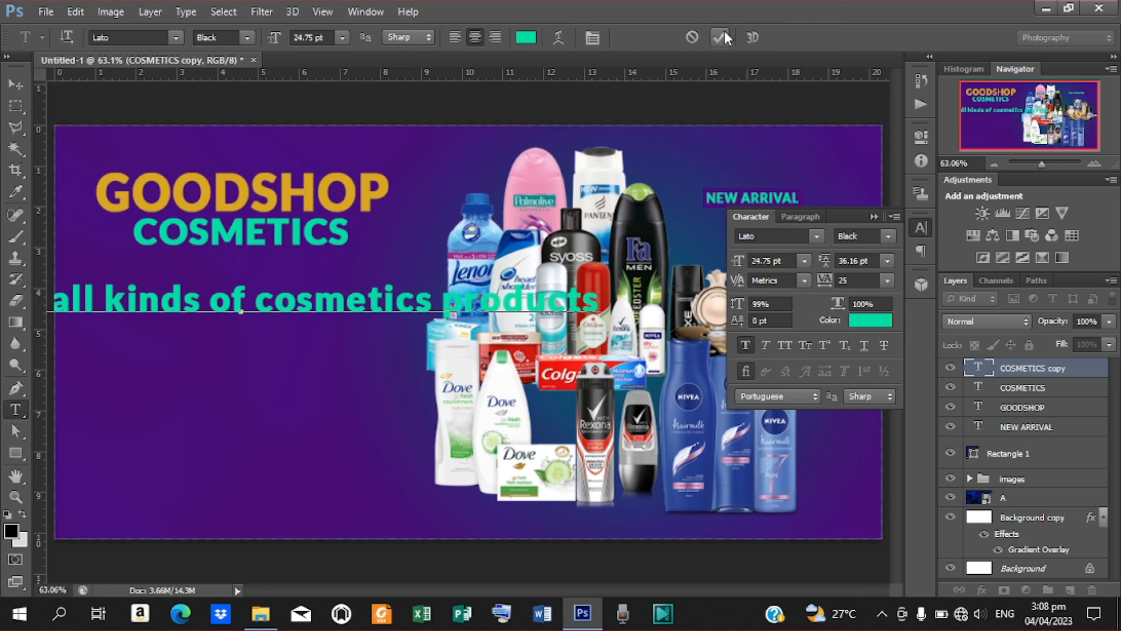
{"action": "left_click", "coordinate": [720, 37]}
{"action": "left_click", "coordinate": [887, 237]}
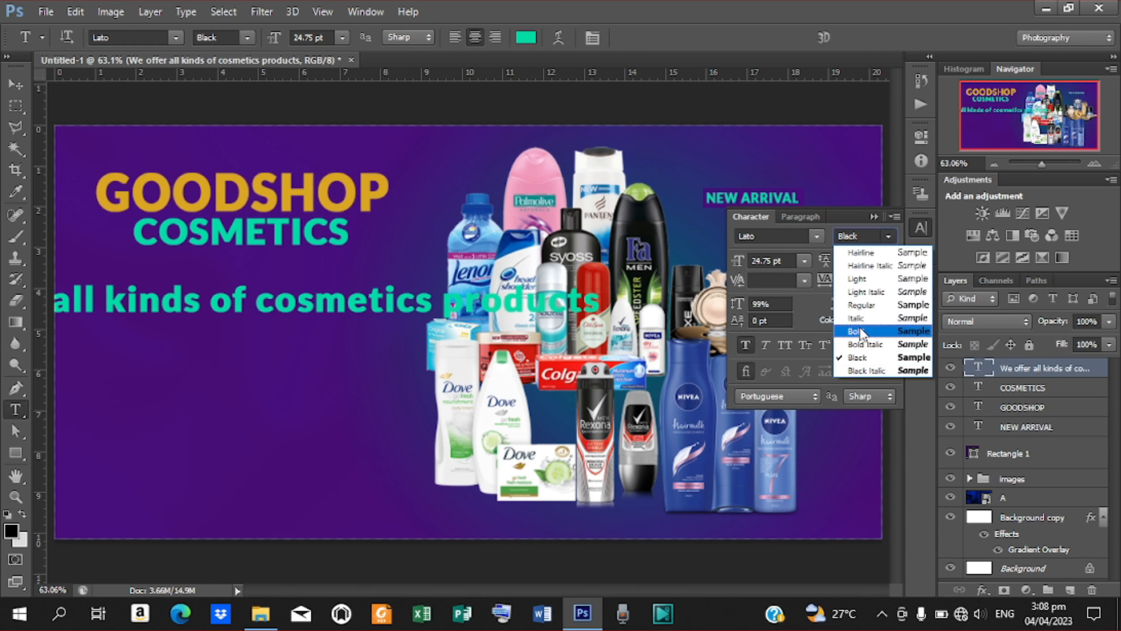
{"action": "left_click", "coordinate": [860, 331]}
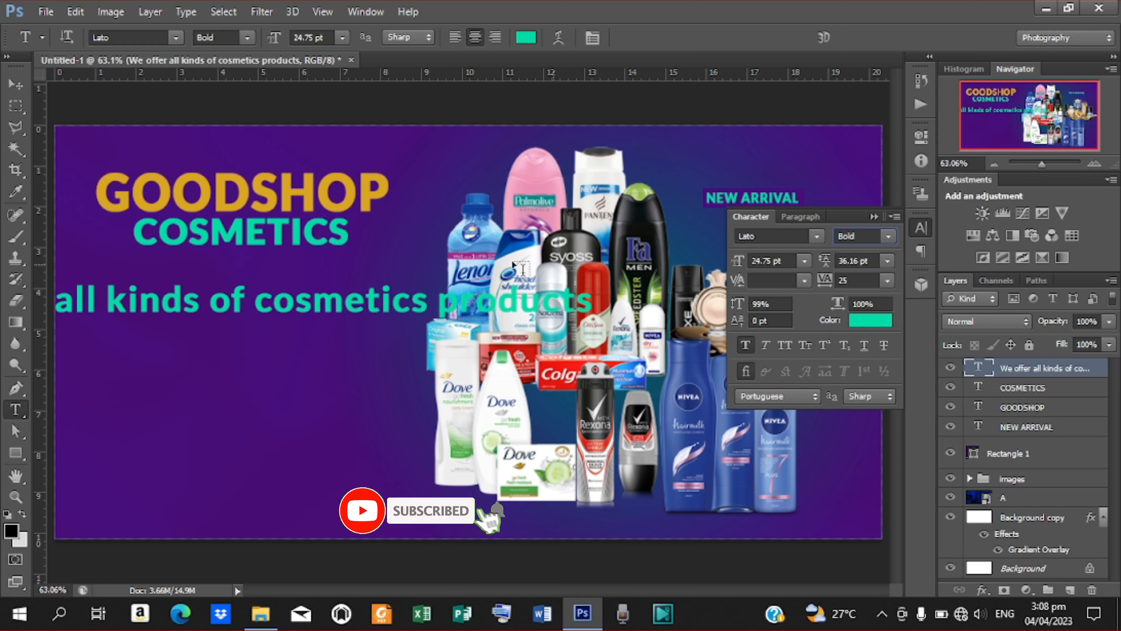
Break the tagline after 'of' onto two lines and tighten the leading to about 25 pt.
{"action": "left_click", "coordinate": [255, 300]}
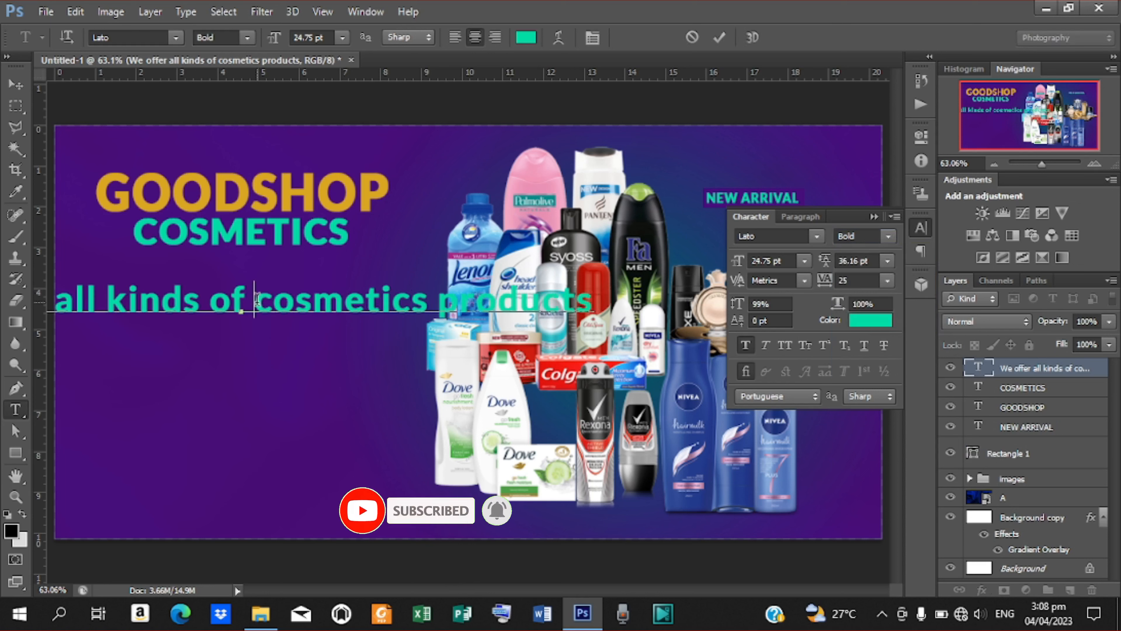
{"action": "key", "text": "Return"}
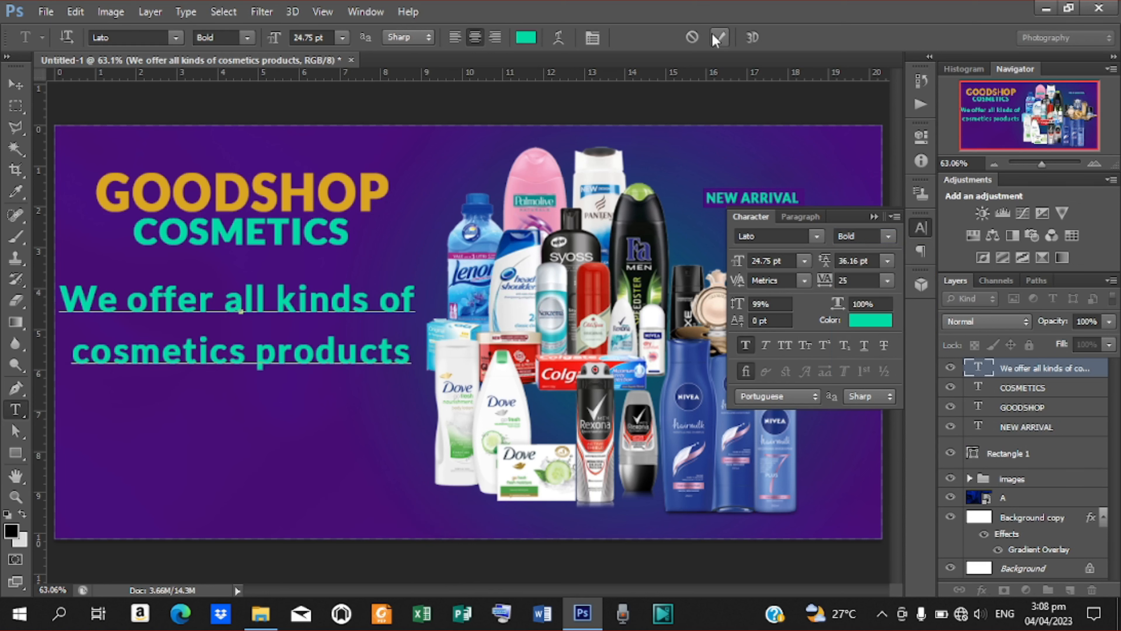
{"action": "left_click", "coordinate": [718, 38]}
{"action": "left_click_drag", "start_coordinate": [832, 261], "coordinate": [826, 260]}
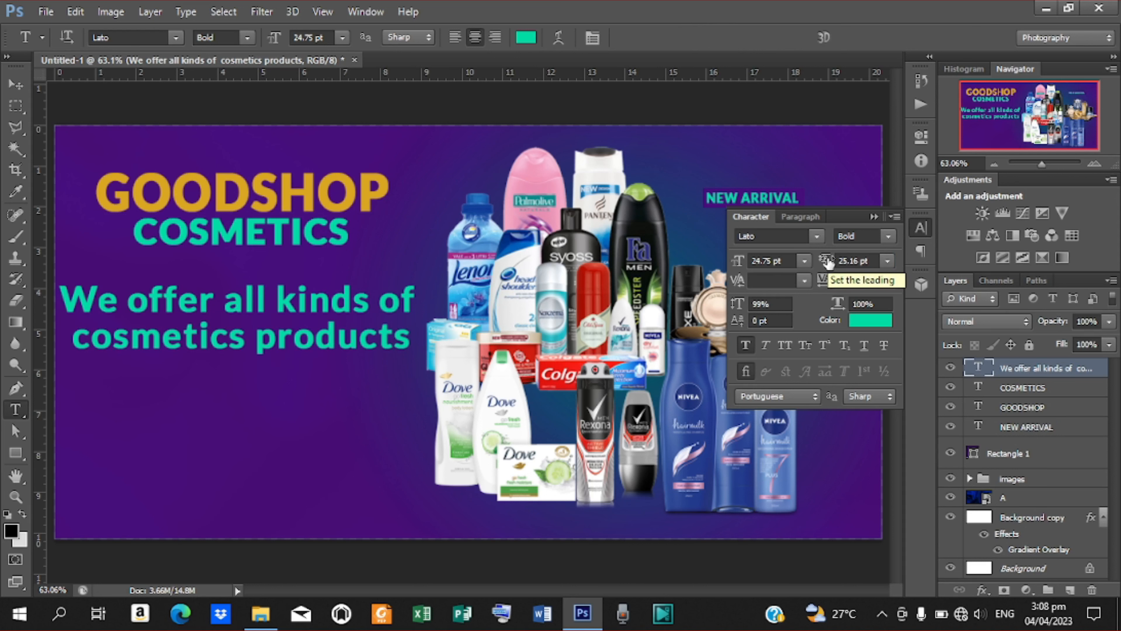
Reduce the tagline leading to 21.16 pt and colour it white ffffff.
{"action": "left_click_drag", "start_coordinate": [828, 262], "coordinate": [825, 262]}
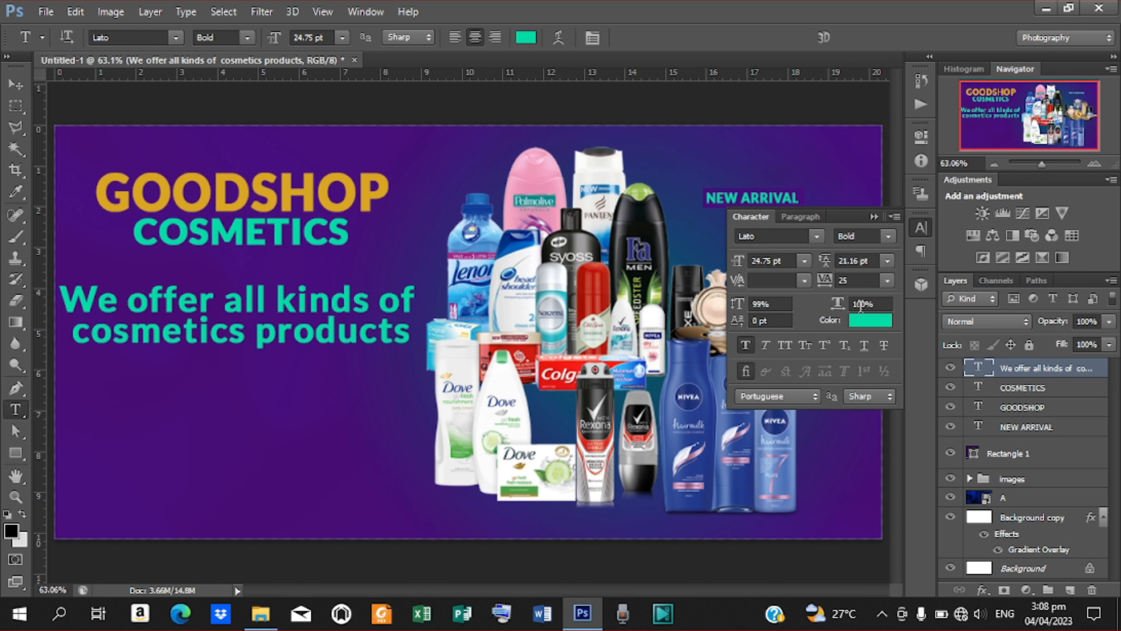
{"action": "left_click", "coordinate": [866, 321]}
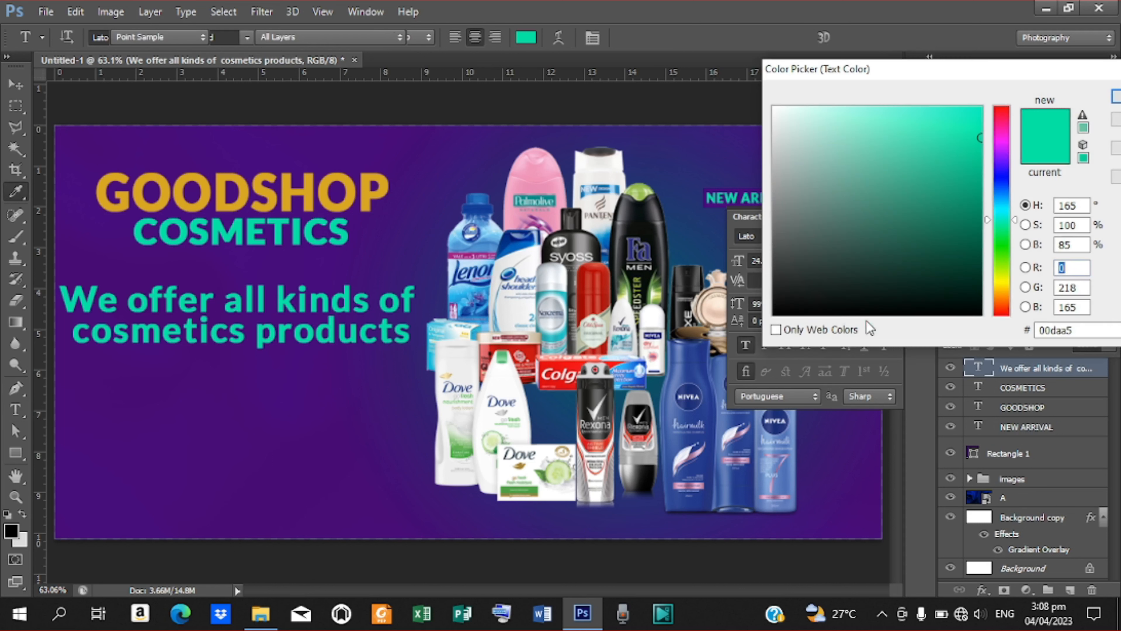
{"action": "left_click_drag", "start_coordinate": [790, 173], "coordinate": [747, 85]}
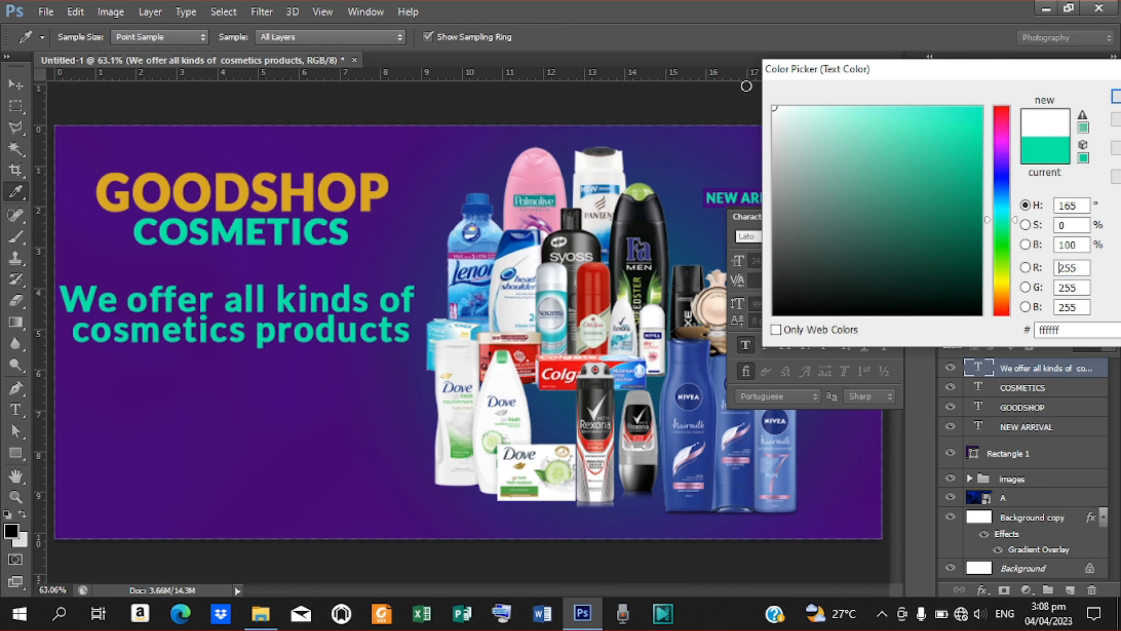
{"action": "key", "text": "Return"}
Scale the tagline to about 50% beneath COSMETICS and place a COSMETICS copy below it.
{"action": "key", "text": "ctrl+t"}
{"action": "left_click_drag", "start_coordinate": [418, 349], "coordinate": [328, 334]}
{"action": "left_click_drag", "start_coordinate": [281, 330], "coordinate": [277, 291]}
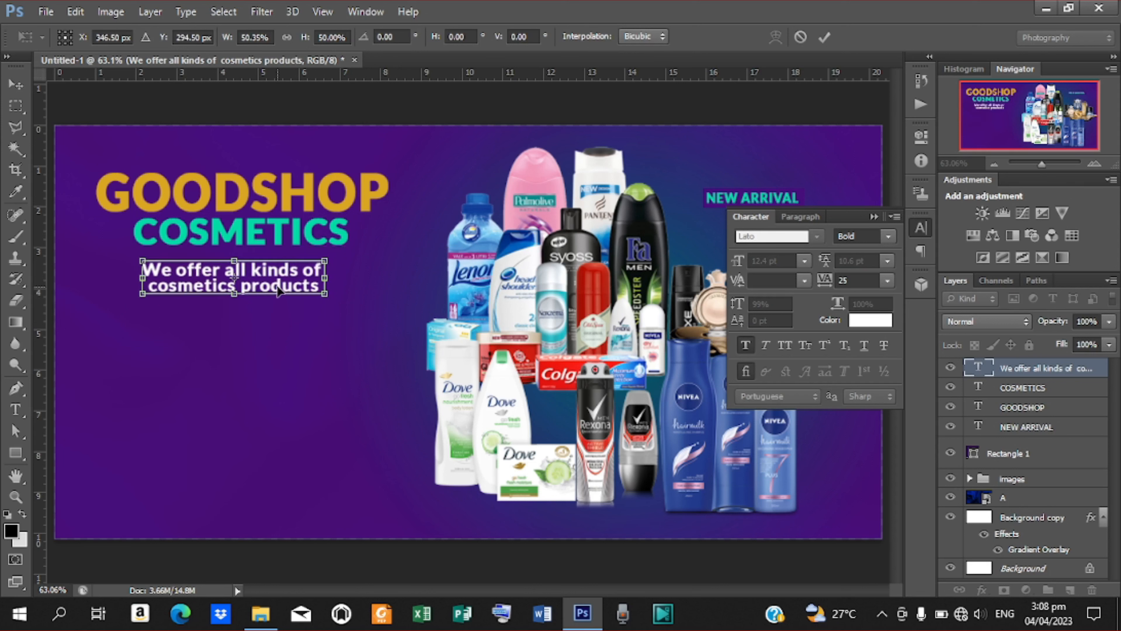
{"action": "key", "text": "Right"}
{"action": "key", "text": "Right"}
{"action": "key", "text": "Right"}
{"action": "key", "text": "Right"}
{"action": "key", "text": "Right"}
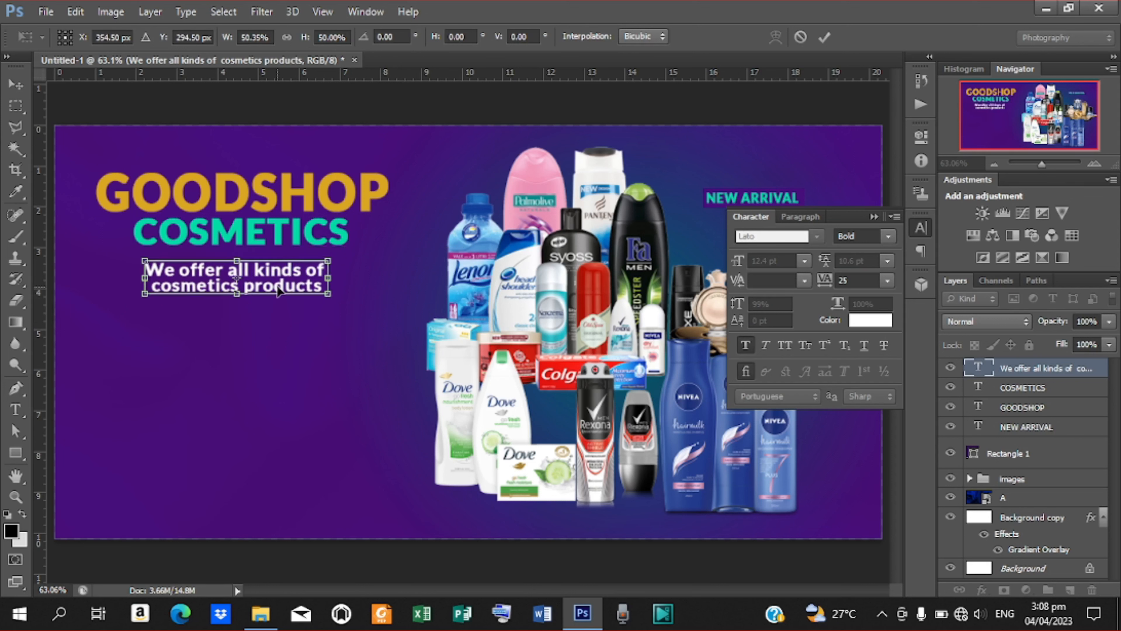
{"action": "key", "text": "Up"}
{"action": "key", "text": "Up"}
{"action": "key", "text": "Up"}
{"action": "key", "text": "Up"}
{"action": "key", "text": "Up"}
{"action": "key", "text": "Up"}
{"action": "key", "text": "Up"}
{"action": "key", "text": "Up"}
{"action": "key", "text": "Up"}
{"action": "key", "text": "Up"}
{"action": "key", "text": "Return"}
{"action": "left_click_drag", "start_coordinate": [249, 226], "coordinate": [244, 351]}
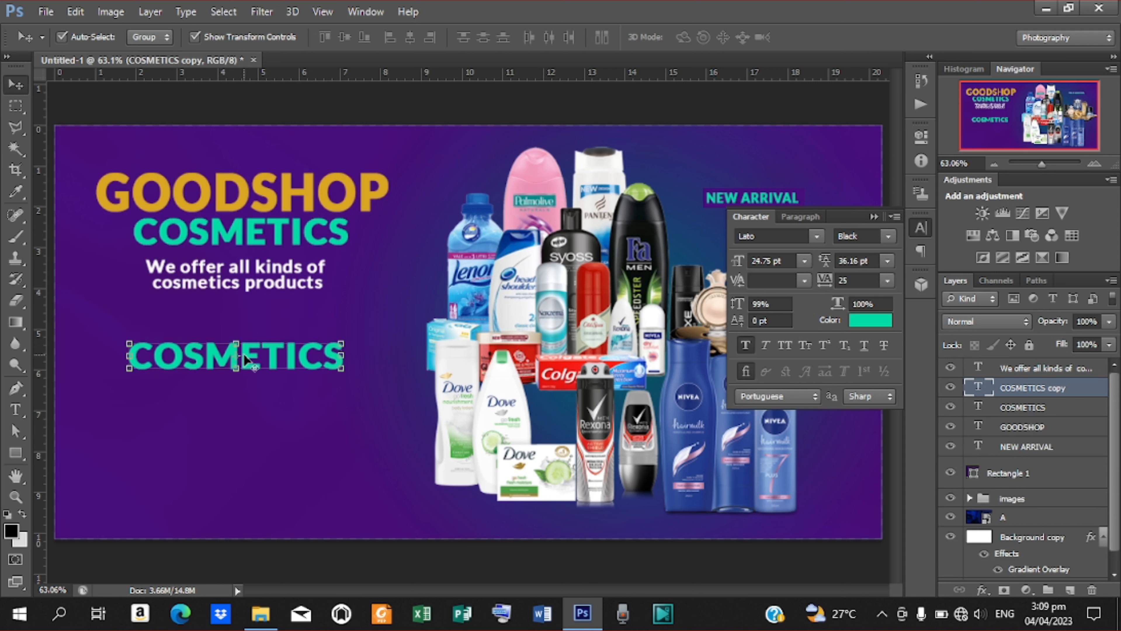
Replace the lower COSMETICS copy's text with ORDER NOW.
{"action": "key", "text": "t"}
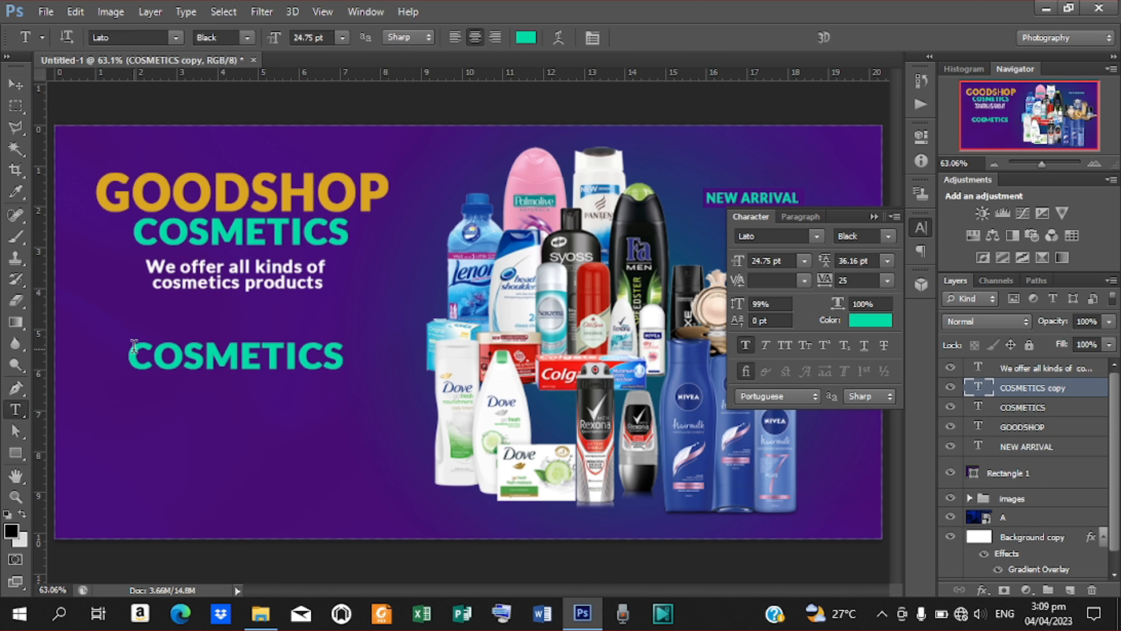
{"action": "left_click", "coordinate": [132, 346]}
{"action": "left_click_drag", "start_coordinate": [132, 345], "coordinate": [386, 380]}
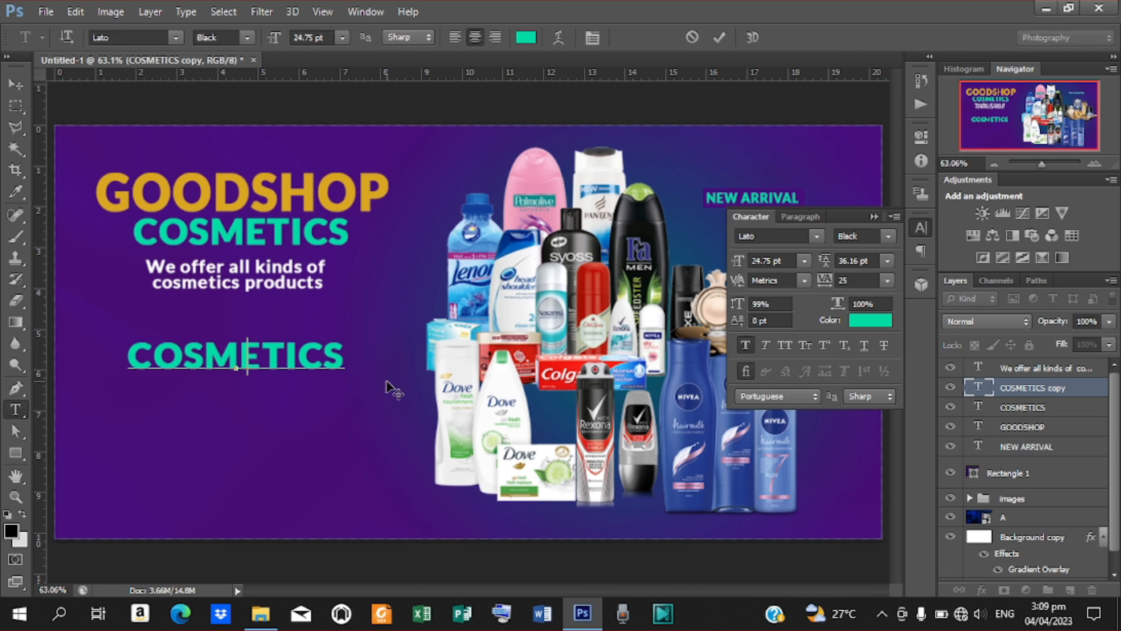
{"action": "type", "text": "0"}
{"action": "key", "text": "BackSpace"}
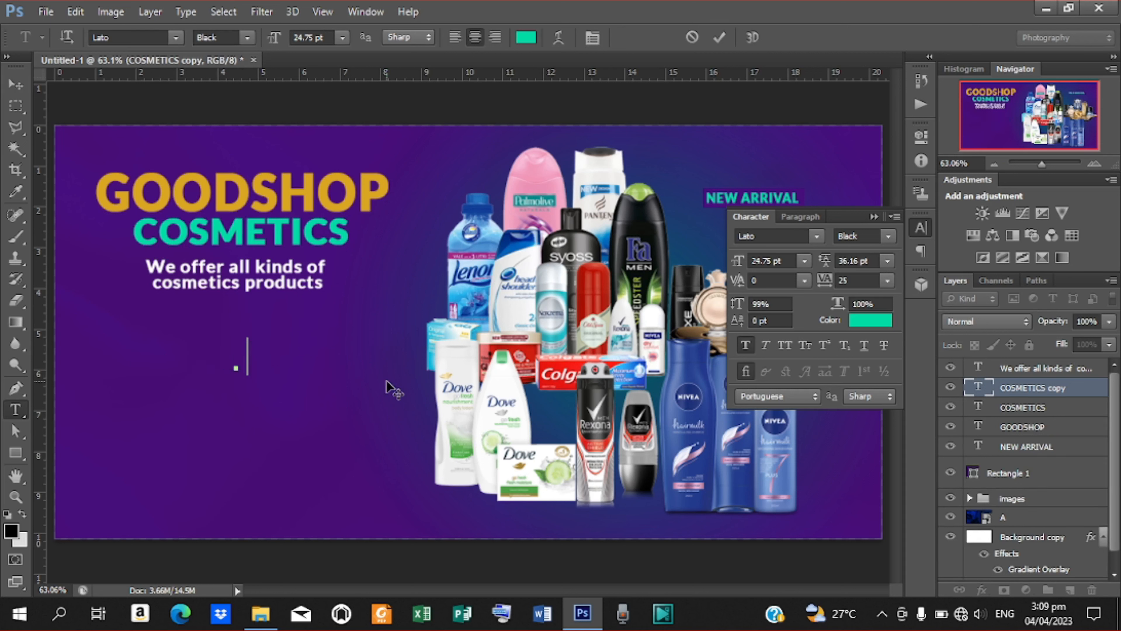
{"action": "type", "text": "orde"}
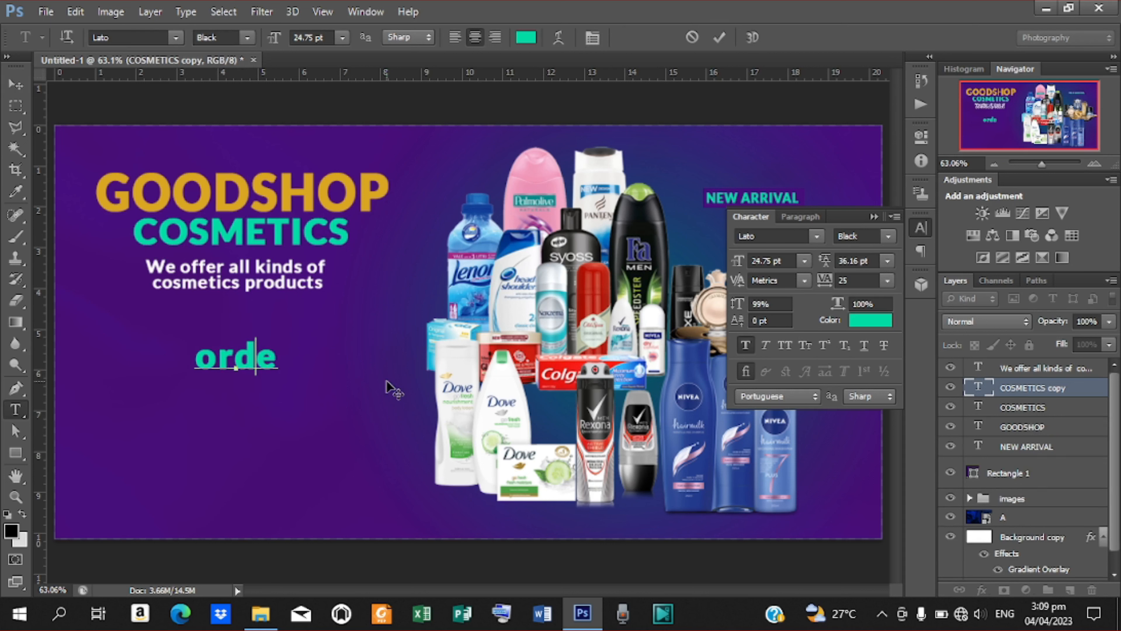
{"action": "key", "text": "BackSpace"}
{"action": "key", "text": "BackSpace"}
{"action": "key", "text": "BackSpace"}
{"action": "key", "text": "BackSpace"}
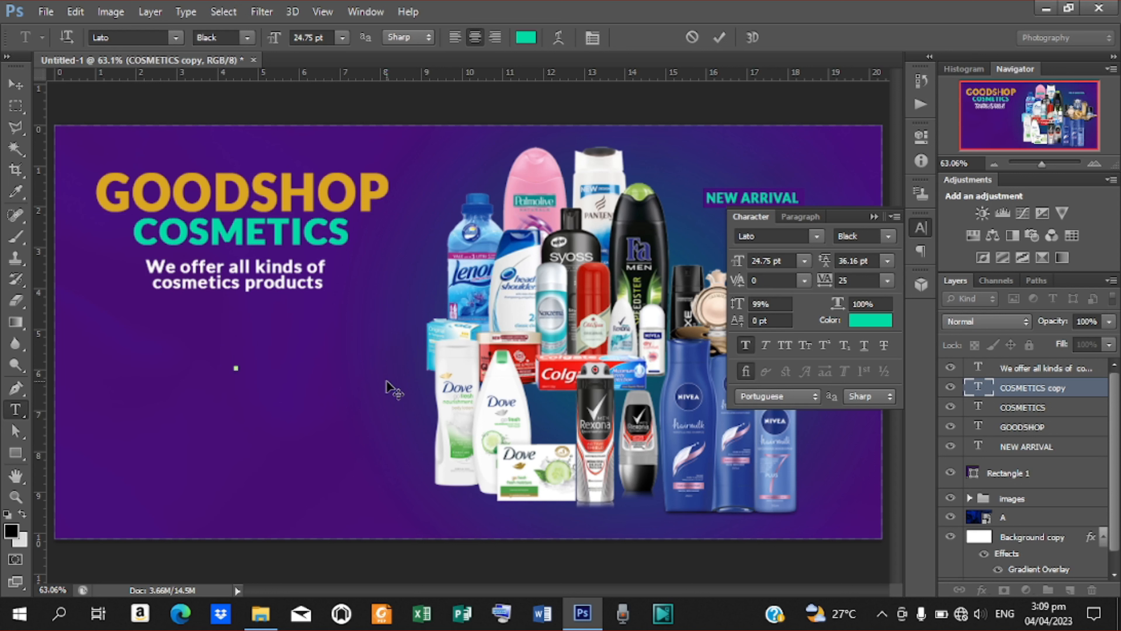
{"action": "type", "text": "ORD"}
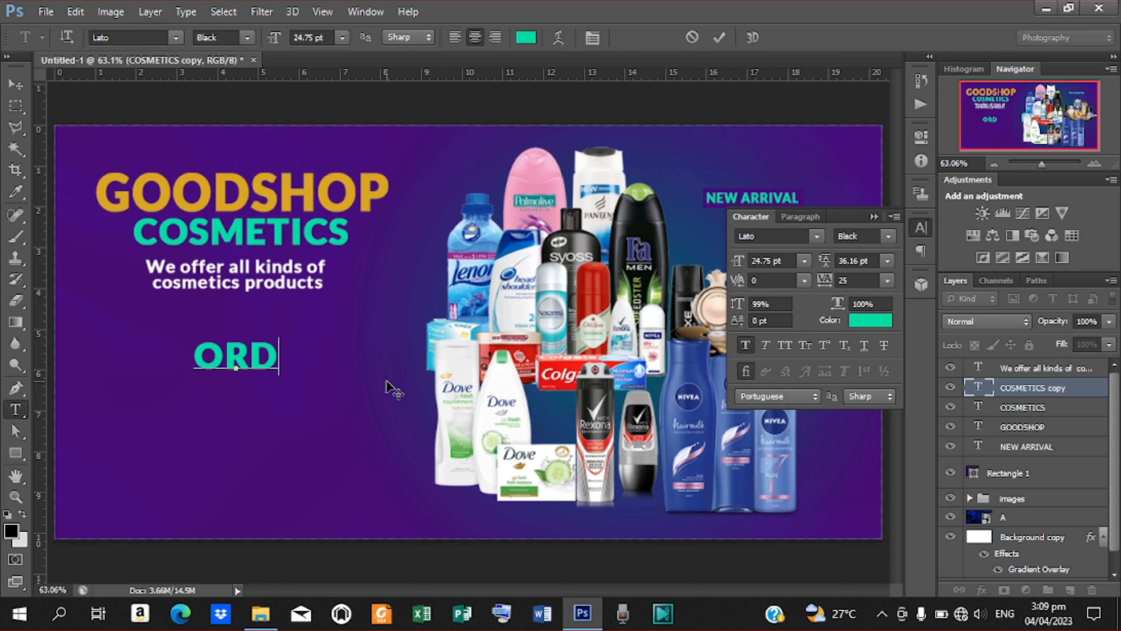
{"action": "type", "text": "ER "}
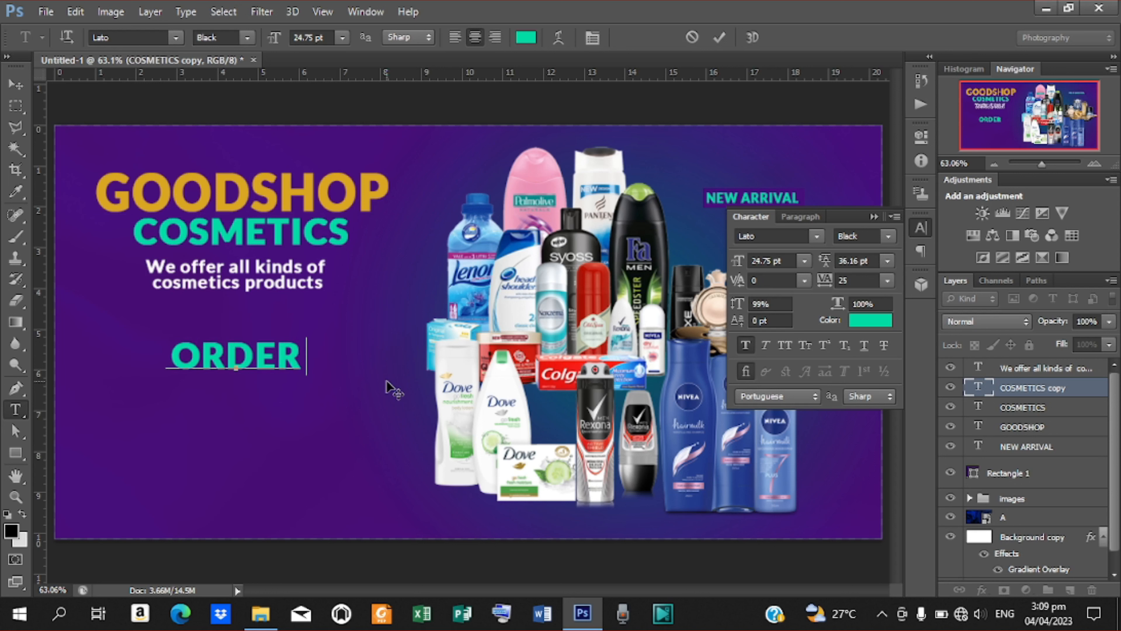
{"action": "type", "text": "NOW"}
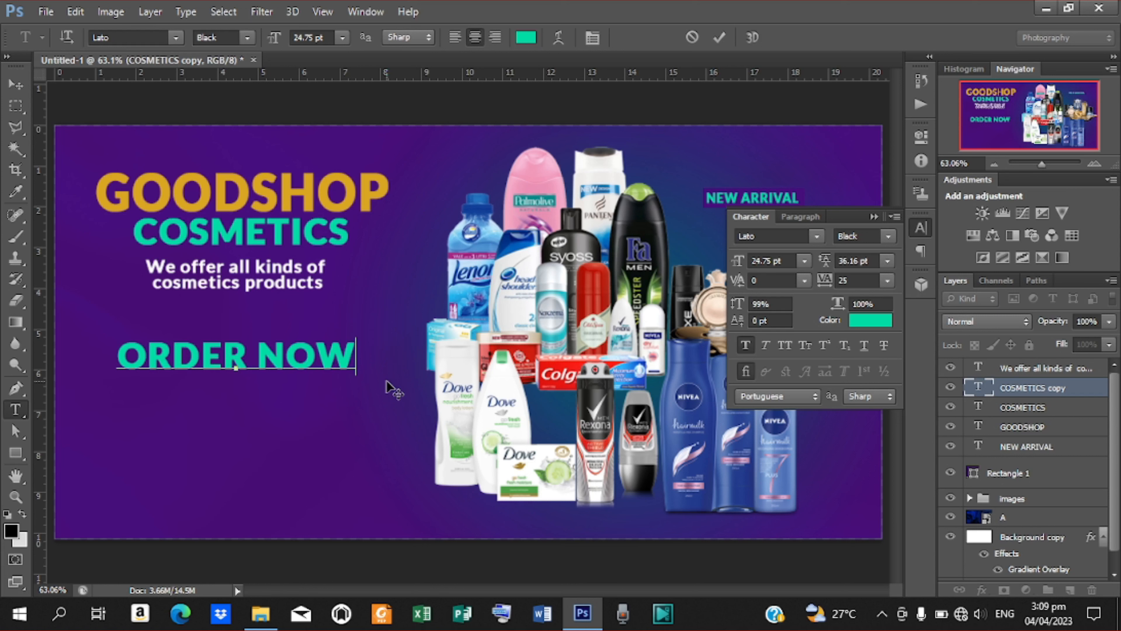
{"action": "left_click", "coordinate": [719, 39]}
Scale ORDER NOW down around its centre to about 9.76 pt.
{"action": "left_click", "coordinate": [16, 83]}
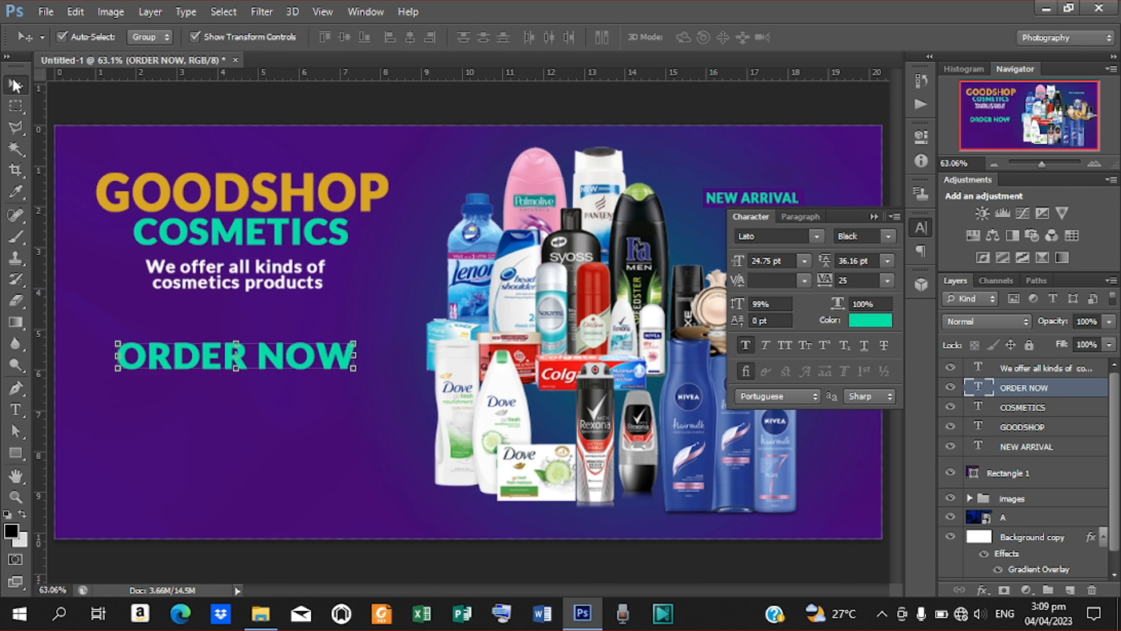
{"action": "key", "text": "alt"}
{"action": "left_click_drag", "start_coordinate": [355, 342], "coordinate": [285, 349]}
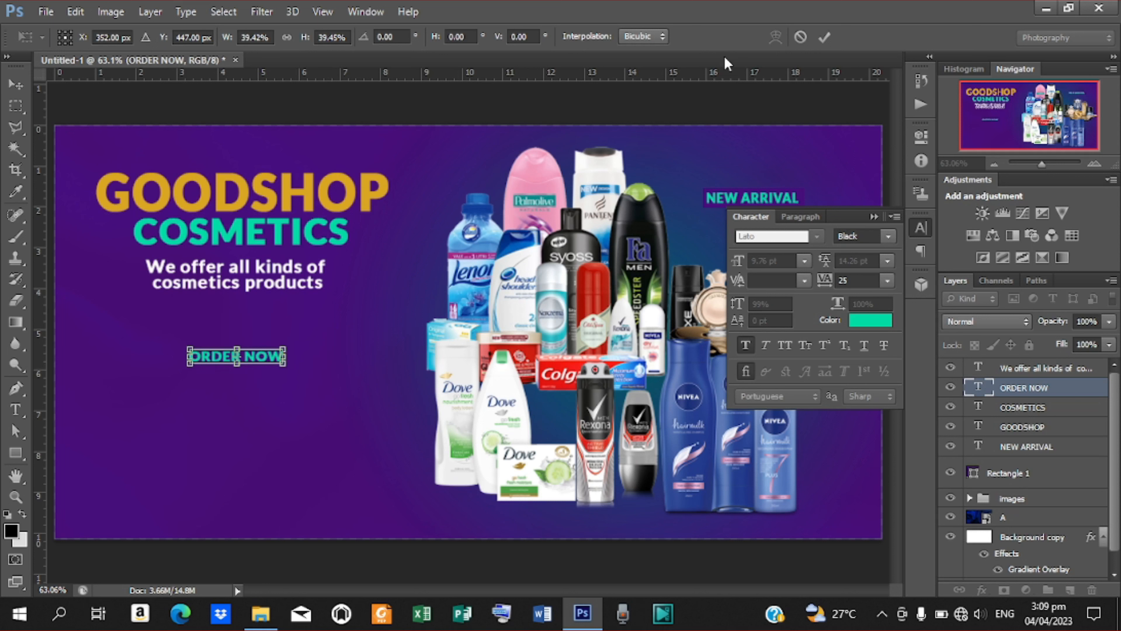
{"action": "left_click", "coordinate": [823, 38]}
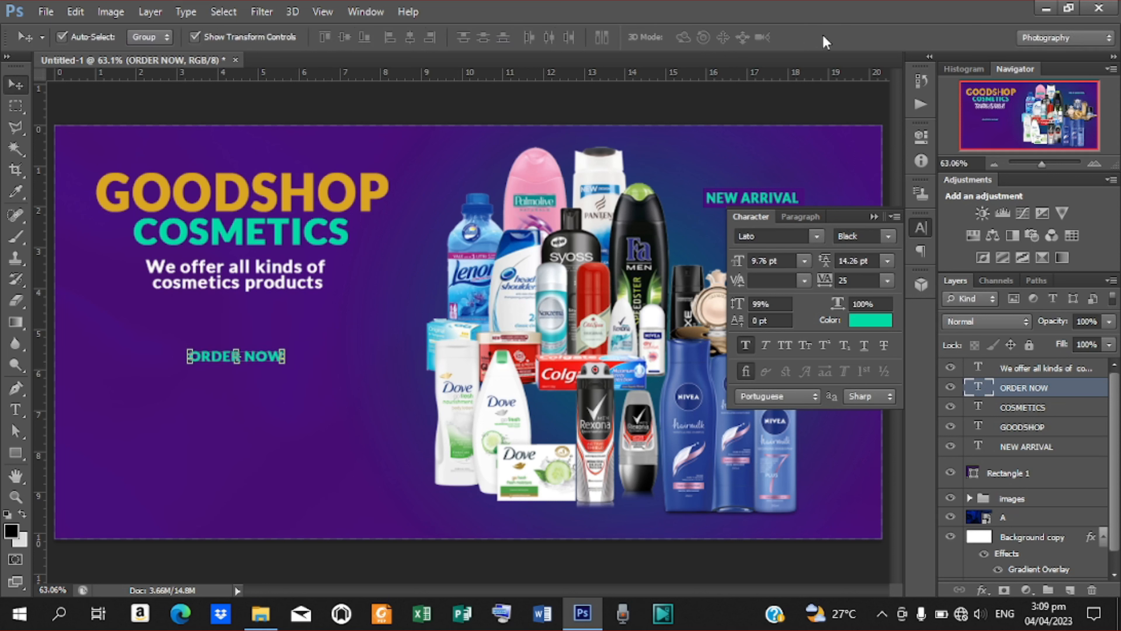
Duplicate ORDER NOW and nudge the copy just below the original.
{"action": "key", "text": "ctrl+j"}
{"action": "key", "text": "shift+Down"}
{"action": "key", "text": "shift+Down"}
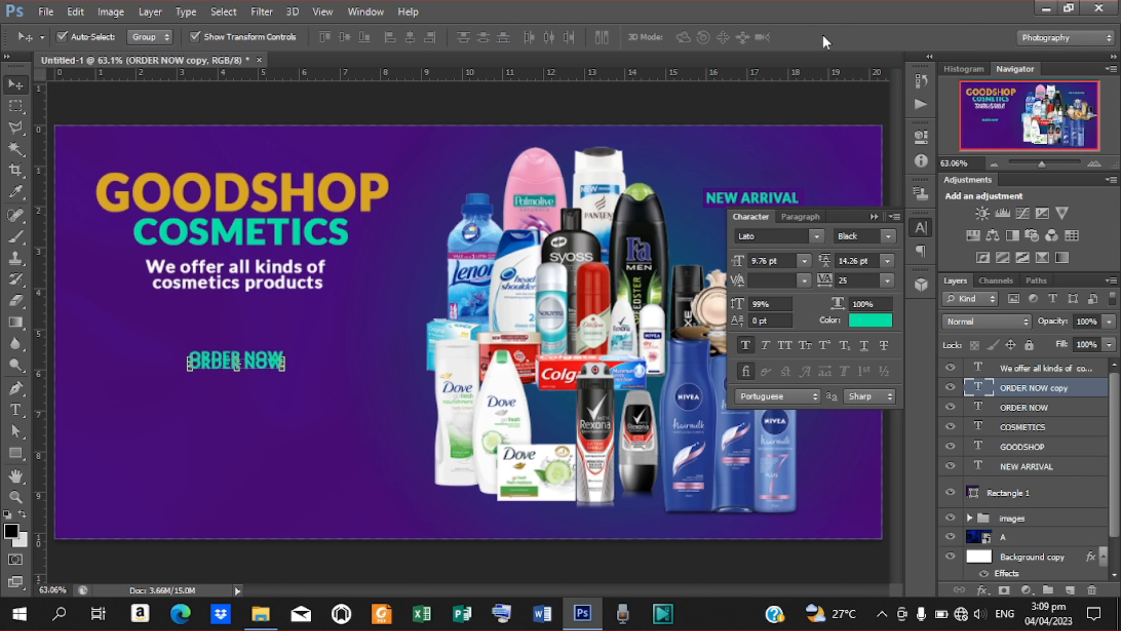
{"action": "key", "text": "shift+Down"}
{"action": "key", "text": "shift+Down"}
Retype the copy as the shop's contact phone number and bring up its text colour.
{"action": "key", "text": "t"}
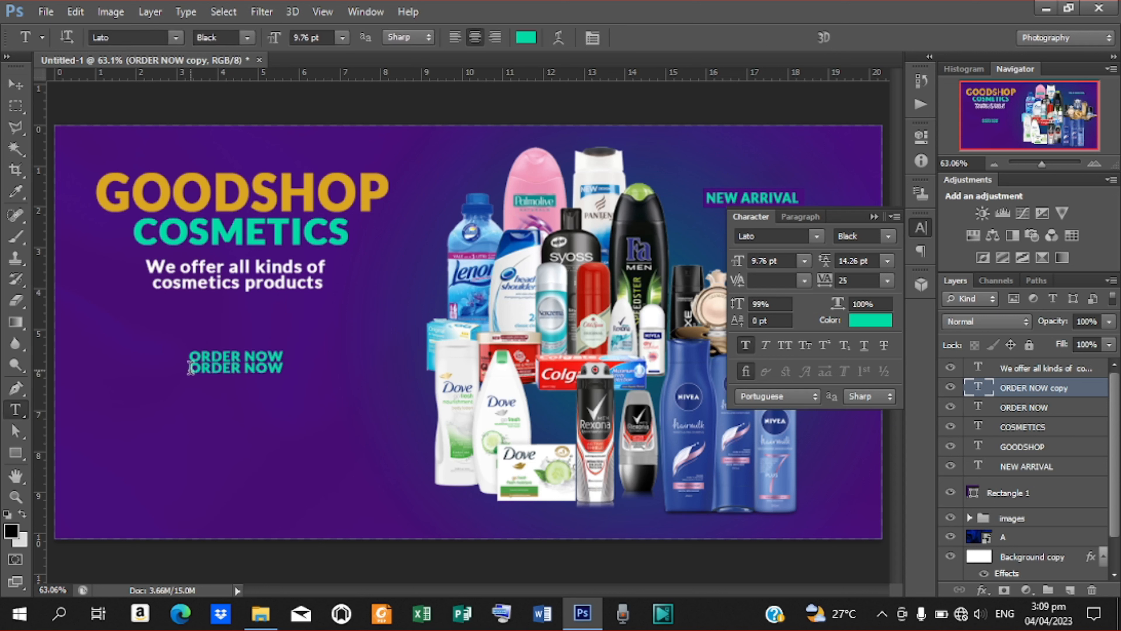
{"action": "left_click_drag", "start_coordinate": [189, 367], "coordinate": [326, 358]}
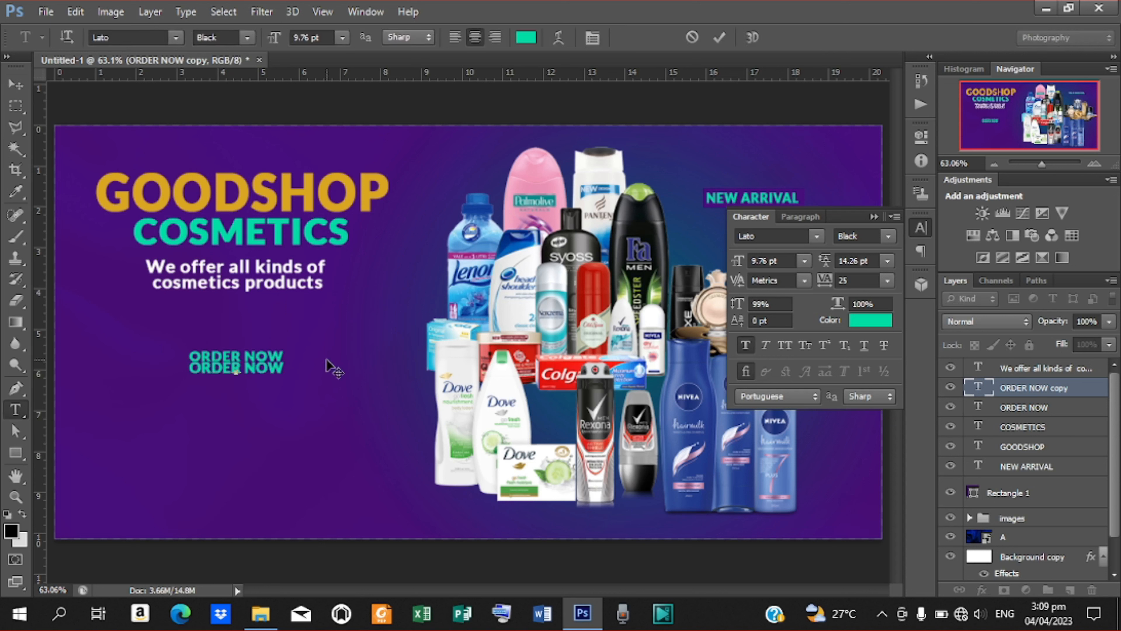
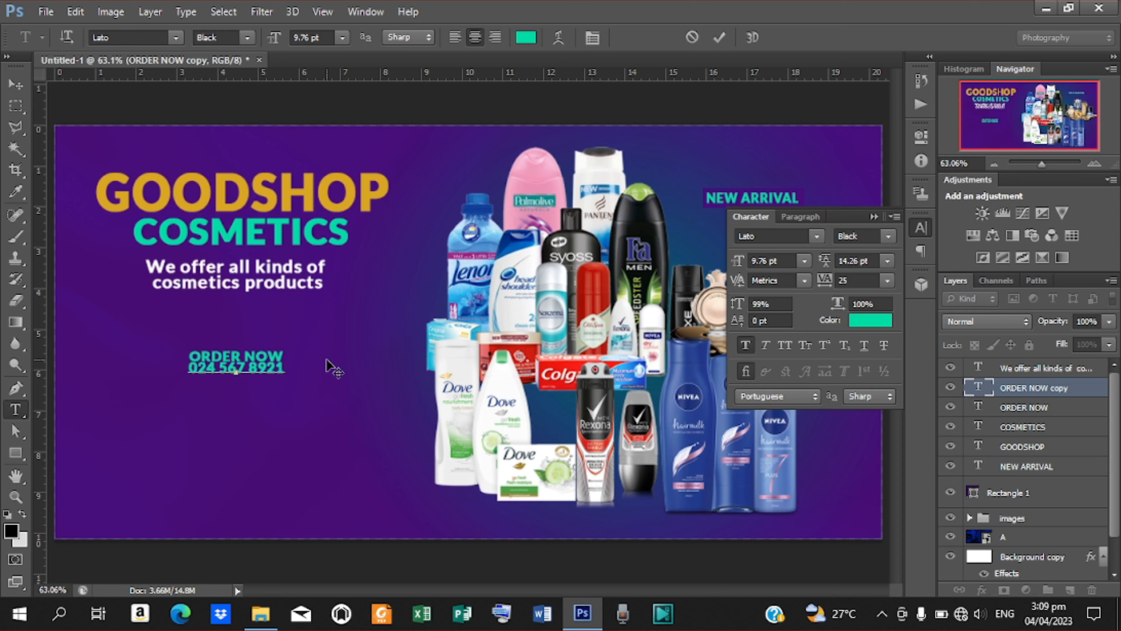
{"action": "left_click", "coordinate": [719, 39]}
{"action": "left_click", "coordinate": [870, 320]}
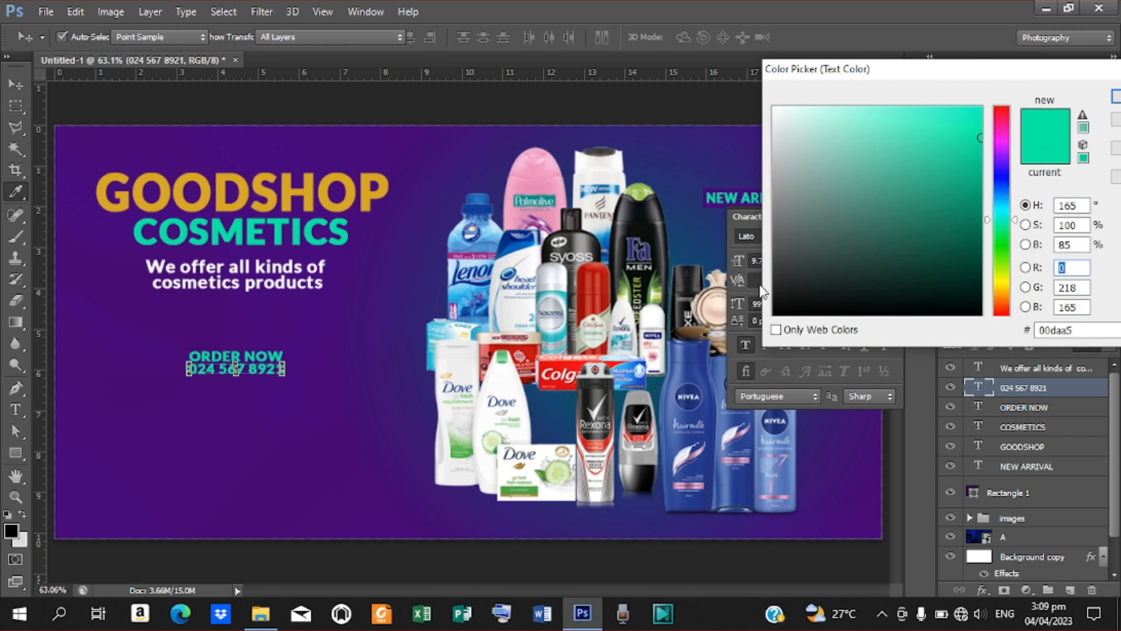
Make the phone number text pure white ffffff.
{"action": "left_click", "coordinate": [274, 267]}
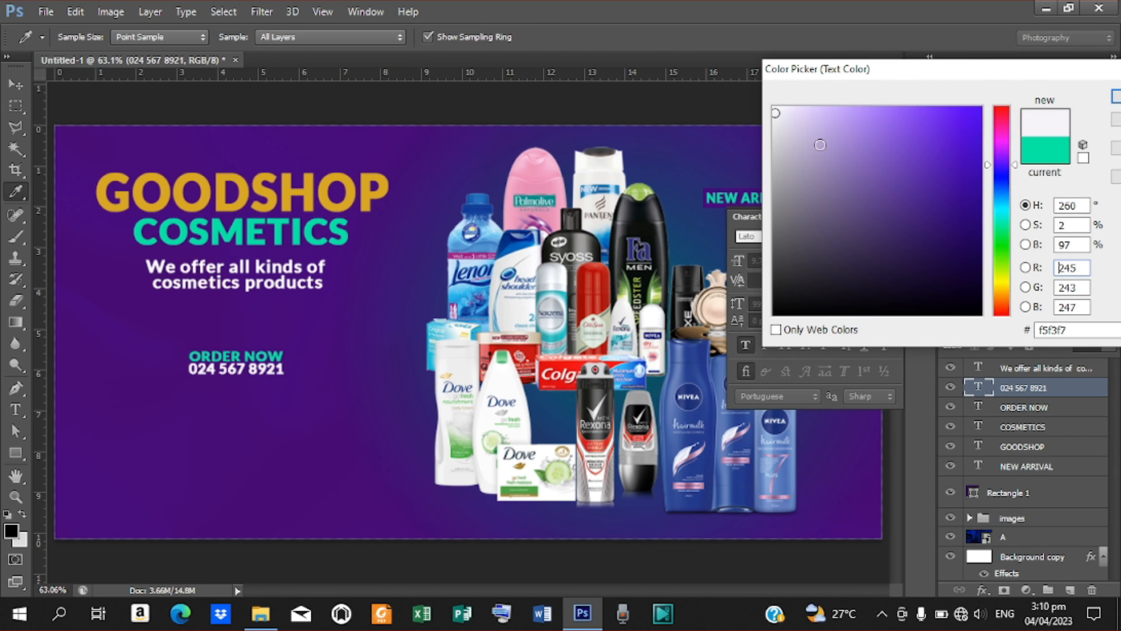
{"action": "left_click", "coordinate": [774, 108]}
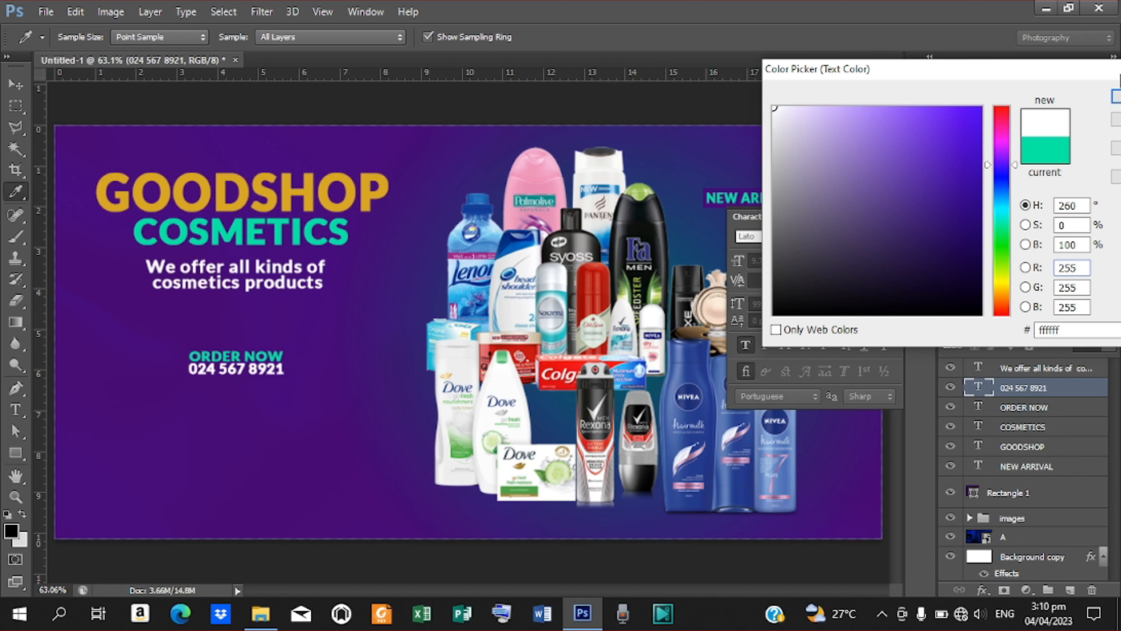
{"action": "left_click", "coordinate": [1118, 89]}
{"action": "left_click", "coordinate": [1118, 92]}
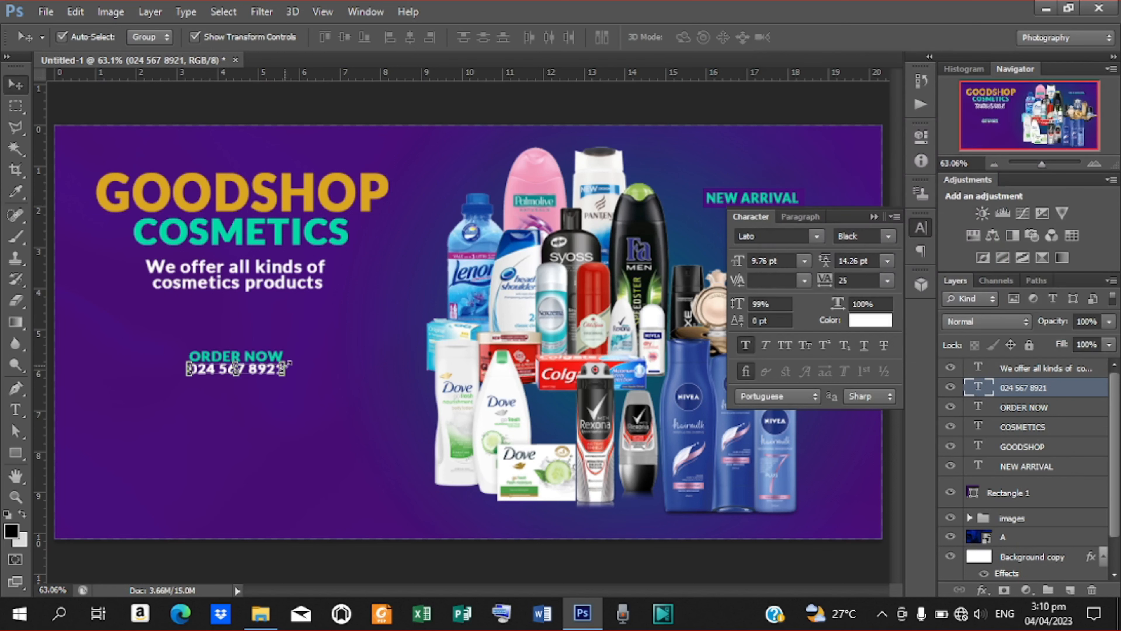
Duplicate ORDER NOW below the phone number and select the copy's text for rewording.
{"action": "left_click", "coordinate": [208, 356]}
{"action": "key", "text": "ctrl+j"}
{"action": "left_click_drag", "start_coordinate": [256, 357], "coordinate": [253, 400]}
{"action": "key", "text": "t"}
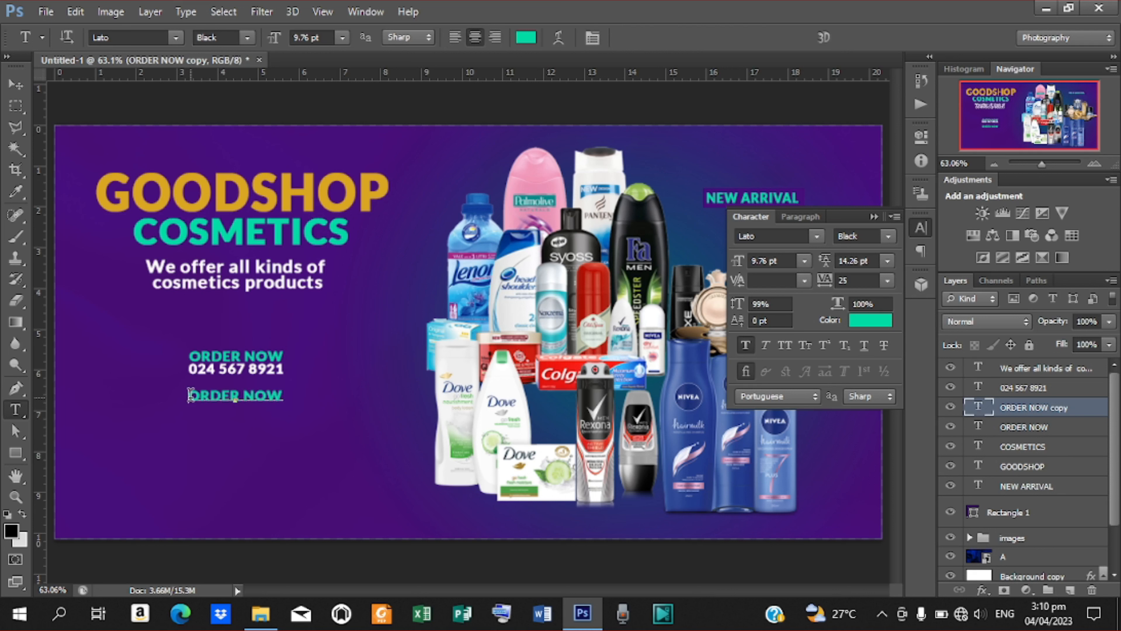
{"action": "left_click_drag", "start_coordinate": [188, 396], "coordinate": [373, 400]}
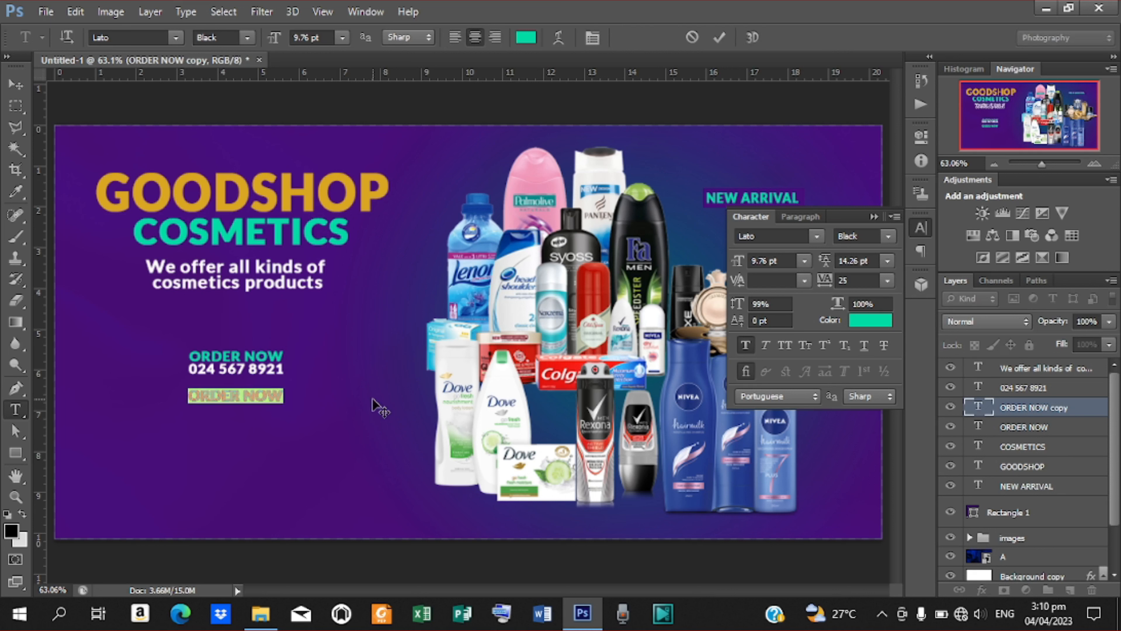
Retype the lower copy as KPANDO - VOLTA and nudge it slightly down.
{"action": "type", "text": "KP"}
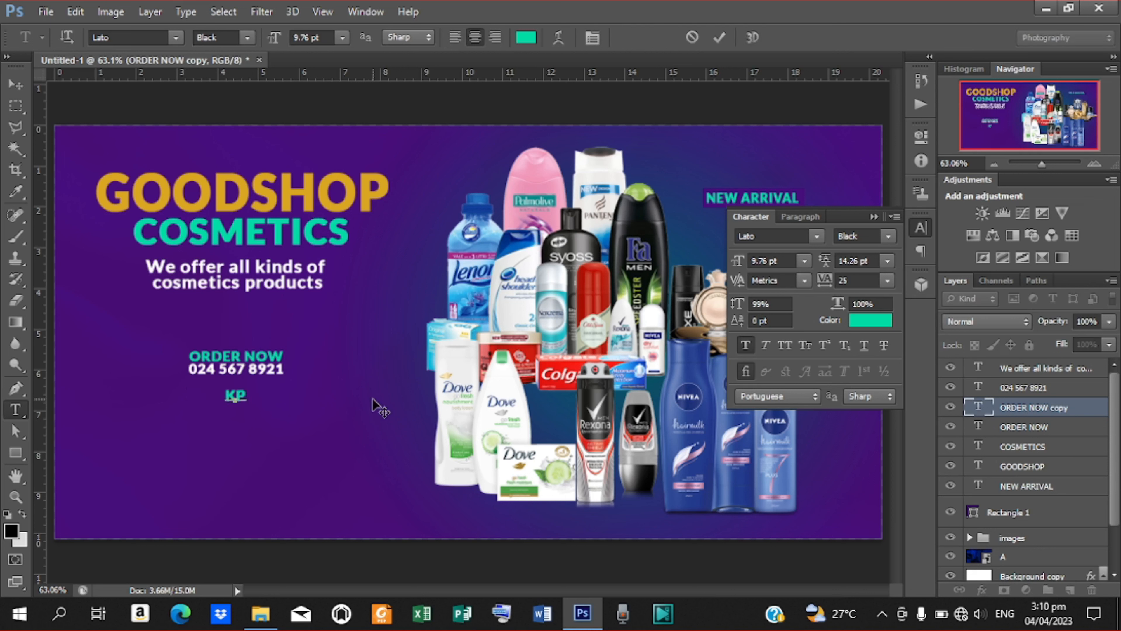
{"action": "type", "text": "ANDO -"}
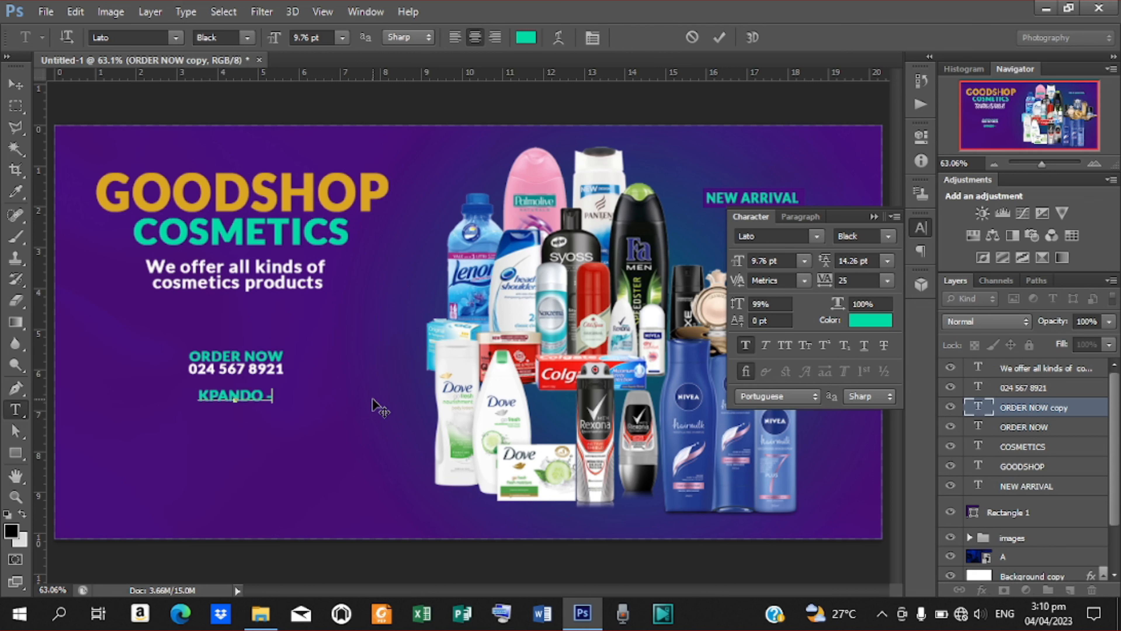
{"action": "type", "text": " VOLTA"}
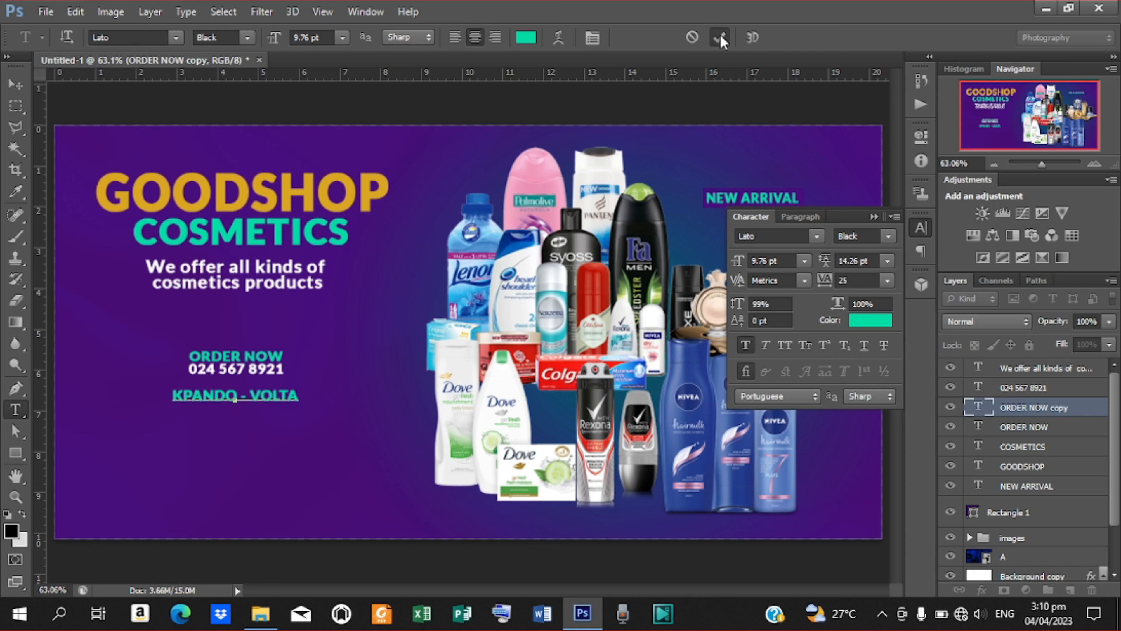
{"action": "left_click", "coordinate": [719, 37]}
{"action": "left_click", "coordinate": [15, 84]}
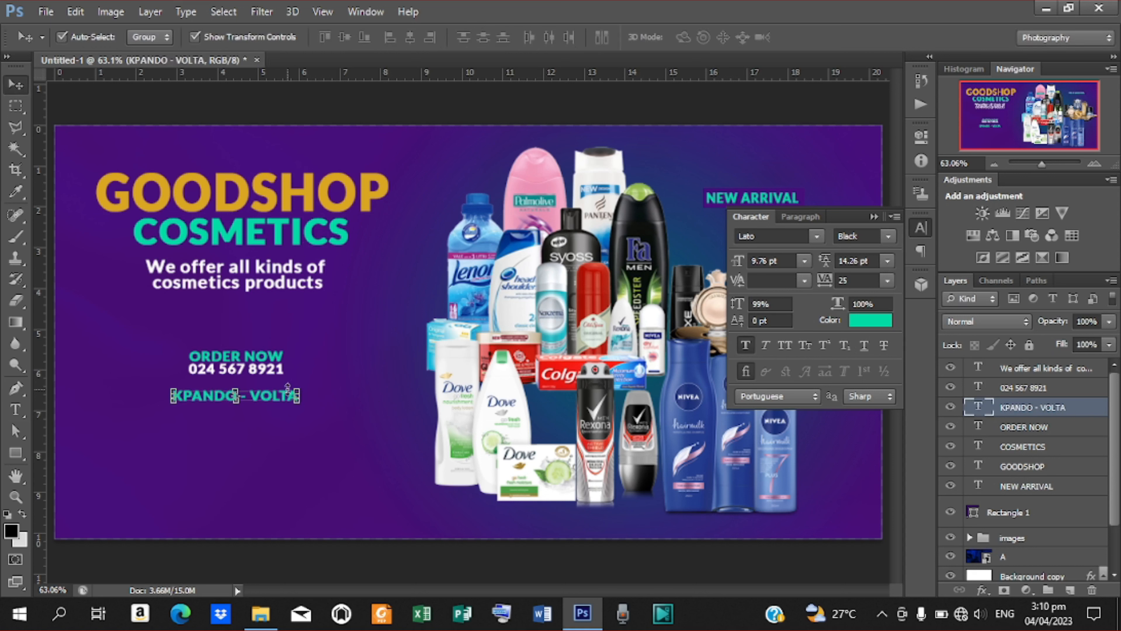
{"action": "key", "text": "Down"}
{"action": "key", "text": "Down"}
{"action": "key", "text": "Down"}
{"action": "key", "text": "Down"}
{"action": "key", "text": "Down"}
{"action": "key", "text": "Down"}
{"action": "key", "text": "Down"}
{"action": "key", "text": "Down"}
{"action": "key", "text": "Down"}
{"action": "key", "text": "Down"}
{"action": "key", "text": "Down"}
{"action": "key", "text": "Down"}
{"action": "key", "text": "Down"}
{"action": "key", "text": "Down"}
{"action": "key", "text": "Down"}
{"action": "key", "text": "Down"}
{"action": "key", "text": "Down"}
{"action": "key", "text": "Down"}
{"action": "key", "text": "Down"}
{"action": "key", "text": "Down"}
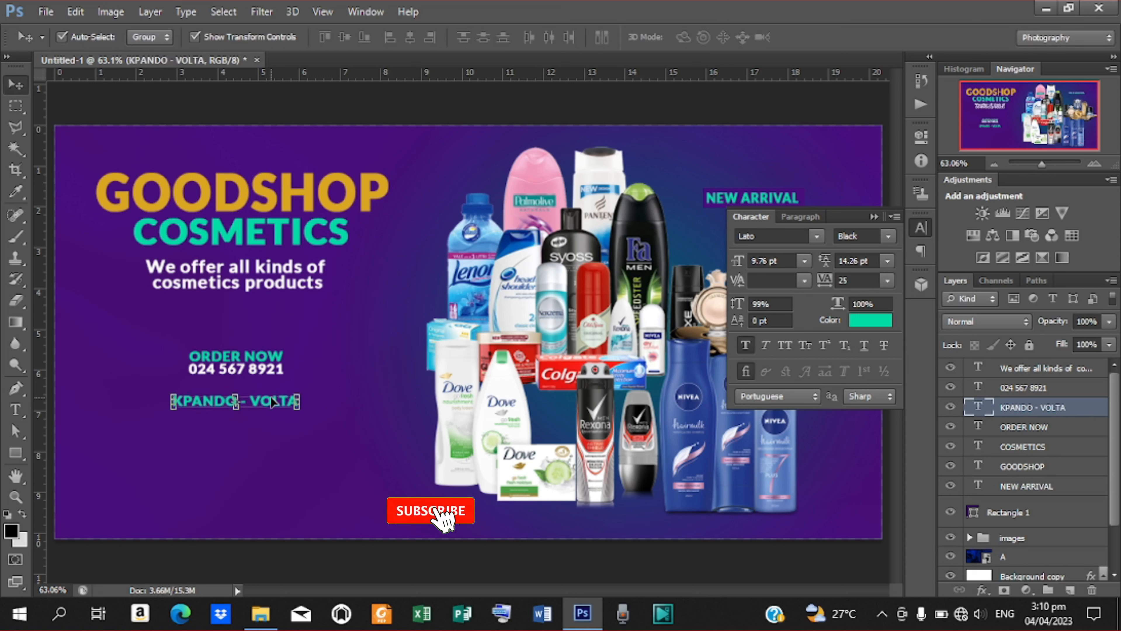
{"action": "key", "text": "Down"}
{"action": "key", "text": "Down"}
{"action": "key", "text": "Down"}
{"action": "key", "text": "Down"}
{"action": "key", "text": "Down"}
{"action": "key", "text": "Down"}
{"action": "key", "text": "Down"}
{"action": "key", "text": "Down"}
{"action": "key", "text": "Down"}
{"action": "key", "text": "Down"}
{"action": "key", "text": "Down"}
{"action": "key", "text": "Down"}
{"action": "key", "text": "Down"}
{"action": "key", "text": "Down"}
{"action": "key", "text": "Down"}
{"action": "key", "text": "Down"}
{"action": "key", "text": "Down"}
{"action": "key", "text": "Down"}
{"action": "key", "text": "Down"}
{"action": "key", "text": "Down"}
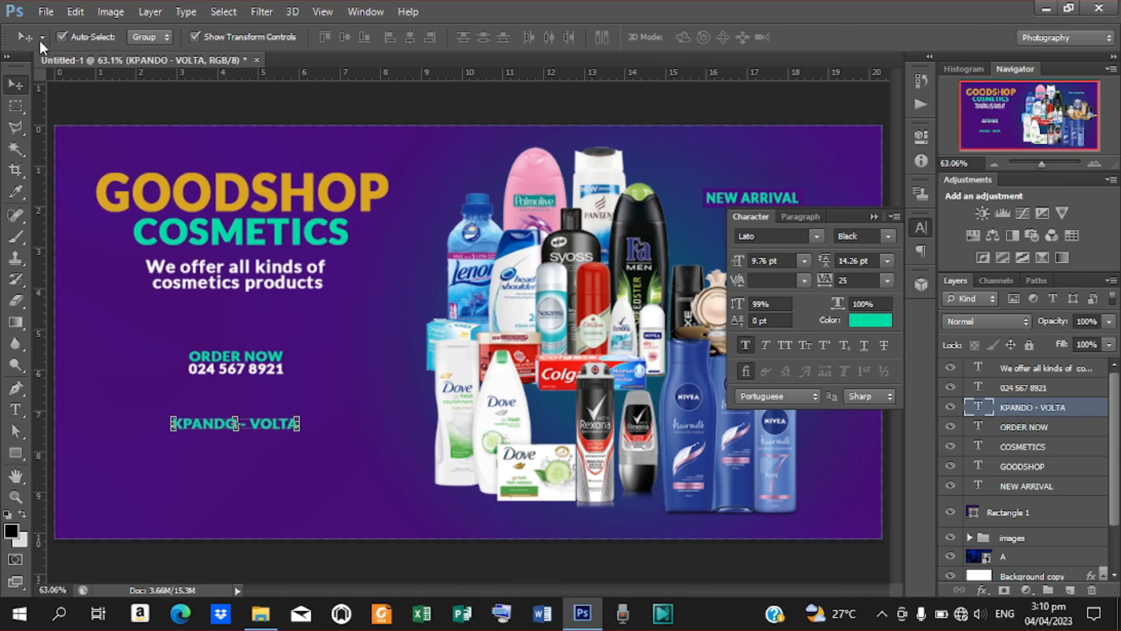
Place the location-black-png-10 pin image and scale it down.
{"action": "left_click", "coordinate": [44, 12]}
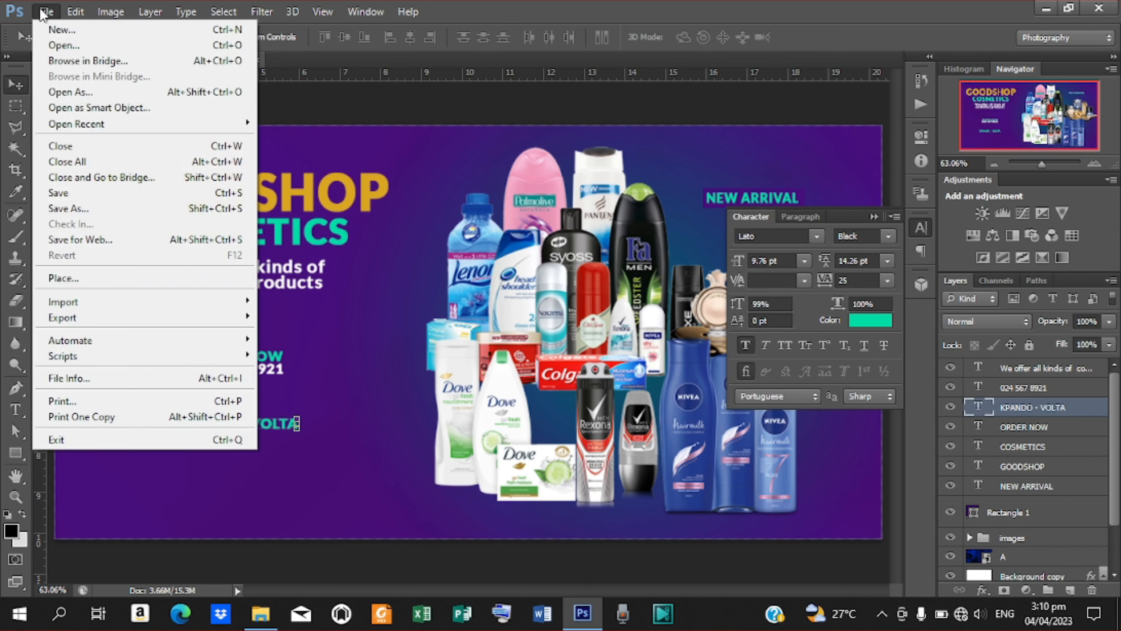
{"action": "left_click", "coordinate": [82, 279]}
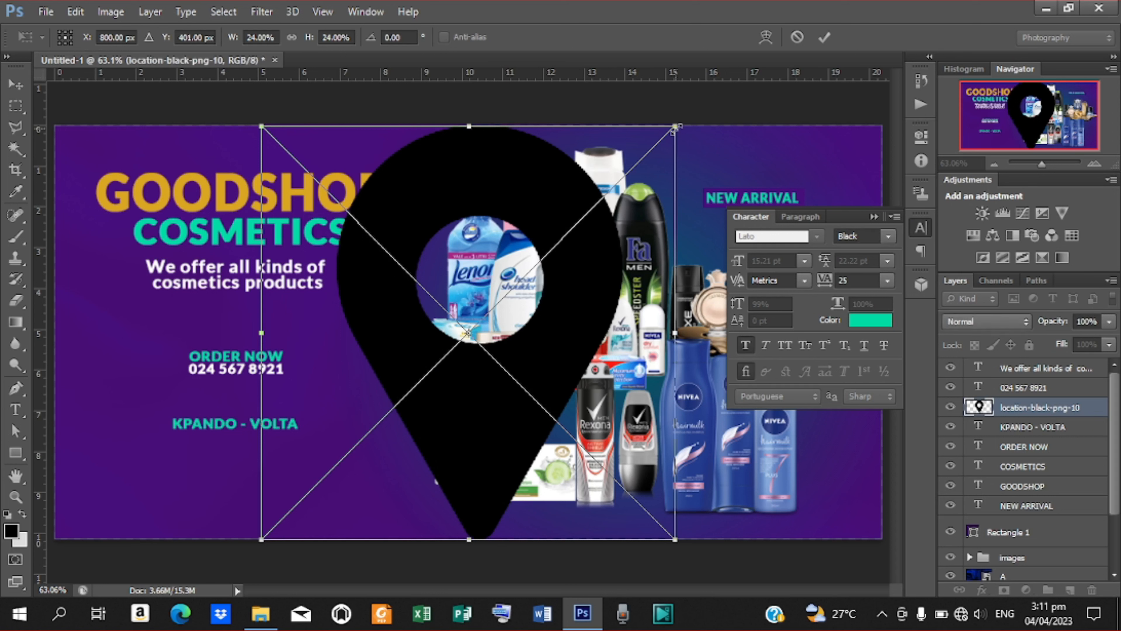
{"action": "left_click_drag", "start_coordinate": [676, 128], "coordinate": [360, 357]}
{"action": "key", "text": "Return"}
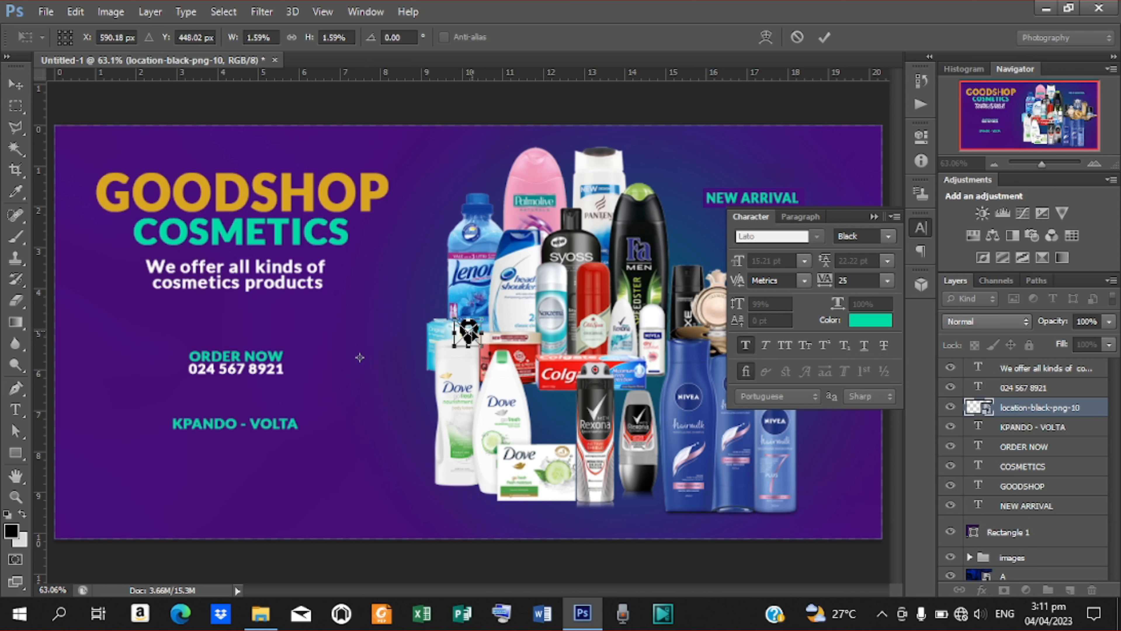
Position the pin just left of KPANDO - VOLTA and bring up its fill colour picker.
{"action": "left_click_drag", "start_coordinate": [468, 332], "coordinate": [165, 422]}
{"action": "key", "text": "Left"}
{"action": "key", "text": "Left"}
{"action": "key", "text": "Left"}
{"action": "key", "text": "Left"}
{"action": "key", "text": "Left"}
{"action": "key", "text": "Return"}
{"action": "left_click", "coordinate": [15, 452]}
{"action": "left_click", "coordinate": [149, 37]}
{"action": "left_click", "coordinate": [227, 69]}
Set the pin's fill colour to teal 00daa5.
{"action": "left_click_drag", "start_coordinate": [1077, 331], "coordinate": [957, 343]}
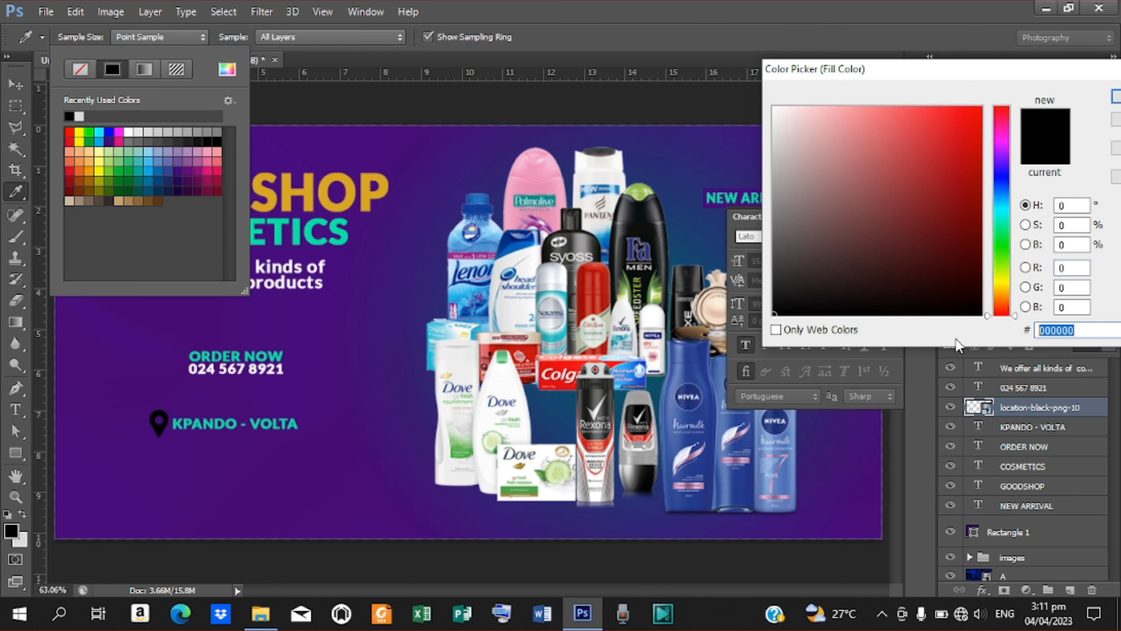
{"action": "type", "text": "D"}
{"action": "key", "text": "BackSpace"}
{"action": "type", "text": "daa5"}
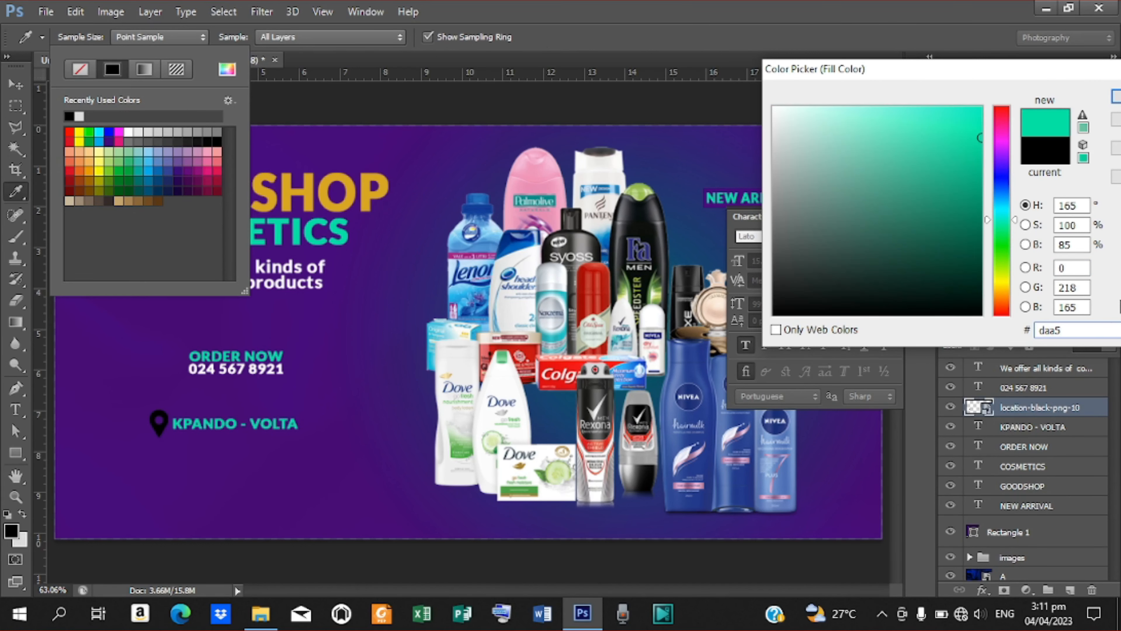
{"action": "left_click", "coordinate": [1116, 96]}
Add a teal Color Overlay to the pin layer via Blending Options.
{"action": "right_click", "coordinate": [1026, 407]}
{"action": "left_click", "coordinate": [719, 86]}
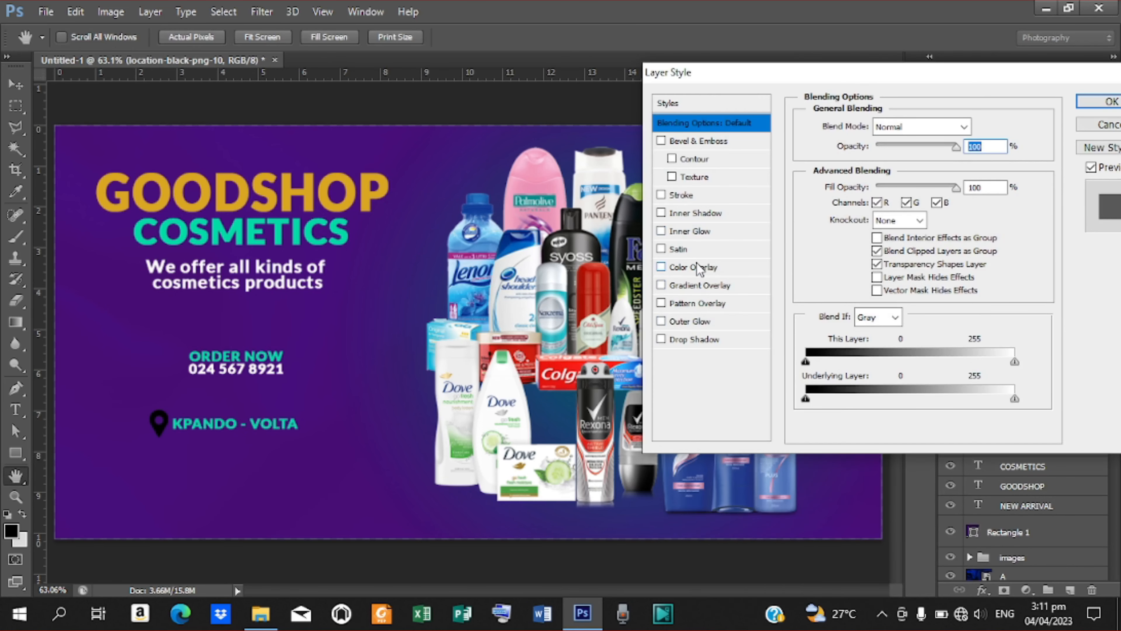
{"action": "left_click", "coordinate": [700, 267]}
{"action": "left_click", "coordinate": [969, 133]}
{"action": "left_click", "coordinate": [241, 232]}
{"action": "left_click", "coordinate": [1116, 97]}
{"action": "left_click", "coordinate": [1110, 102]}
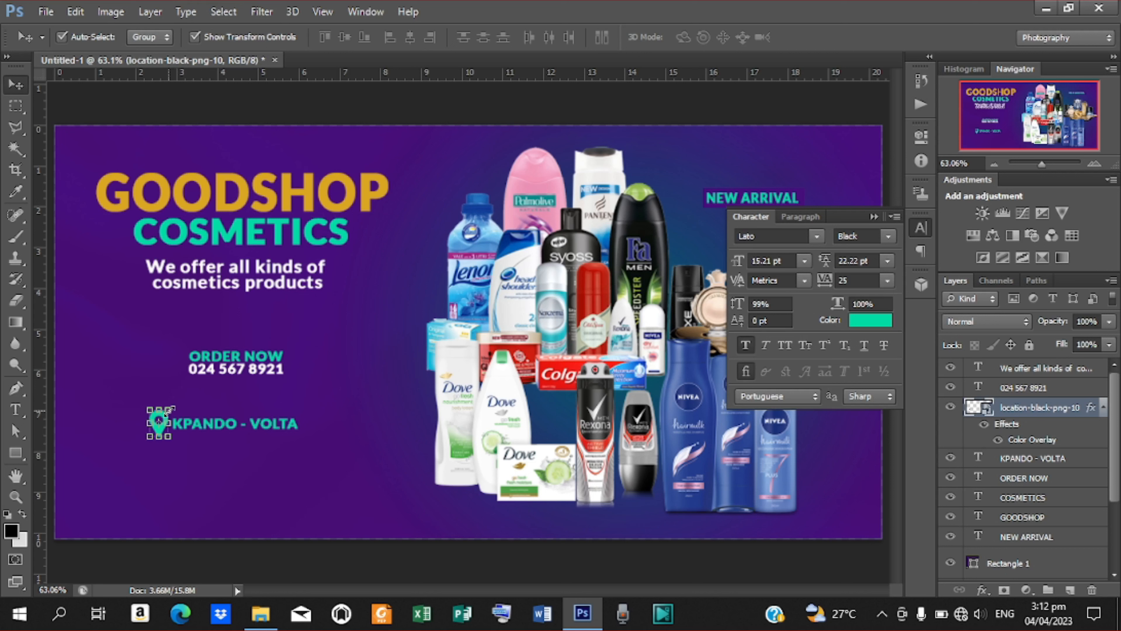
Shrink the location pin icon slightly further.
{"action": "left_click", "coordinate": [167, 410]}
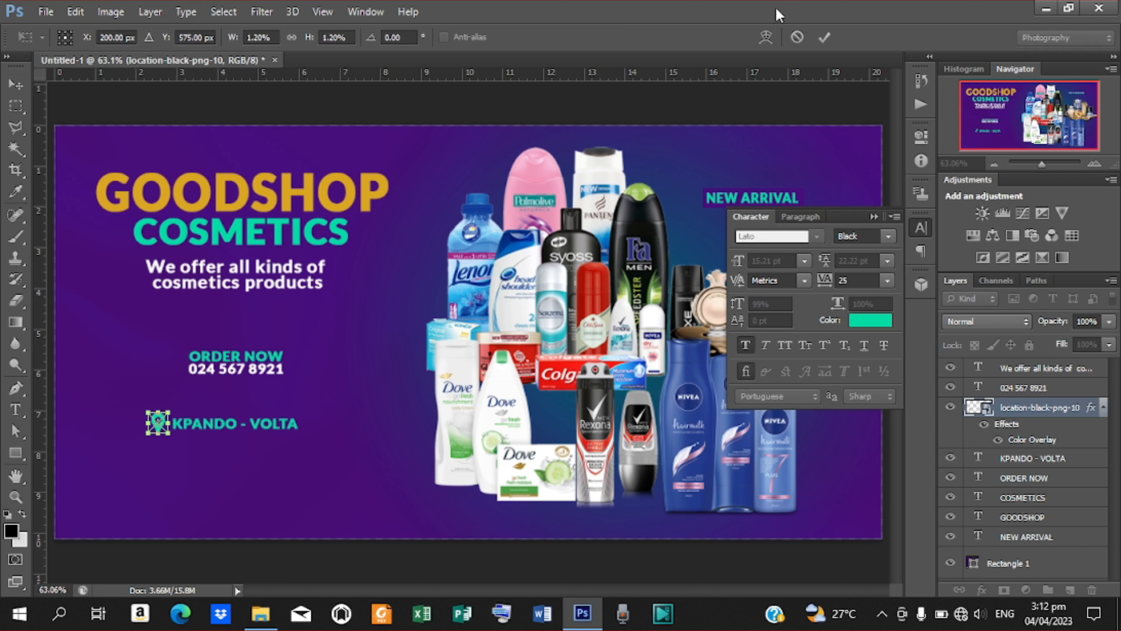
{"action": "left_click", "coordinate": [822, 36]}
{"action": "left_click", "coordinate": [45, 11]}
Place image 12, the orange cream jar, scale it down and move it onto the product pile.
{"action": "left_click", "coordinate": [98, 279]}
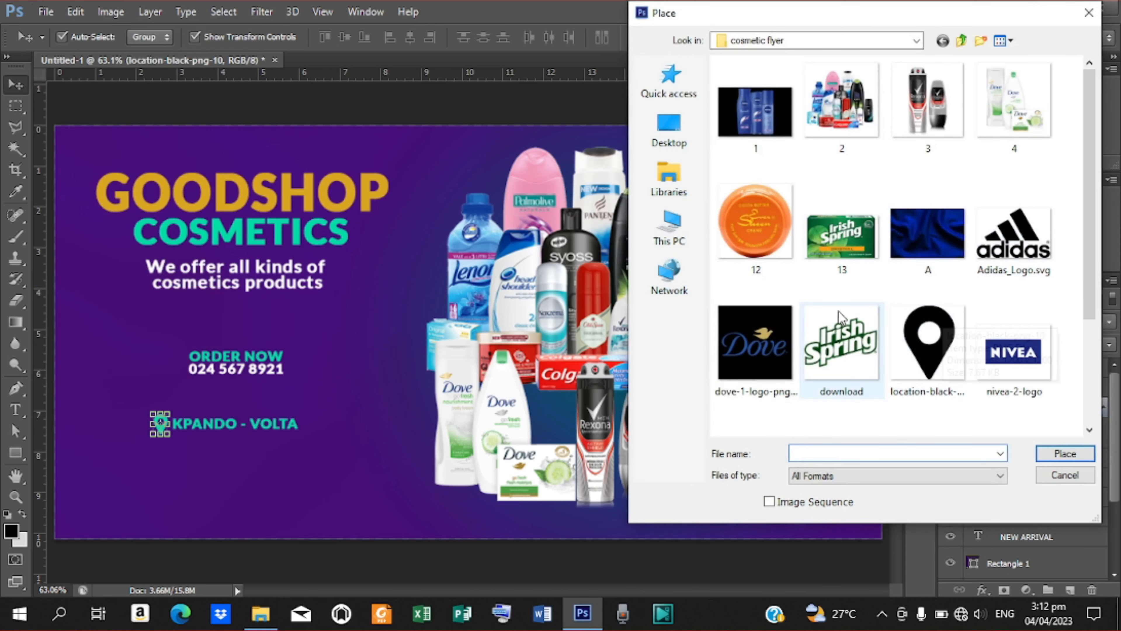
{"action": "left_click", "coordinate": [769, 230]}
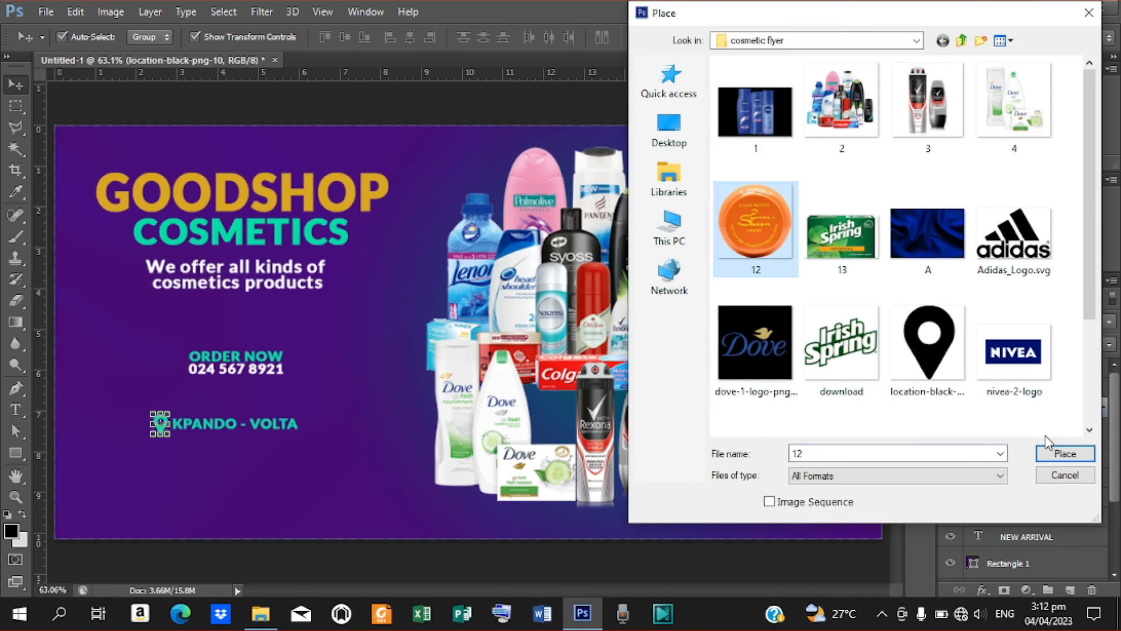
{"action": "left_click", "coordinate": [1052, 453]}
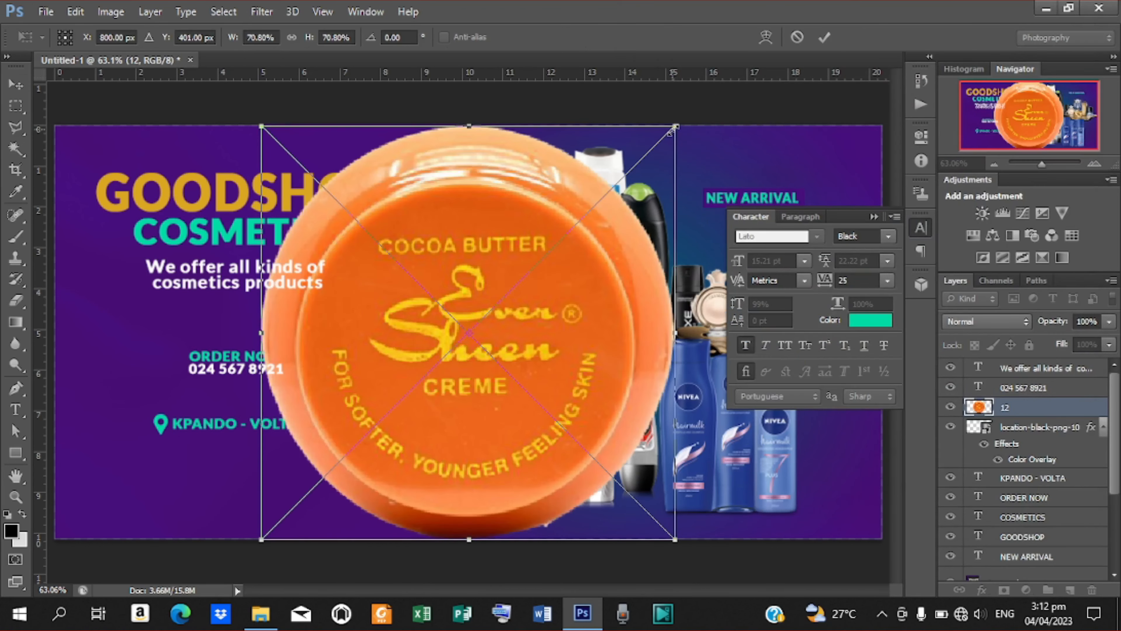
{"action": "left_click_drag", "start_coordinate": [670, 132], "coordinate": [532, 268]}
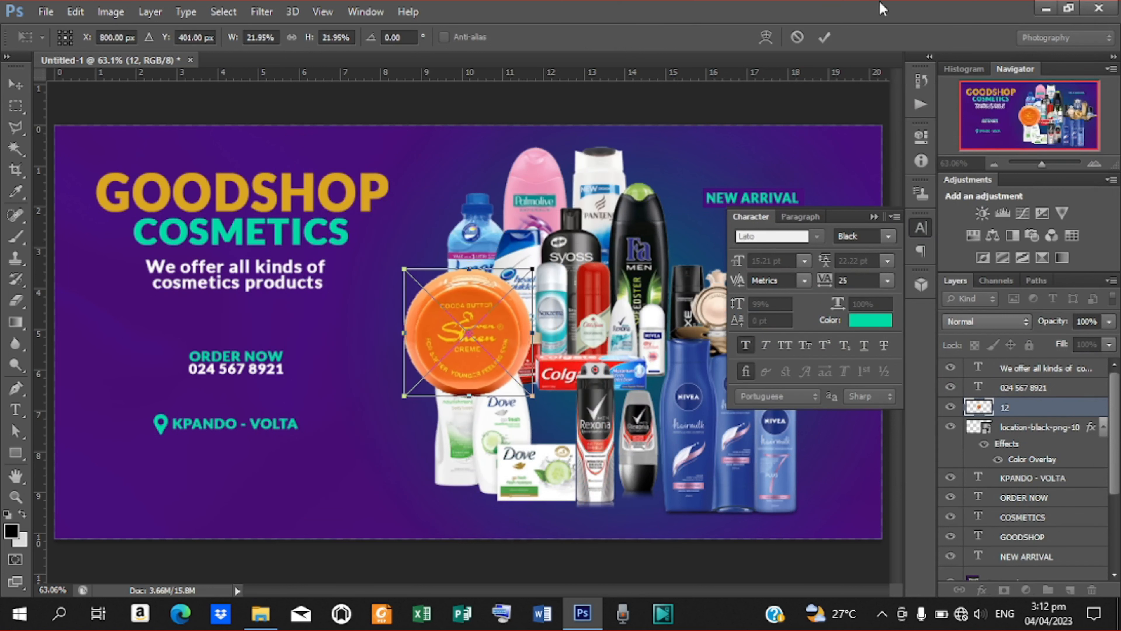
{"action": "left_click", "coordinate": [824, 37]}
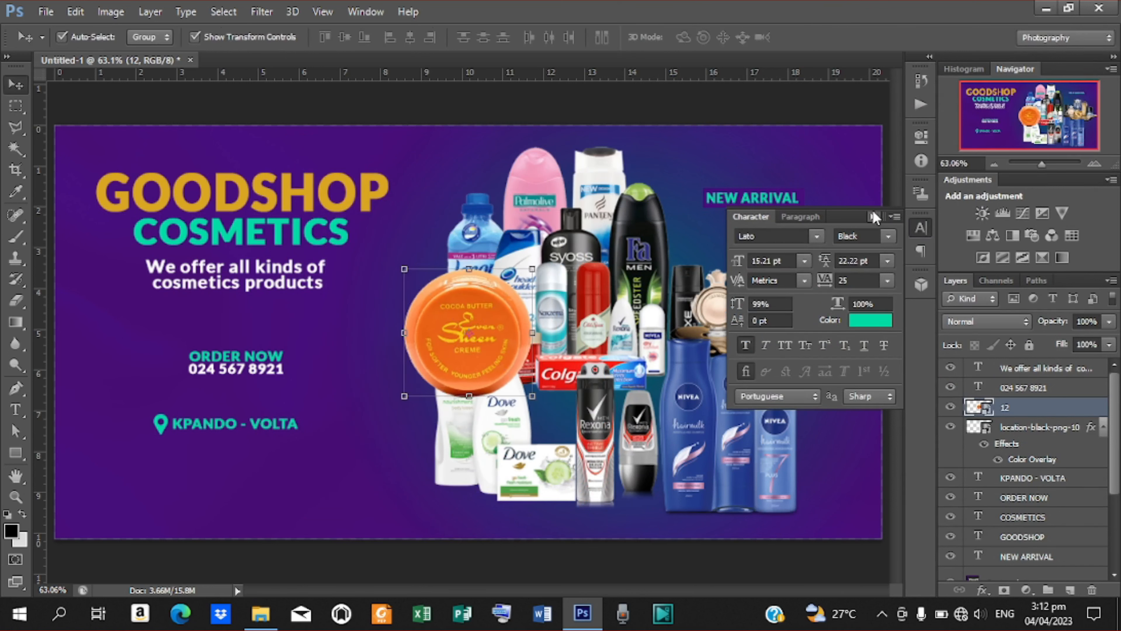
{"action": "left_click", "coordinate": [874, 217]}
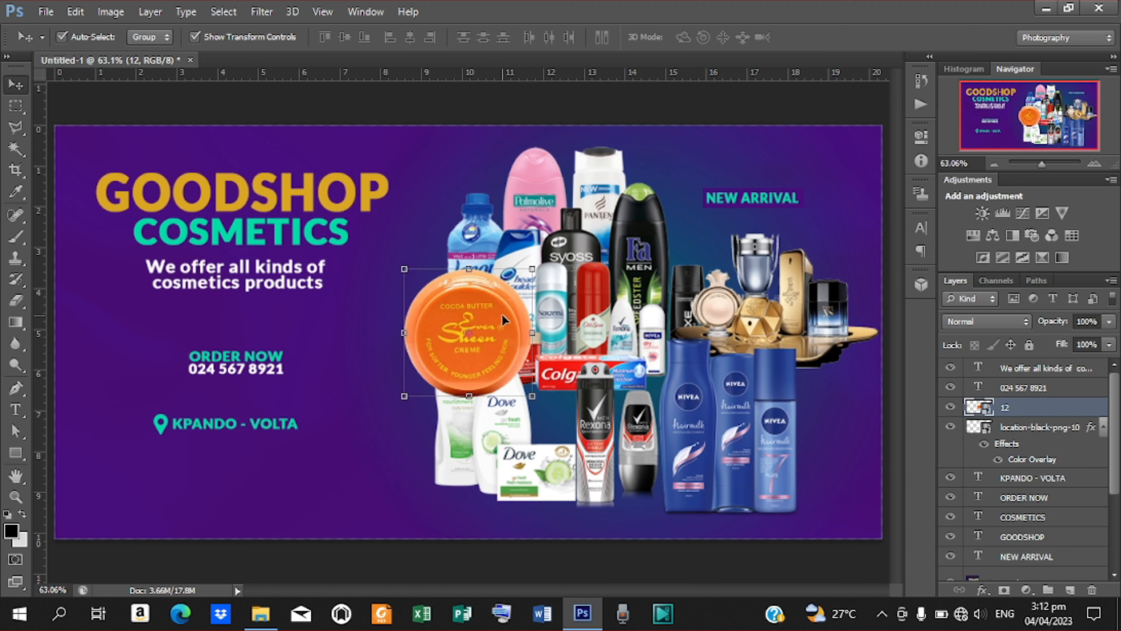
{"action": "left_click_drag", "start_coordinate": [504, 311], "coordinate": [703, 464]}
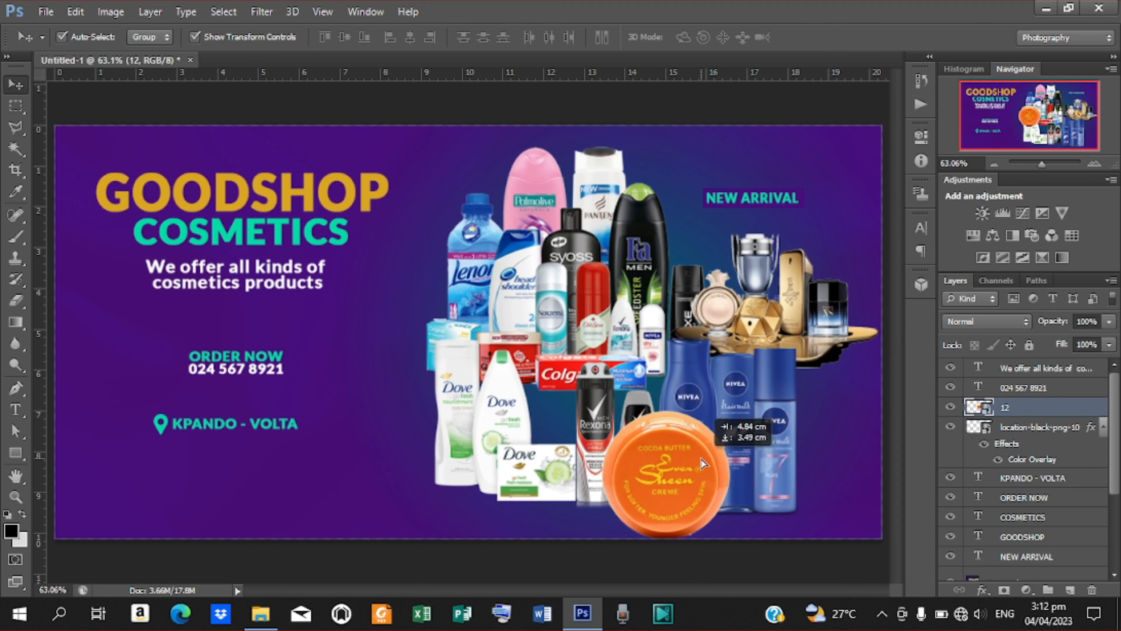
Scale the orange jar to 14.07% and nudge it down-left below the Nivea bottles.
{"action": "key", "text": "ctrl+t"}
{"action": "left_click_drag", "start_coordinate": [729, 412], "coordinate": [706, 435]}
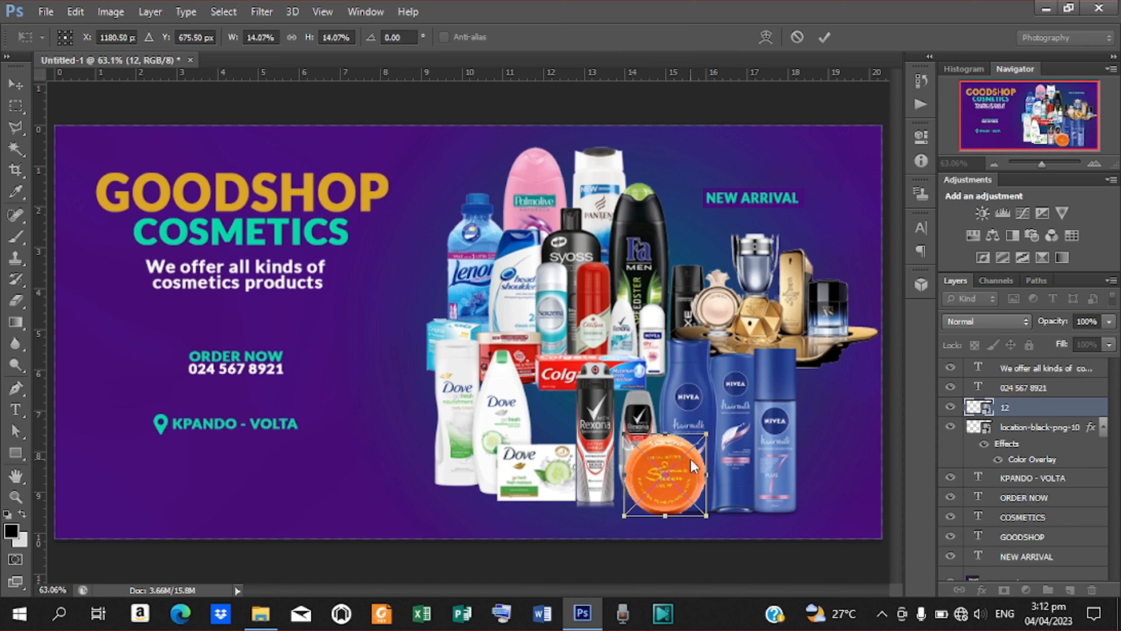
{"action": "key", "text": "alt+space"}
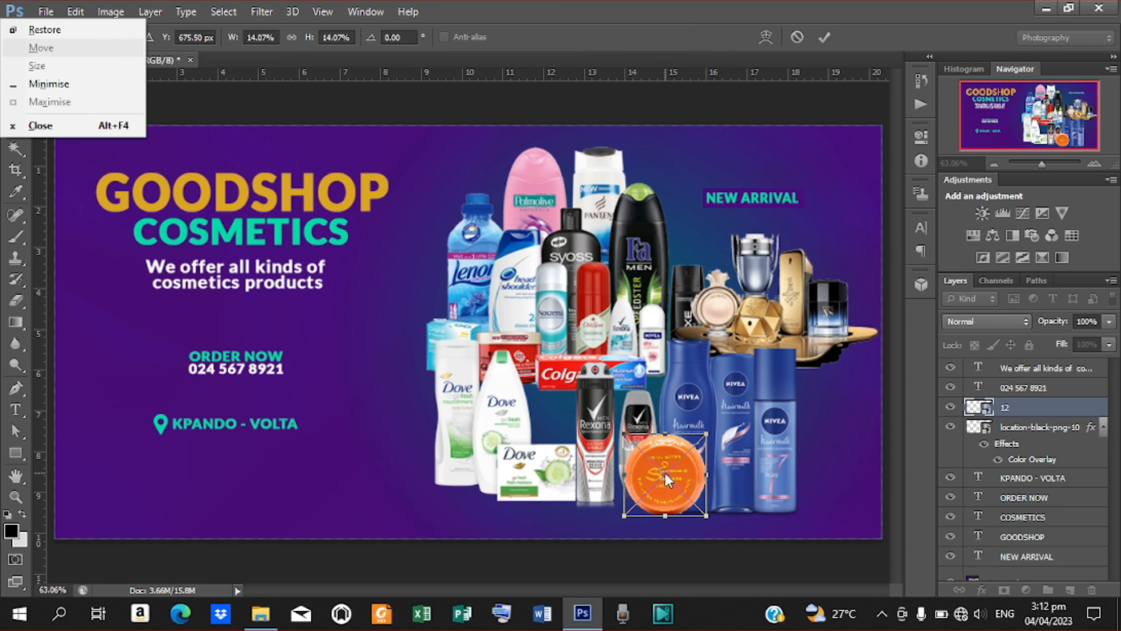
{"action": "key", "text": "Escape"}
{"action": "key", "text": "Return"}
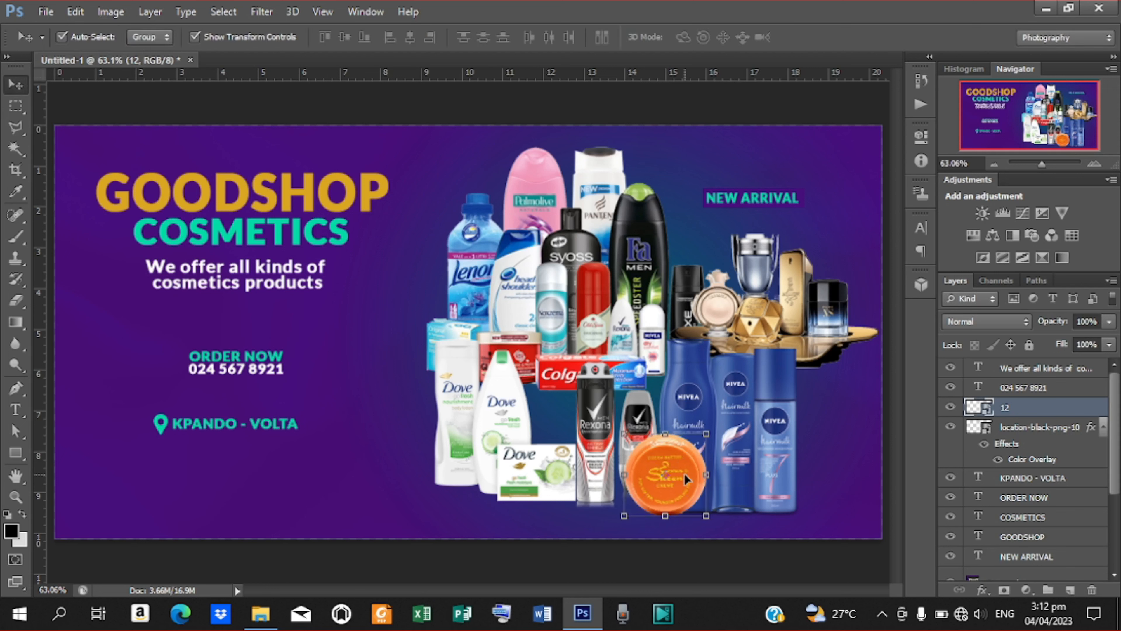
{"action": "key", "text": "Down"}
{"action": "key", "text": "Down"}
{"action": "key", "text": "Down"}
{"action": "key", "text": "Down"}
{"action": "key", "text": "Down"}
{"action": "key", "text": "Down"}
{"action": "key", "text": "Down"}
{"action": "key", "text": "Down"}
{"action": "key", "text": "Down"}
{"action": "key", "text": "Down"}
{"action": "key", "text": "Left"}
{"action": "key", "text": "Left"}
{"action": "key", "text": "Left"}
{"action": "key", "text": "Left"}
{"action": "key", "text": "Left"}
{"action": "key", "text": "Left"}
{"action": "key", "text": "Left"}
{"action": "key", "text": "Left"}
{"action": "key", "text": "Left"}
{"action": "key", "text": "Left"}
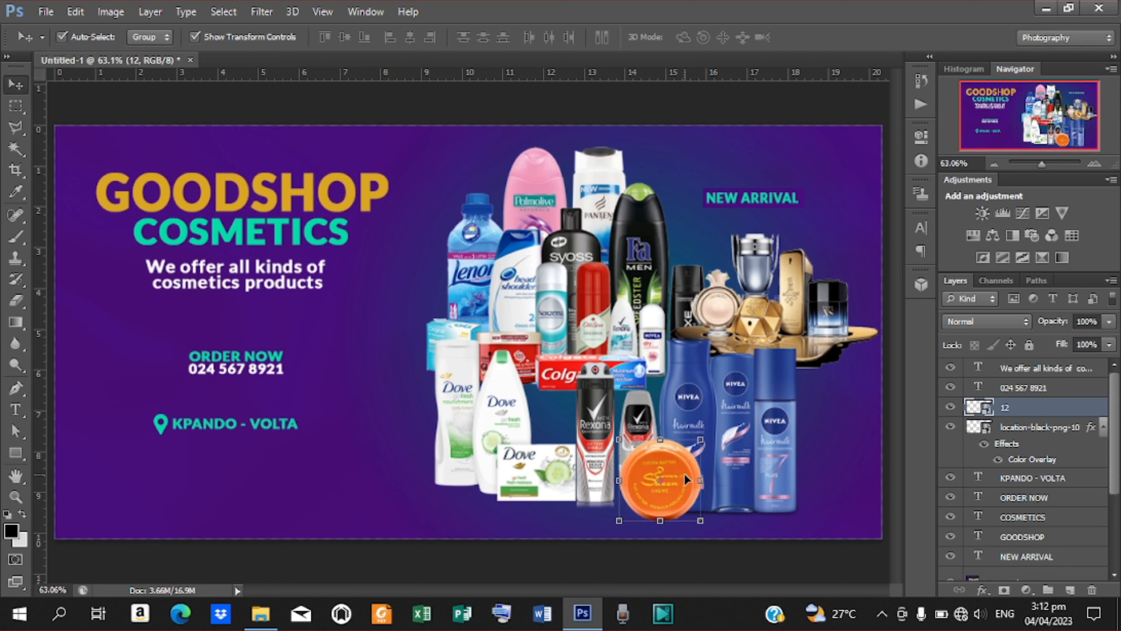
{"action": "key", "text": "Left"}
{"action": "key", "text": "Left"}
{"action": "key", "text": "Left"}
{"action": "key", "text": "Left"}
{"action": "key", "text": "Left"}
{"action": "key", "text": "Left"}
{"action": "key", "text": "Left"}
{"action": "key", "text": "Left"}
{"action": "key", "text": "Left"}
{"action": "key", "text": "Left"}
{"action": "key", "text": "Left"}
{"action": "key", "text": "Left"}
{"action": "key", "text": "Left"}
{"action": "key", "text": "Left"}
{"action": "key", "text": "Left"}
{"action": "key", "text": "Down"}
{"action": "key", "text": "Down"}
{"action": "key", "text": "Down"}
{"action": "key", "text": "Down"}
{"action": "key", "text": "Down"}
{"action": "key", "text": "Down"}
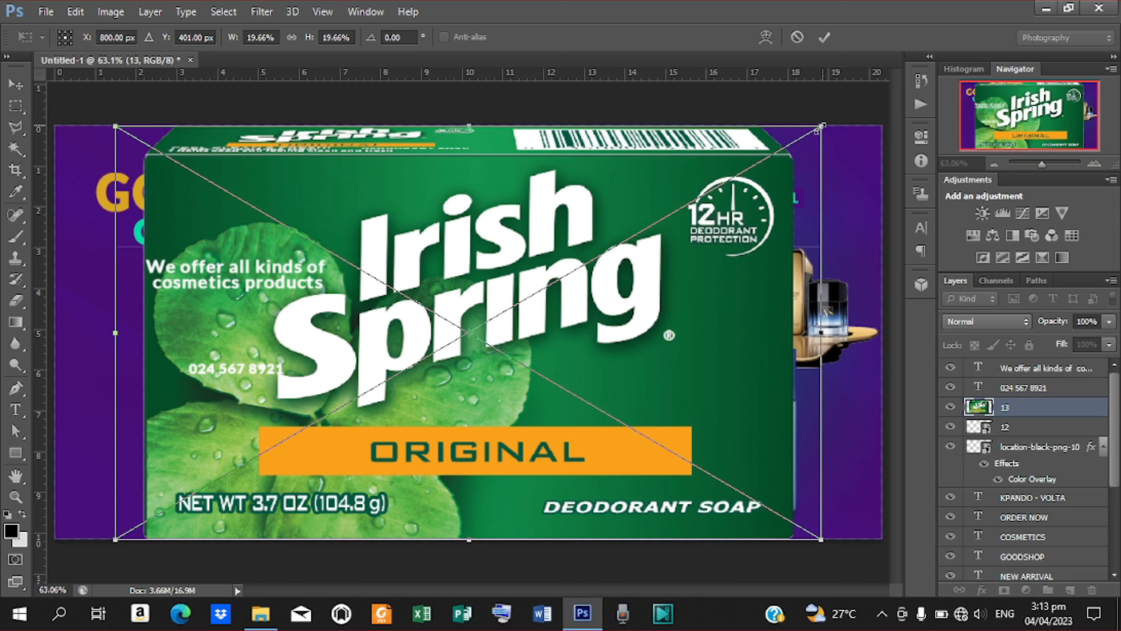
Scale the Irish Spring box to 4% and nudge it right and up beside the orange jar.
{"action": "left_click_drag", "start_coordinate": [821, 128], "coordinate": [804, 469]}
{"action": "key", "text": "Right"}
{"action": "key", "text": "Right"}
{"action": "key", "text": "Right"}
{"action": "key", "text": "Right"}
{"action": "key", "text": "Right"}
{"action": "key", "text": "Right"}
{"action": "key", "text": "Right"}
{"action": "key", "text": "Right"}
{"action": "key", "text": "Right"}
{"action": "key", "text": "Right"}
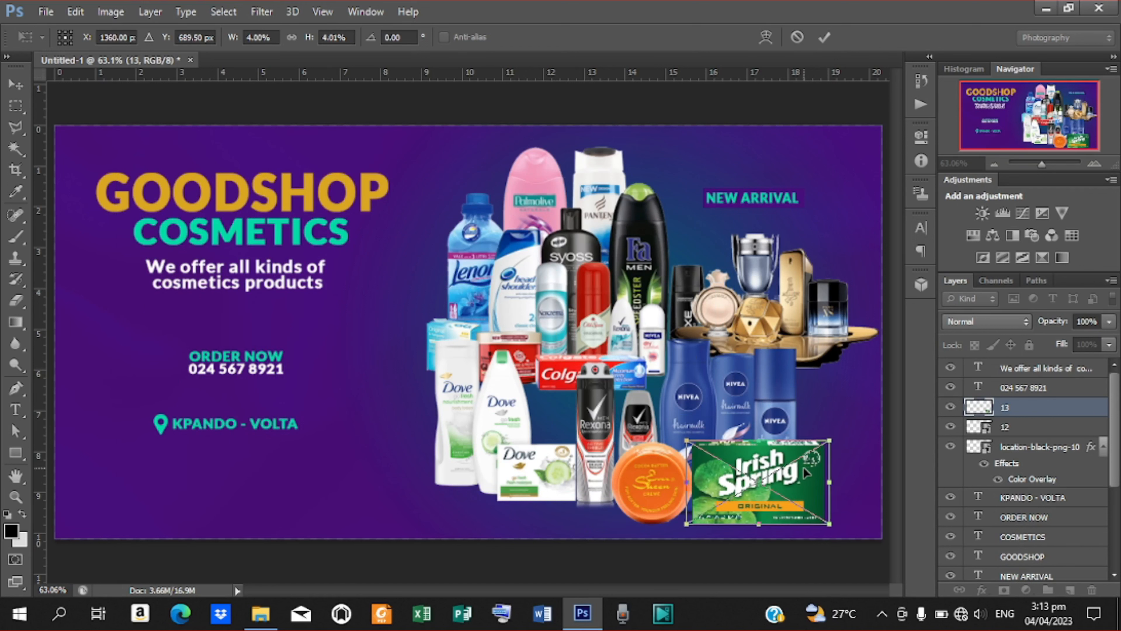
{"action": "key", "text": "Right"}
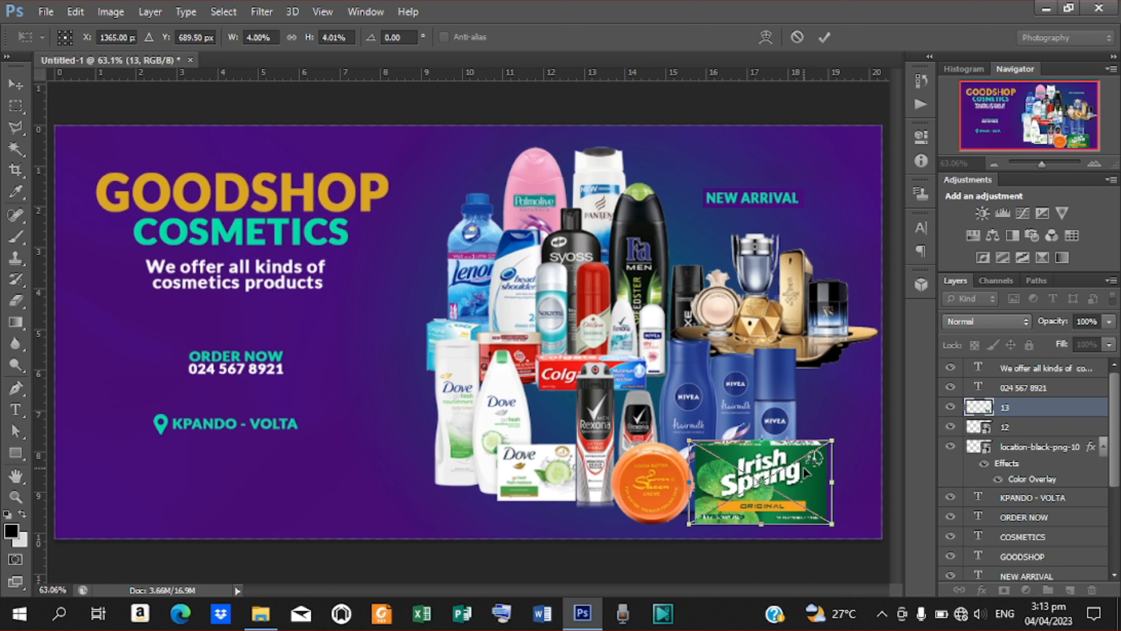
{"action": "key", "text": "Up"}
{"action": "key", "text": "Up"}
{"action": "key", "text": "Up"}
{"action": "key", "text": "Up"}
{"action": "key", "text": "Up"}
{"action": "key", "text": "Up"}
{"action": "key", "text": "Up"}
{"action": "key", "text": "Up"}
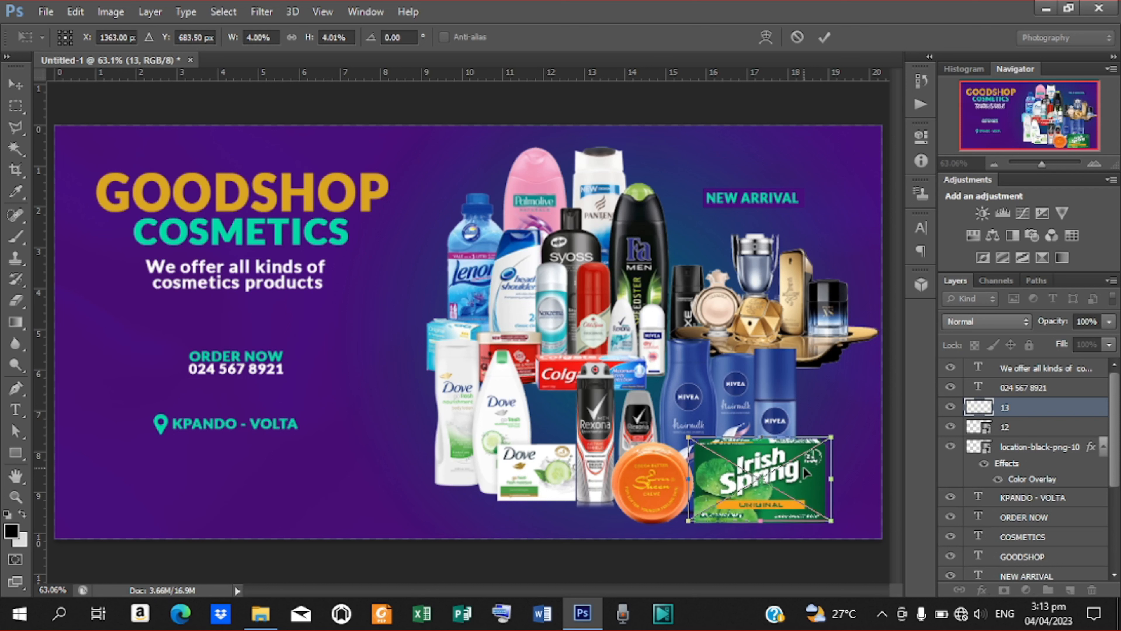
{"action": "key", "text": "Up"}
{"action": "key", "text": "Up"}
{"action": "key", "text": "Up"}
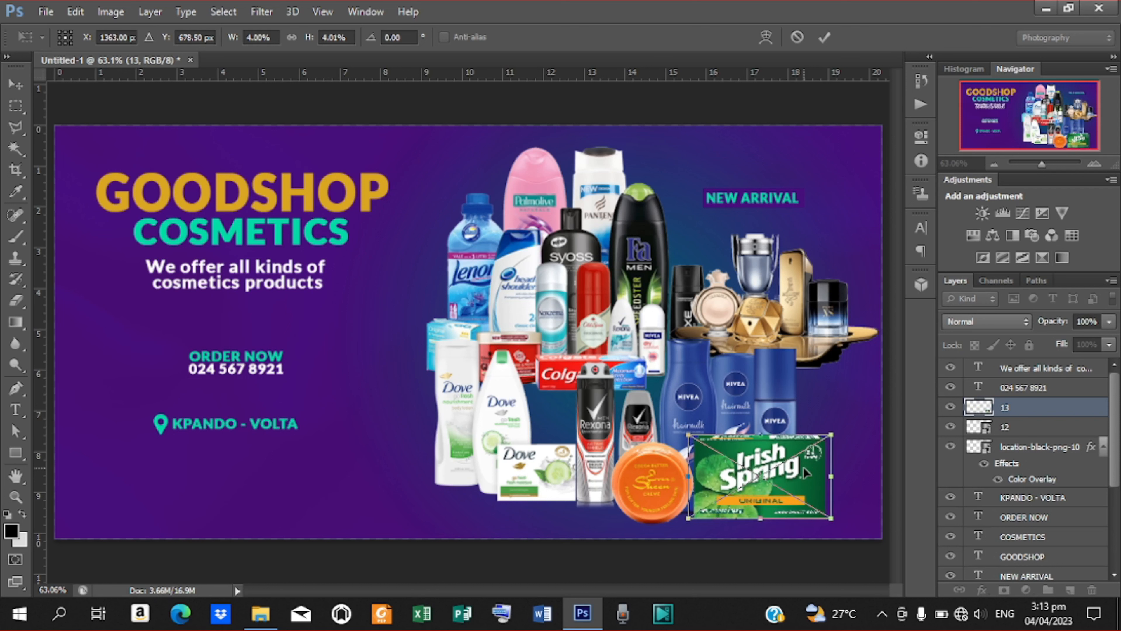
{"action": "key", "text": "Up"}
{"action": "key", "text": "Up"}
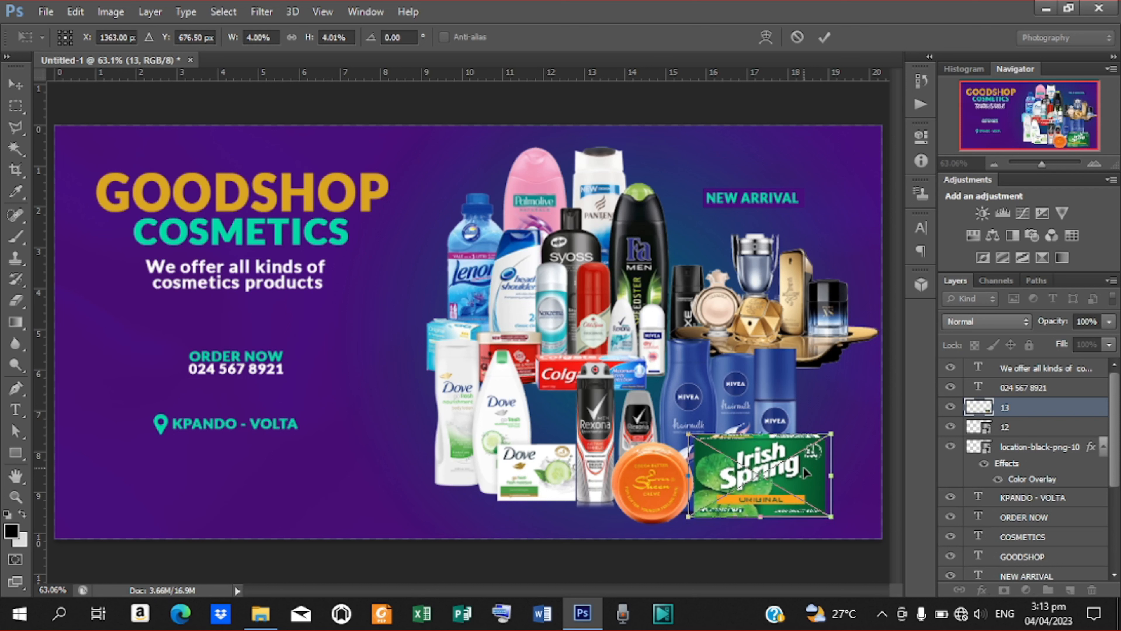
{"action": "left_click", "coordinate": [824, 38]}
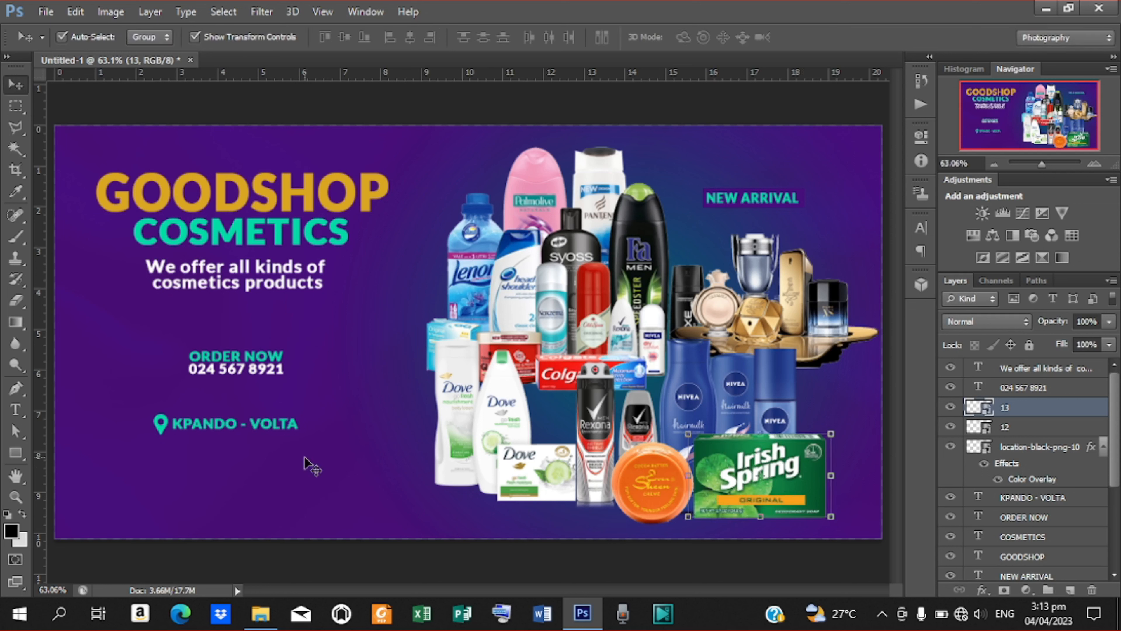
Draw a teal bar along the bottom-left, duplicate it slightly lower and recolour the copy white (ffffff).
{"action": "left_click", "coordinate": [21, 457]}
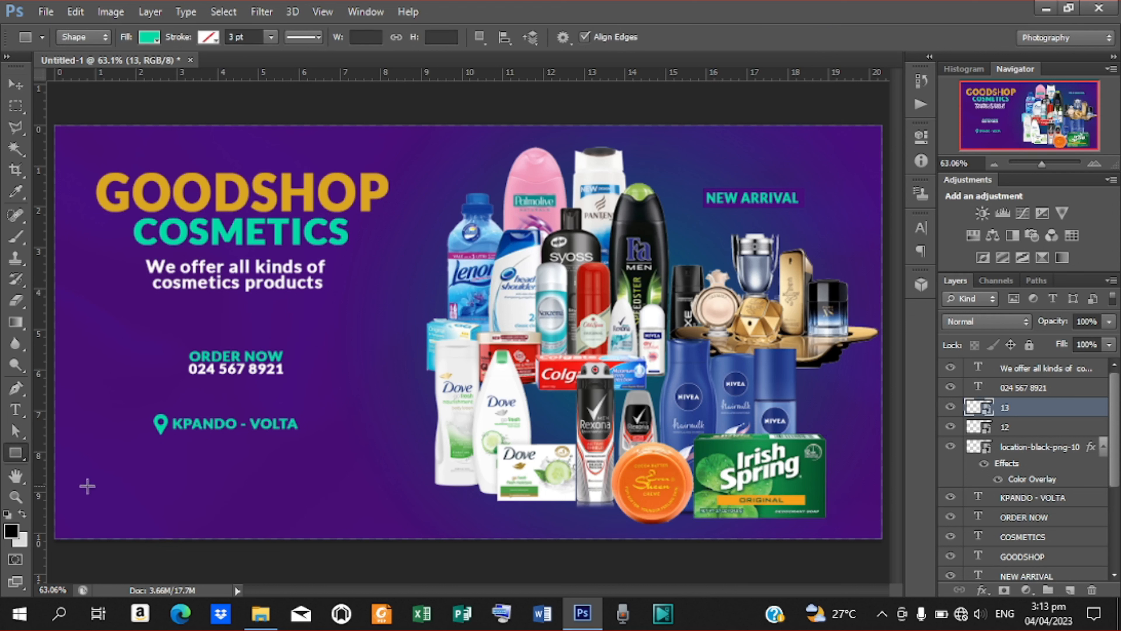
{"action": "left_click_drag", "start_coordinate": [71, 482], "coordinate": [413, 528]}
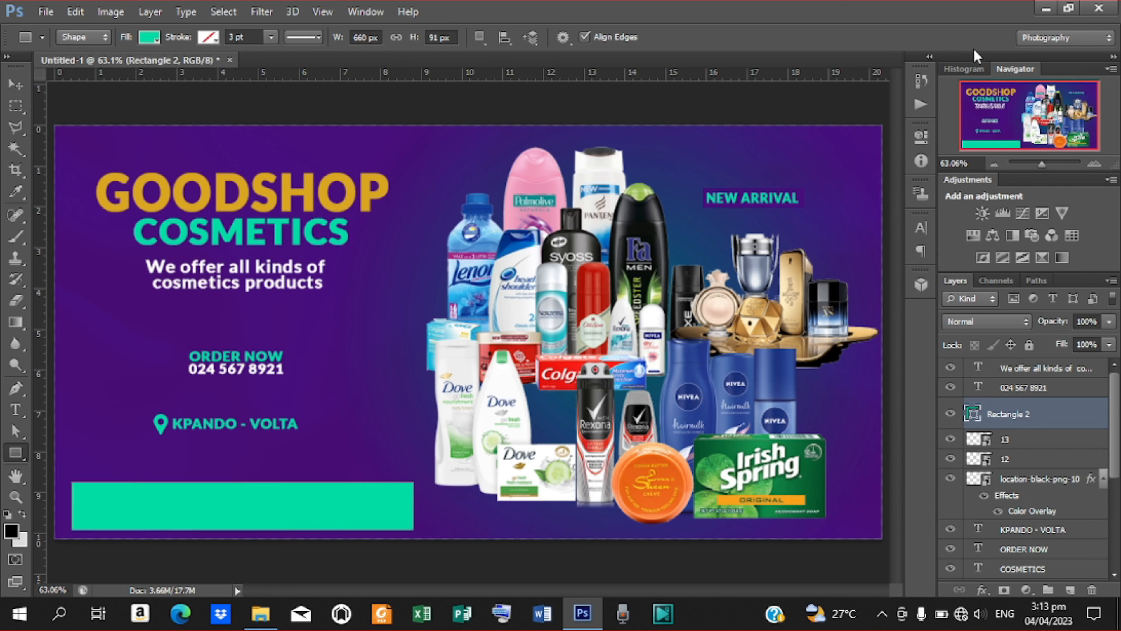
{"action": "left_click", "coordinate": [15, 85]}
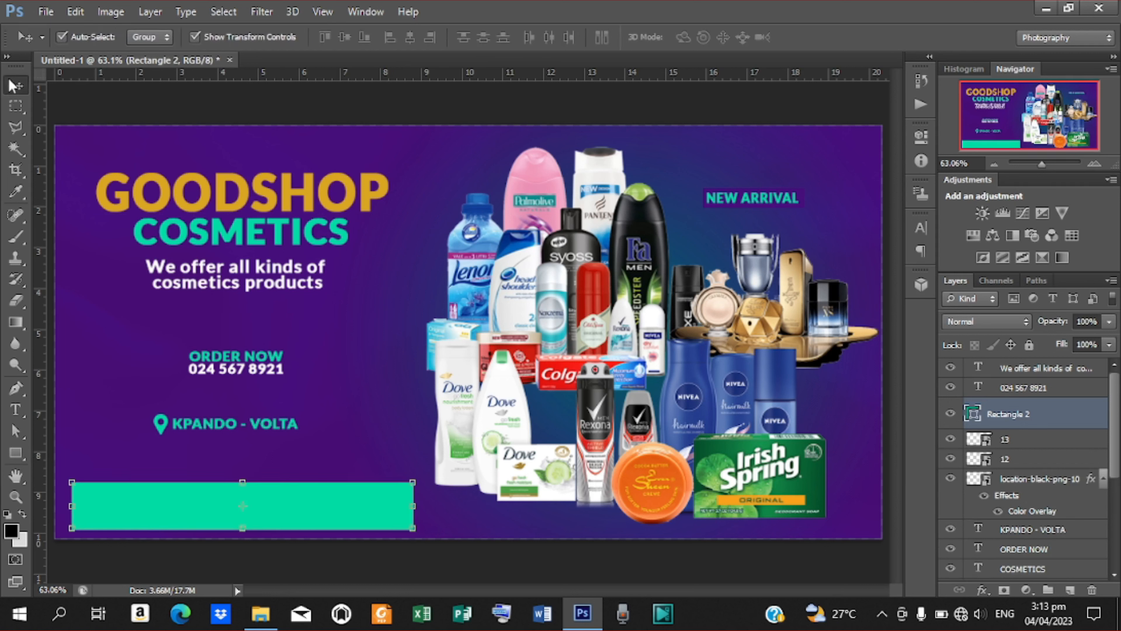
{"action": "key", "text": "ctrl+j"}
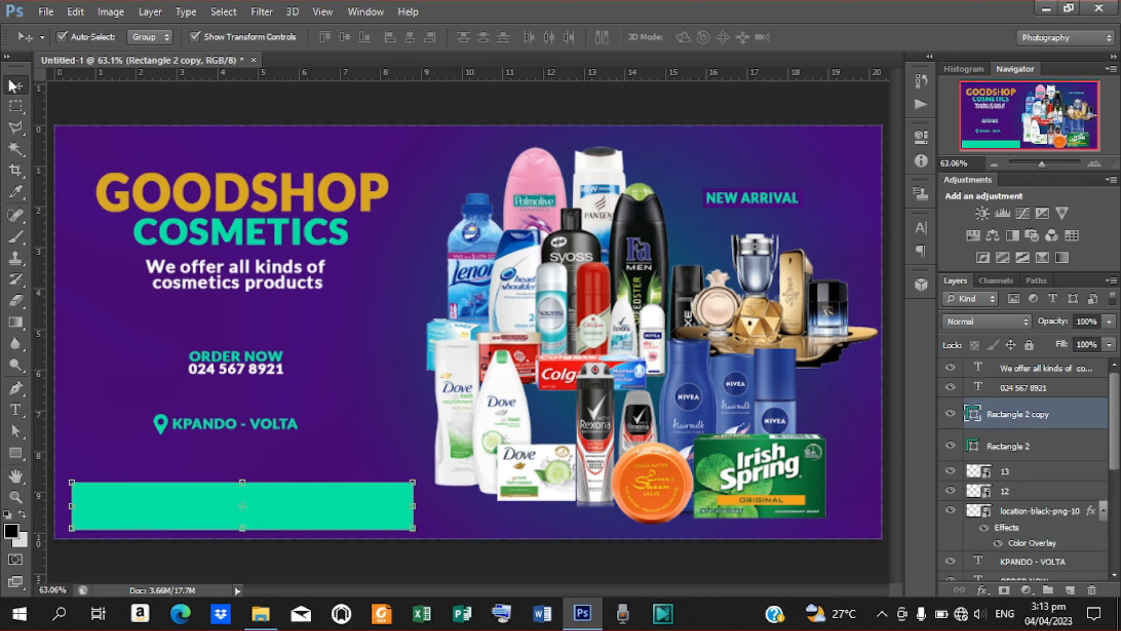
{"action": "key", "text": "Down"}
{"action": "key", "text": "Down"}
{"action": "key", "text": "Down"}
{"action": "key", "text": "Down"}
{"action": "key", "text": "Down"}
{"action": "key", "text": "Down"}
{"action": "key", "text": "Down"}
{"action": "key", "text": "Down"}
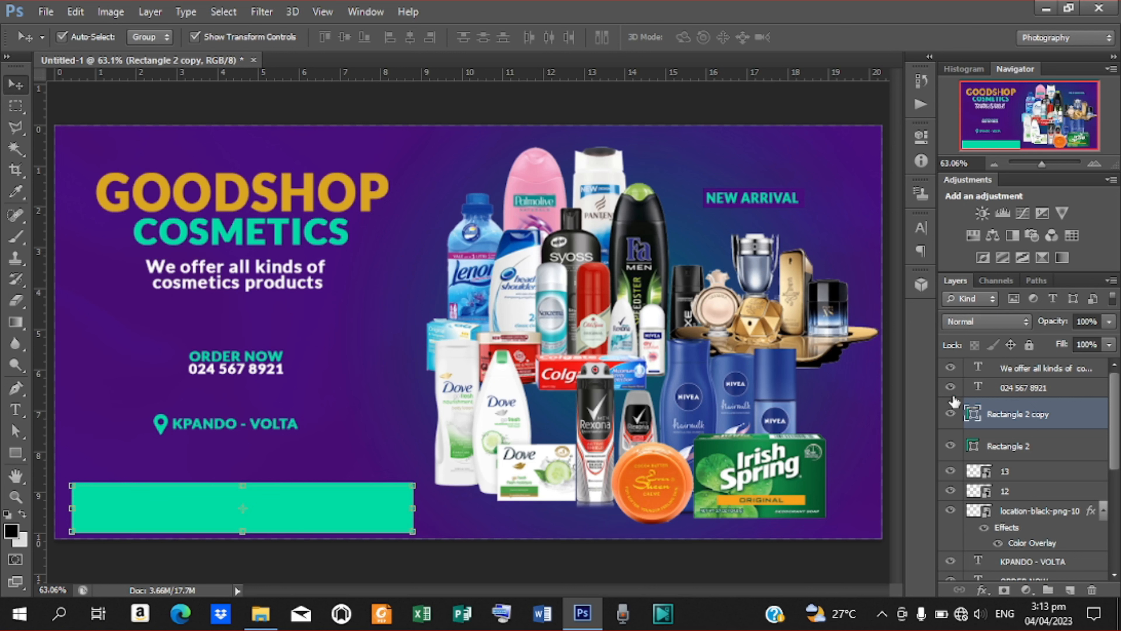
{"action": "double_click", "coordinate": [974, 415]}
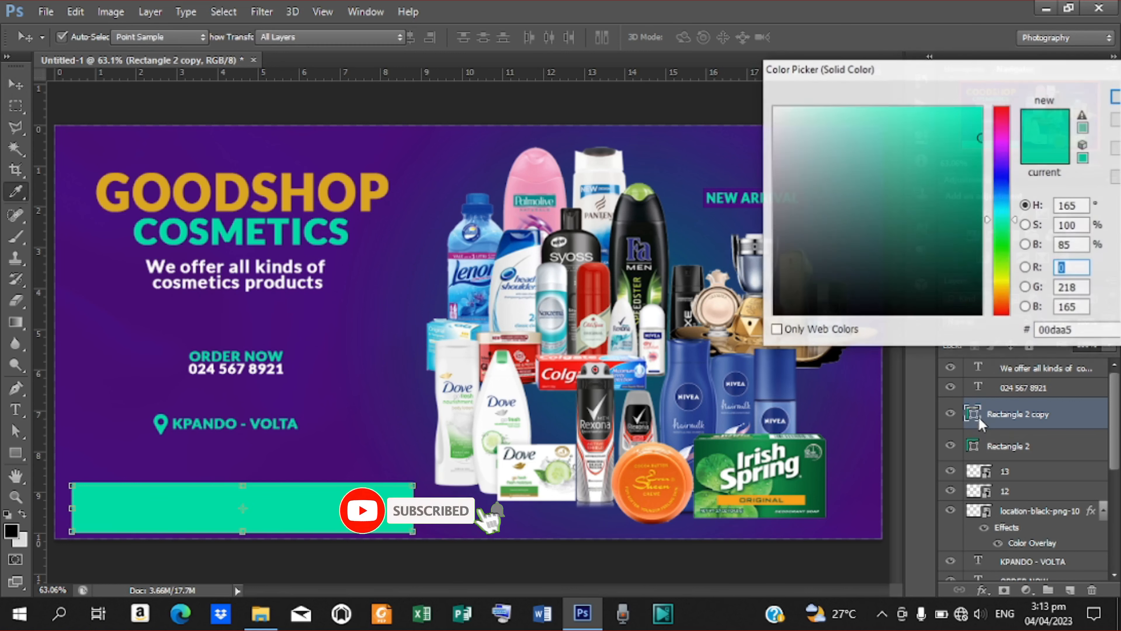
{"action": "left_click", "coordinate": [774, 107]}
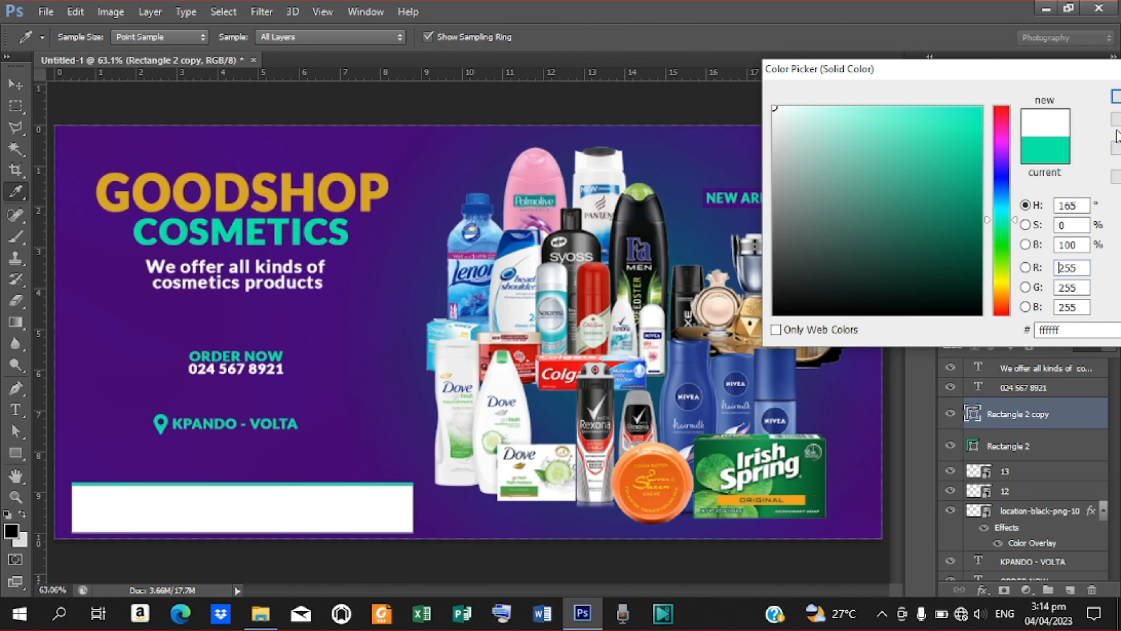
{"action": "left_click", "coordinate": [1116, 97]}
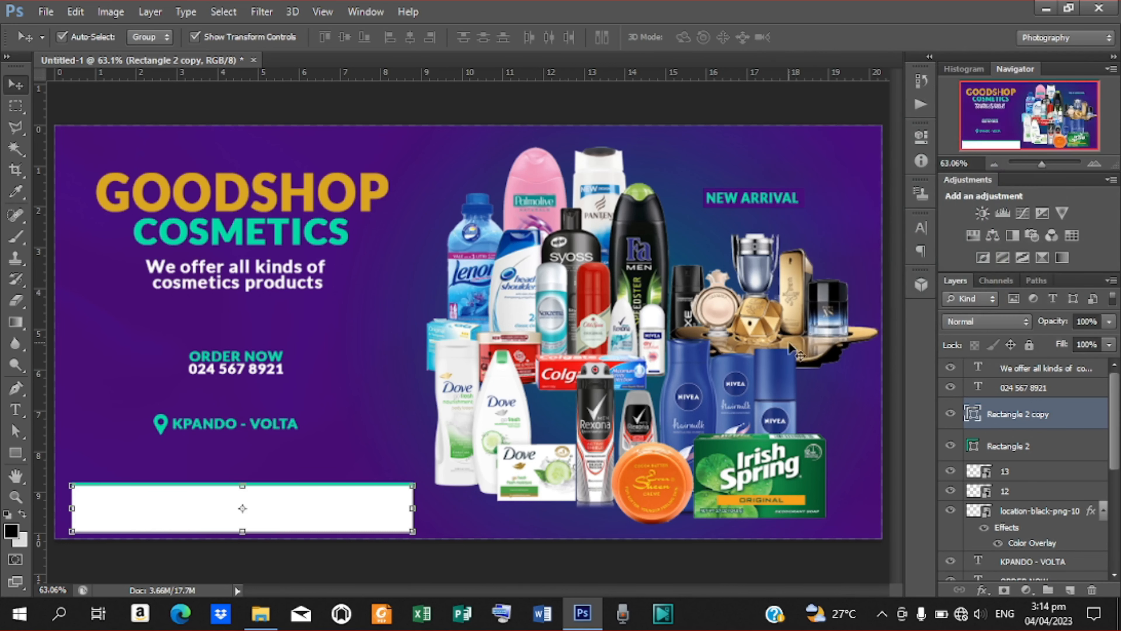
Place the Rexona logo file into the flyer.
{"action": "left_click", "coordinate": [45, 11]}
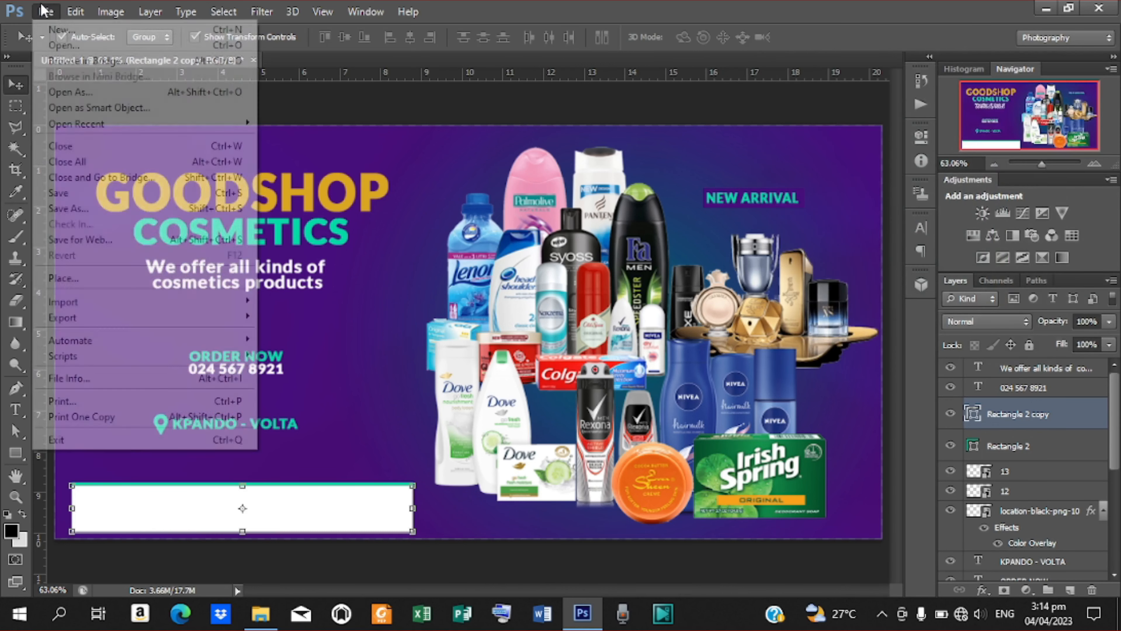
{"action": "left_click", "coordinate": [137, 278]}
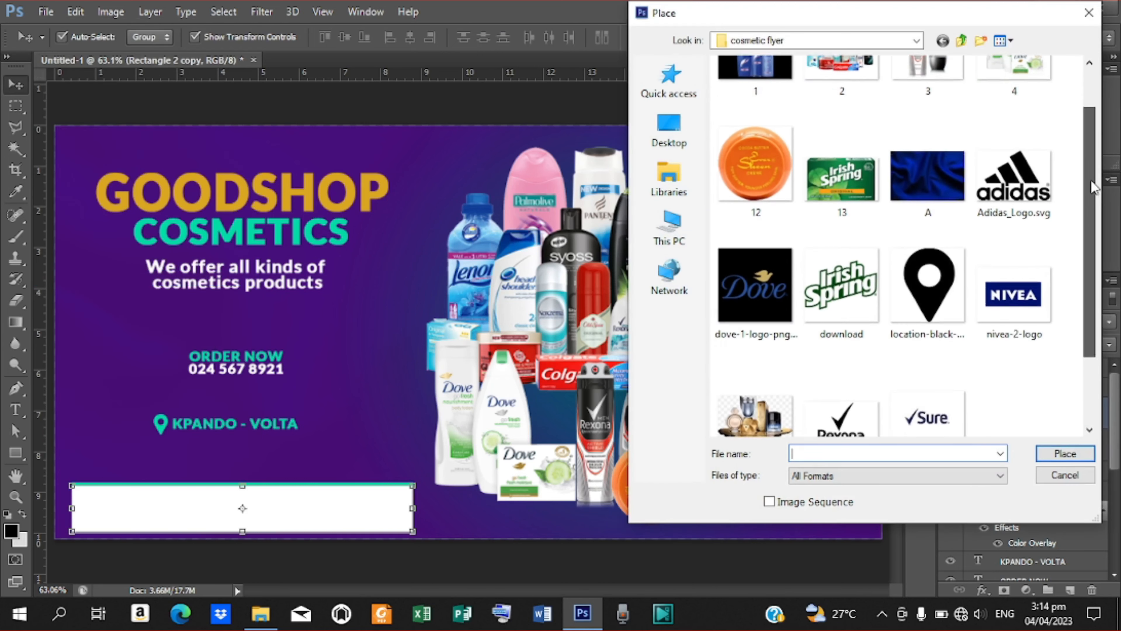
{"action": "left_click_drag", "start_coordinate": [1089, 146], "coordinate": [1086, 239]}
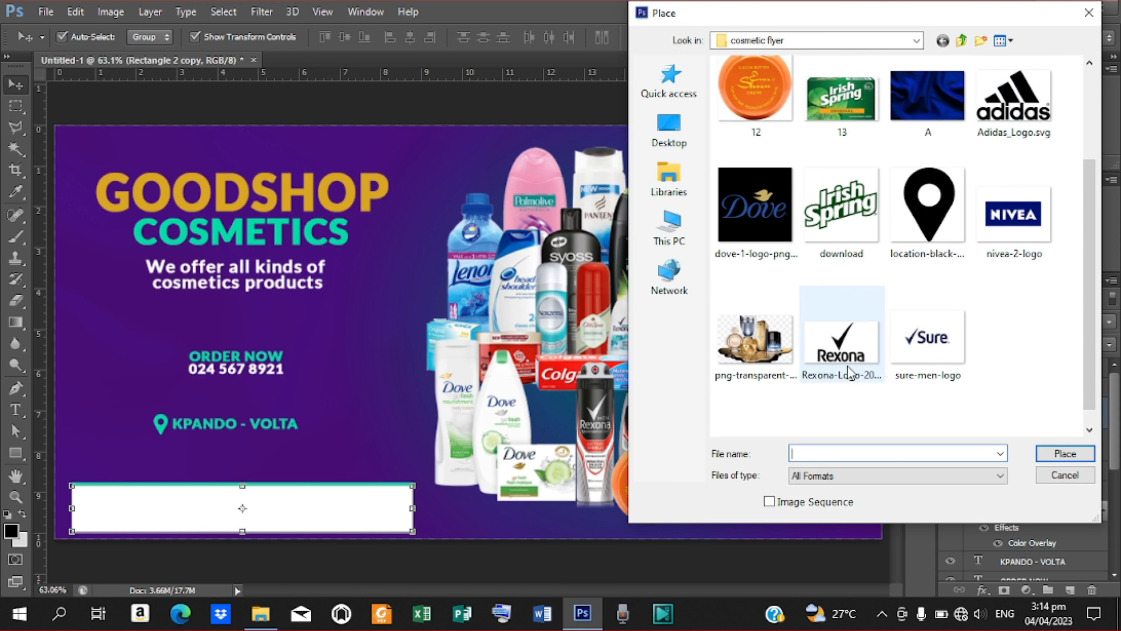
{"action": "left_click", "coordinate": [859, 309]}
{"action": "left_click", "coordinate": [1065, 453]}
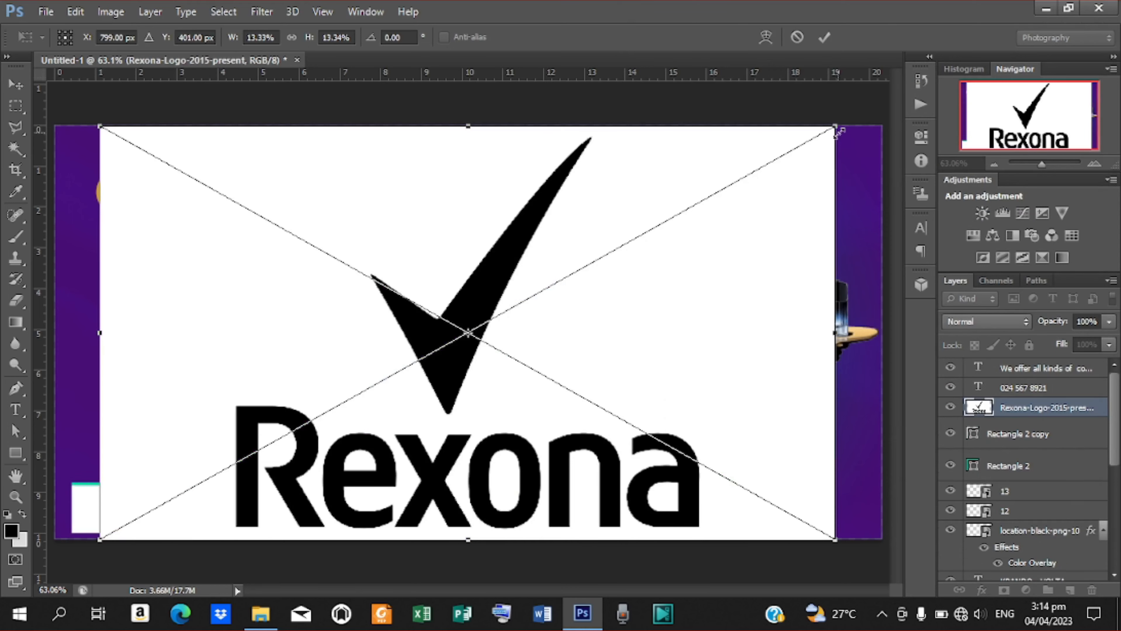
Shrink the Rexona logo to fit the bar's left end and clip it to the white bar.
{"action": "left_click_drag", "start_coordinate": [837, 127], "coordinate": [135, 506]}
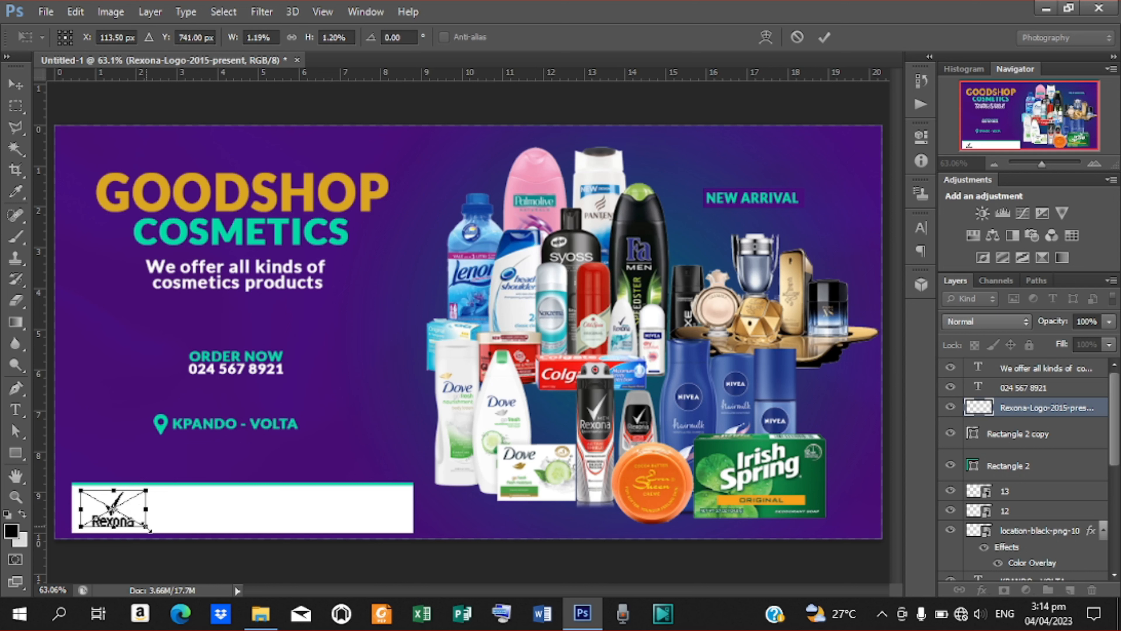
{"action": "left_click_drag", "start_coordinate": [151, 531], "coordinate": [159, 536]}
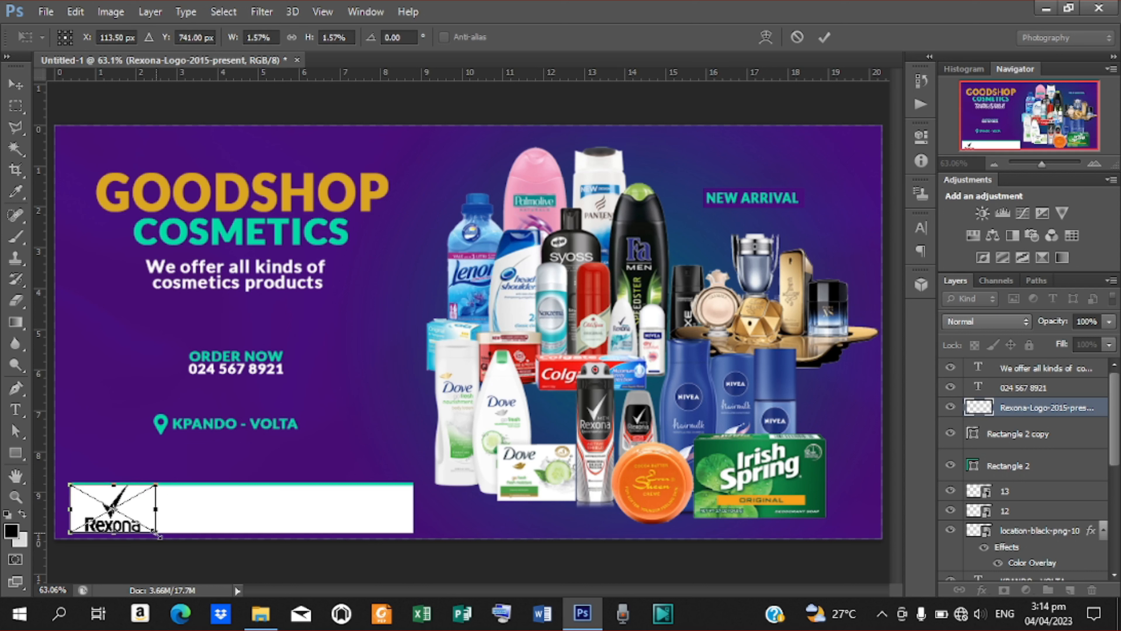
{"action": "key", "text": "Up"}
{"action": "key", "text": "Up"}
{"action": "key", "text": "Return"}
{"action": "key", "text": "ctrl+alt+g"}
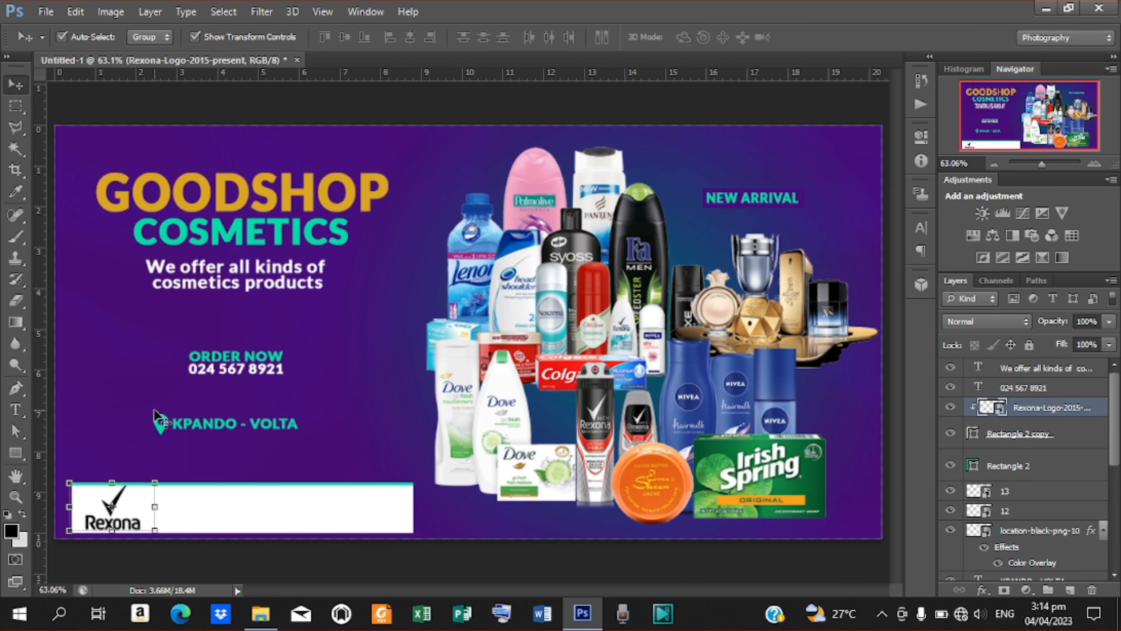
{"action": "key", "text": "Left"}
{"action": "key", "text": "Left"}
{"action": "key", "text": "Left"}
{"action": "key", "text": "Left"}
{"action": "key", "text": "Left"}
{"action": "key", "text": "Left"}
{"action": "key", "text": "Left"}
{"action": "key", "text": "Left"}
{"action": "key", "text": "Left"}
{"action": "key", "text": "Left"}
{"action": "key", "text": "Left"}
{"action": "key", "text": "Left"}
{"action": "key", "text": "Left"}
{"action": "key", "text": "Left"}
{"action": "key", "text": "Left"}
{"action": "key", "text": "Left"}
{"action": "key", "text": "Left"}
{"action": "key", "text": "Left"}
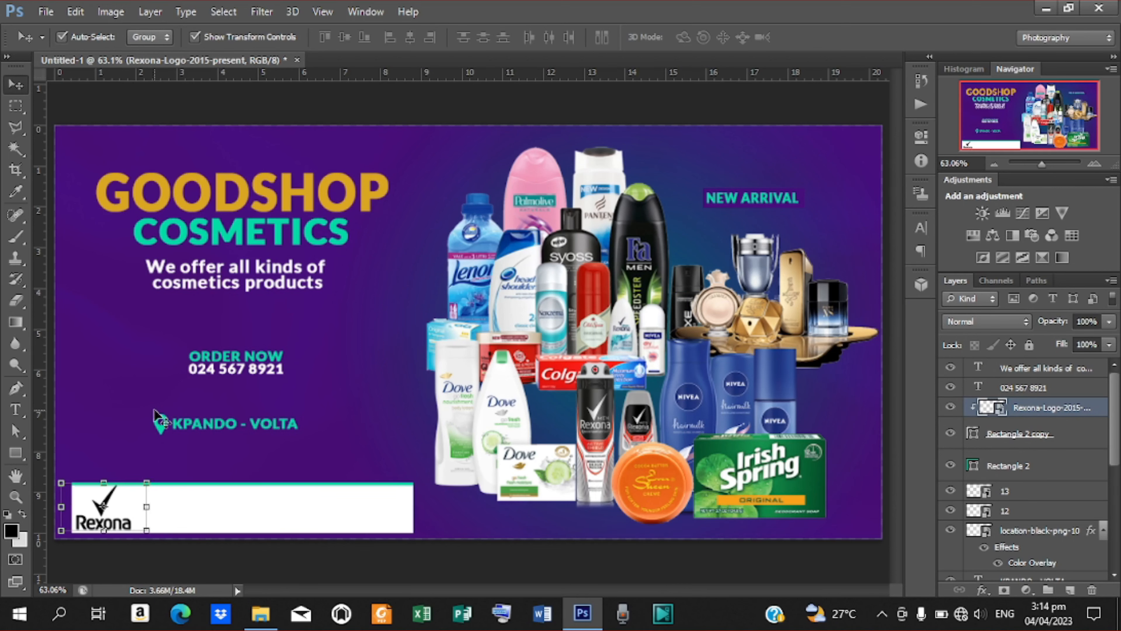
Place the Irish Spring logo file into the flyer.
{"action": "left_click", "coordinate": [46, 11]}
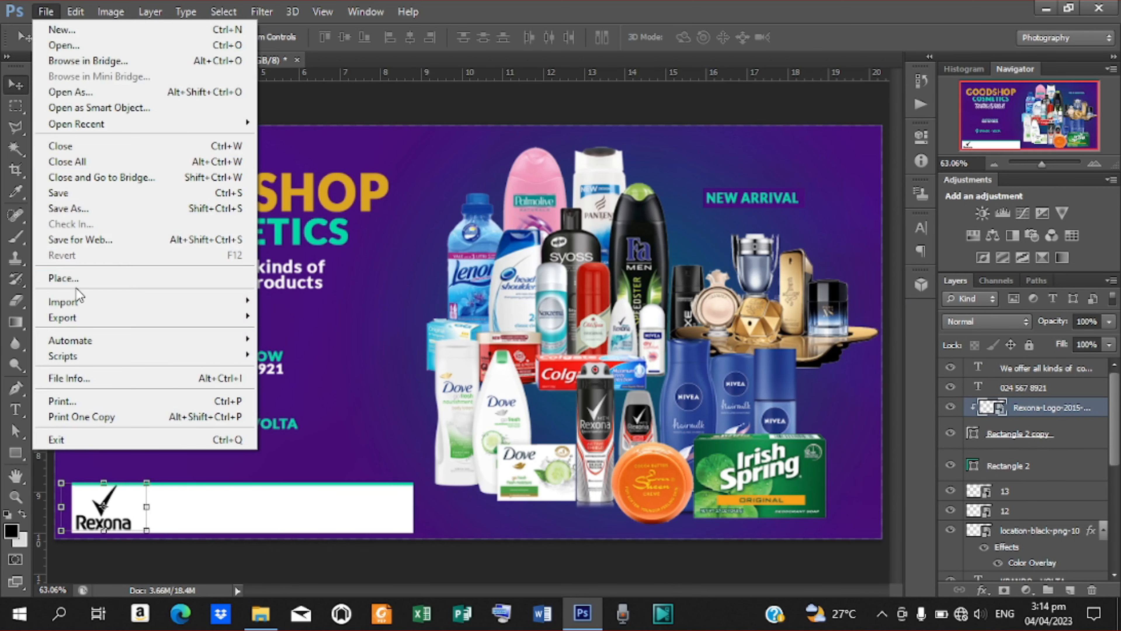
{"action": "left_click", "coordinate": [75, 278]}
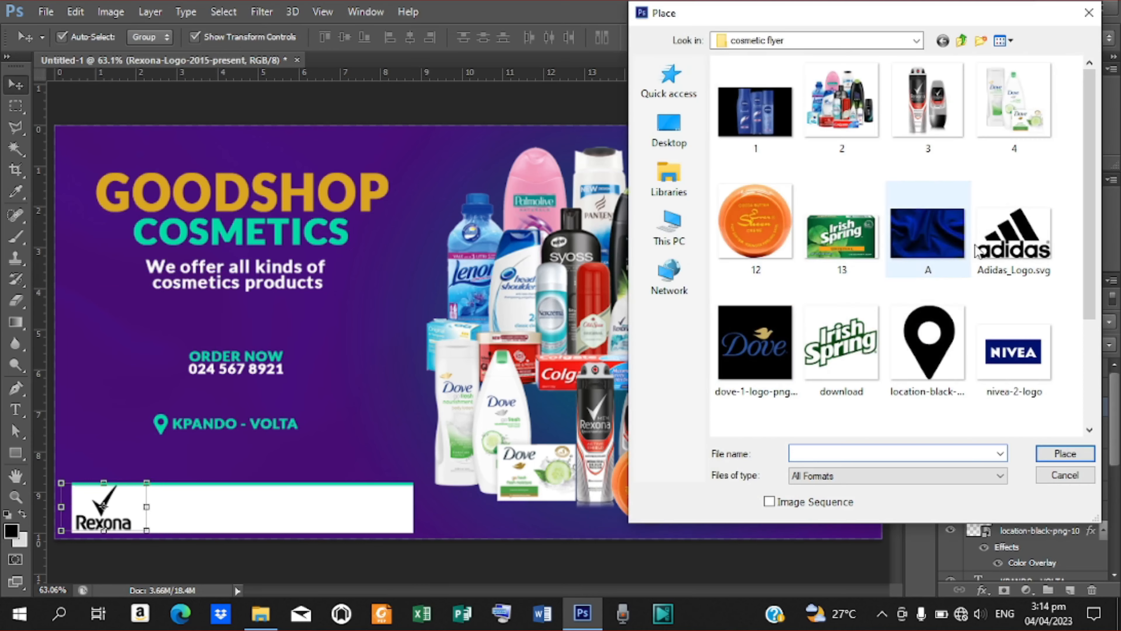
{"action": "left_click", "coordinate": [832, 354]}
{"action": "left_click", "coordinate": [1073, 449]}
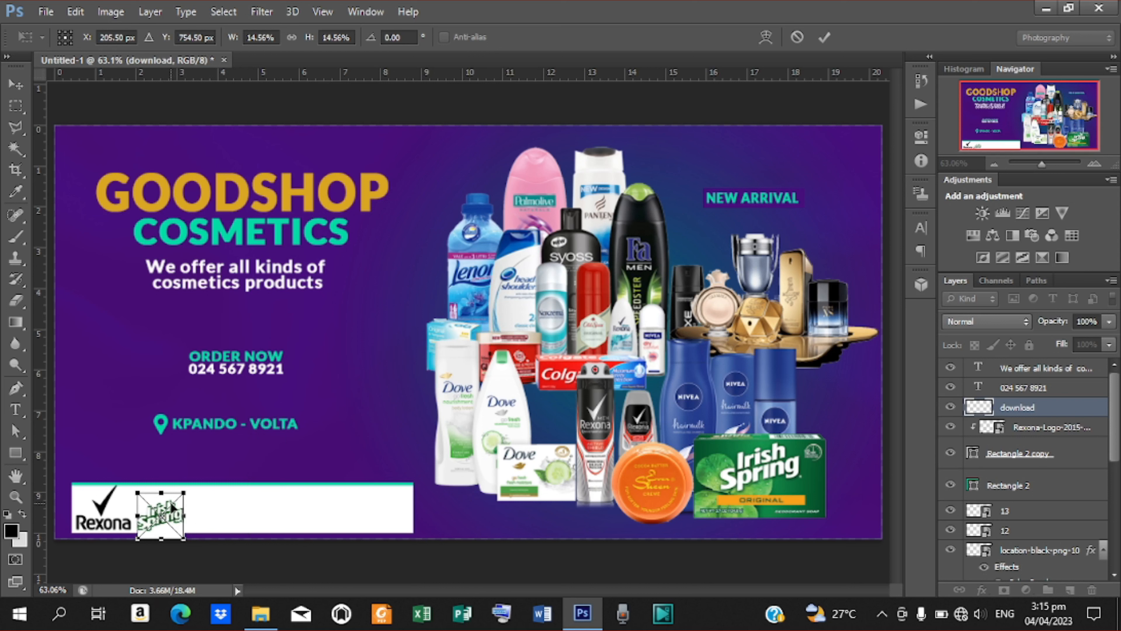
Nudge the Irish Spring logo up two pixels, commit it, clip it to the layer below, and start another Place.
{"action": "key", "text": "Up"}
{"action": "key", "text": "Up"}
{"action": "key", "text": "Up"}
{"action": "key", "text": "Up"}
{"action": "key", "text": "Up"}
{"action": "key", "text": "Up"}
{"action": "key", "text": "Up"}
{"action": "key", "text": "Up"}
{"action": "key", "text": "Up"}
{"action": "key", "text": "Up"}
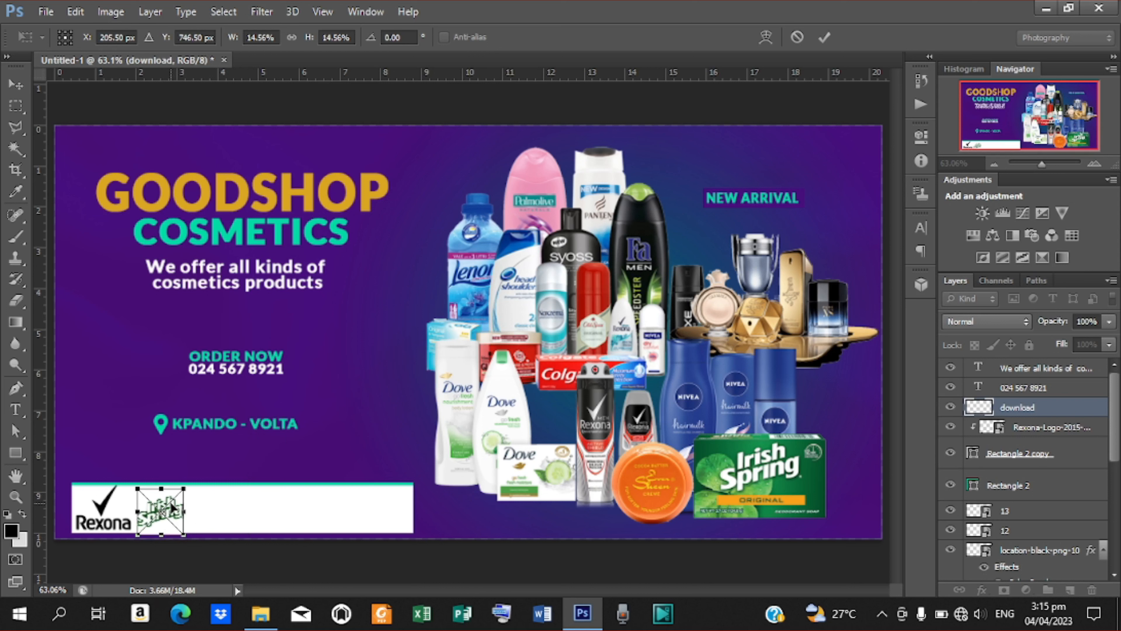
{"action": "key", "text": "Up"}
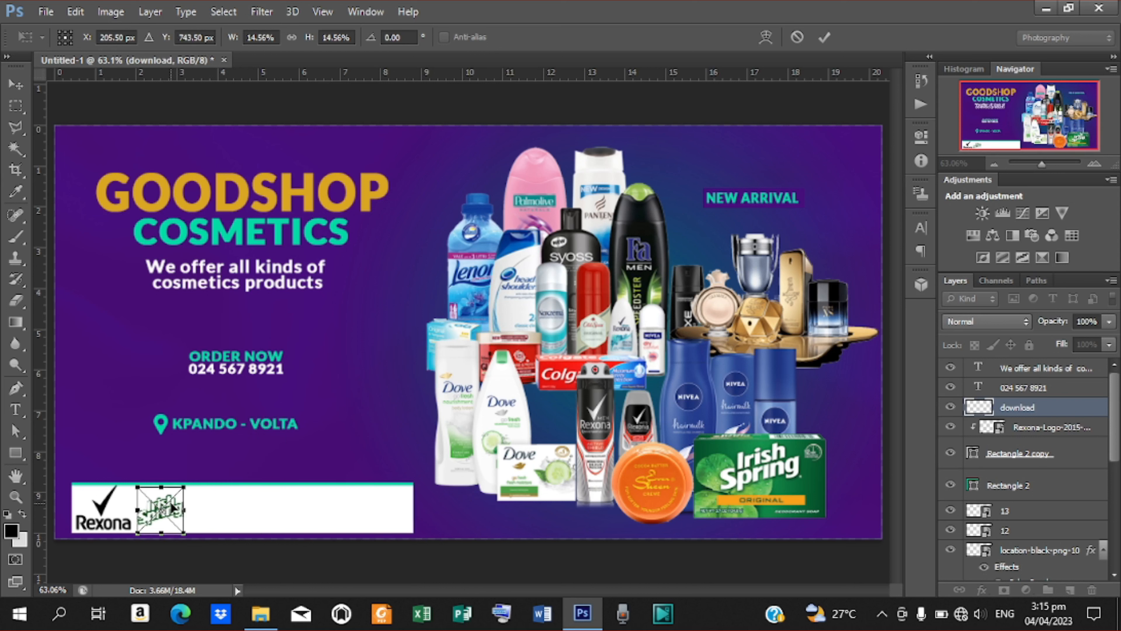
{"action": "left_click", "coordinate": [825, 38]}
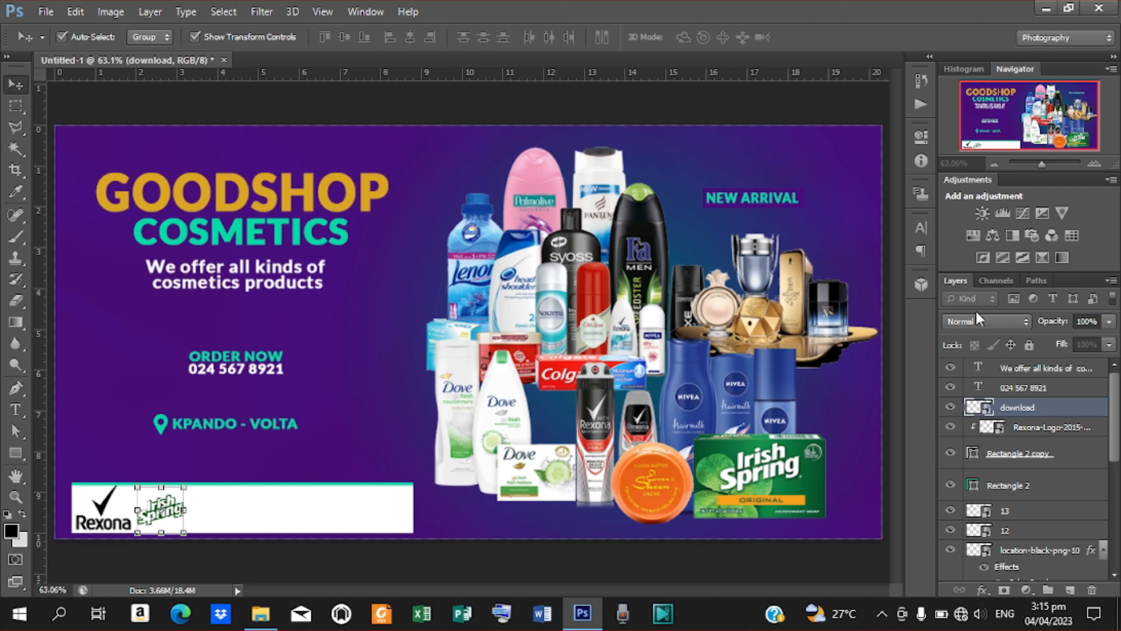
{"action": "right_click", "coordinate": [1025, 407]}
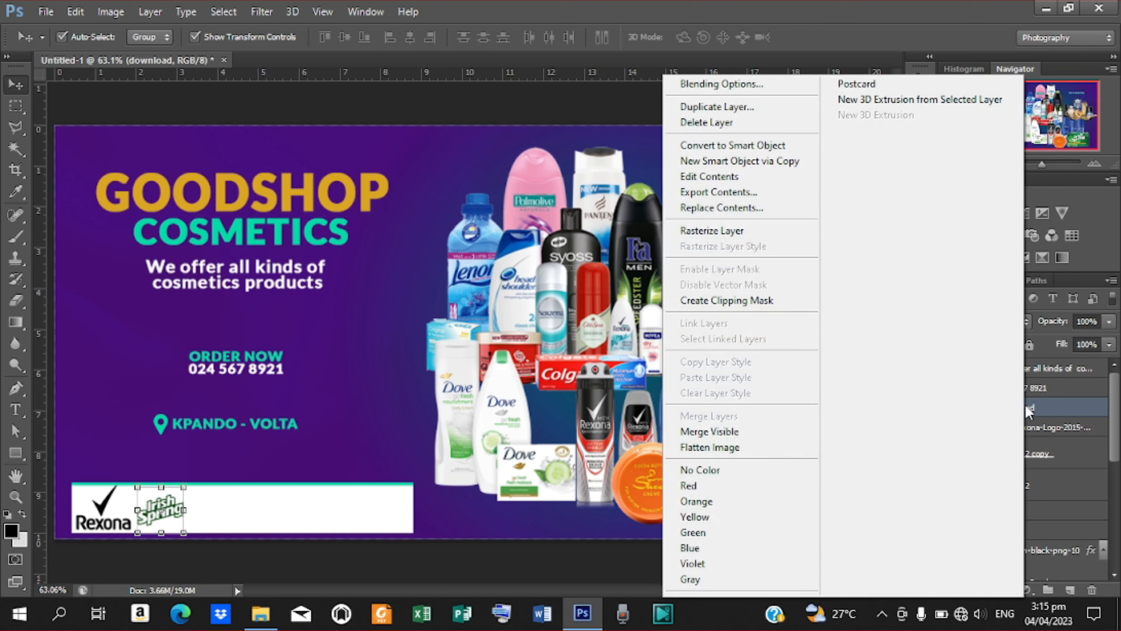
{"action": "left_click", "coordinate": [715, 295]}
{"action": "left_click", "coordinate": [45, 12]}
{"action": "left_click", "coordinate": [66, 311]}
Place nivea-2-logo and scale it to 9.20% on the white bar right of Irish Spring.
{"action": "left_click", "coordinate": [1031, 353]}
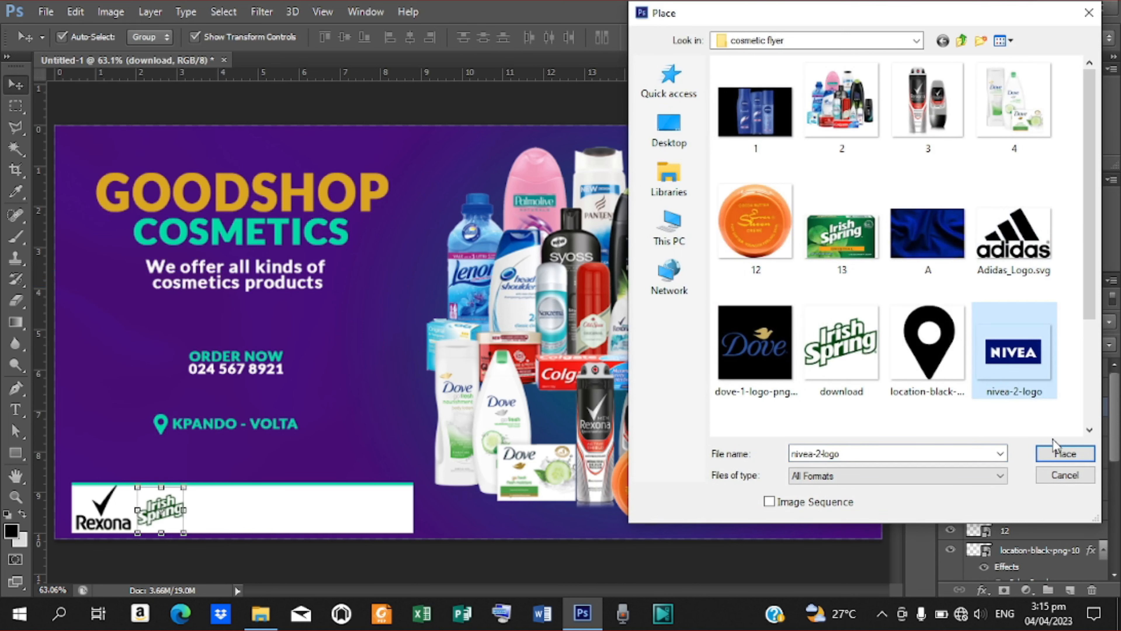
{"action": "left_click", "coordinate": [1055, 455]}
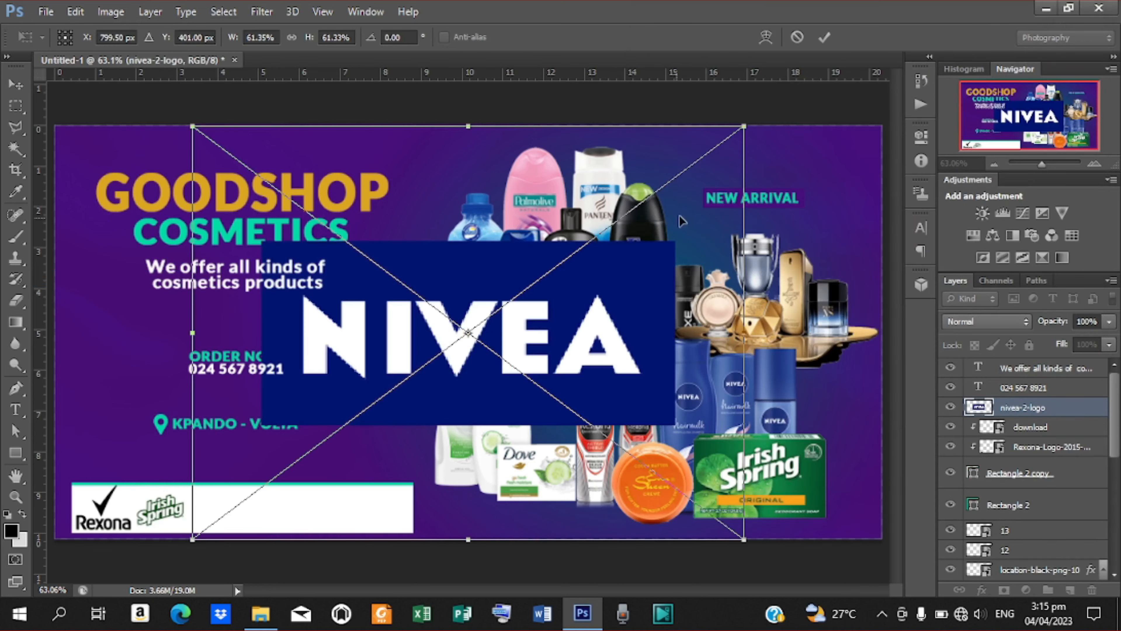
{"action": "left_click_drag", "start_coordinate": [746, 126], "coordinate": [532, 285]}
{"action": "left_click_drag", "start_coordinate": [471, 336], "coordinate": [238, 513]}
{"action": "left_click_drag", "start_coordinate": [300, 461], "coordinate": [279, 477]}
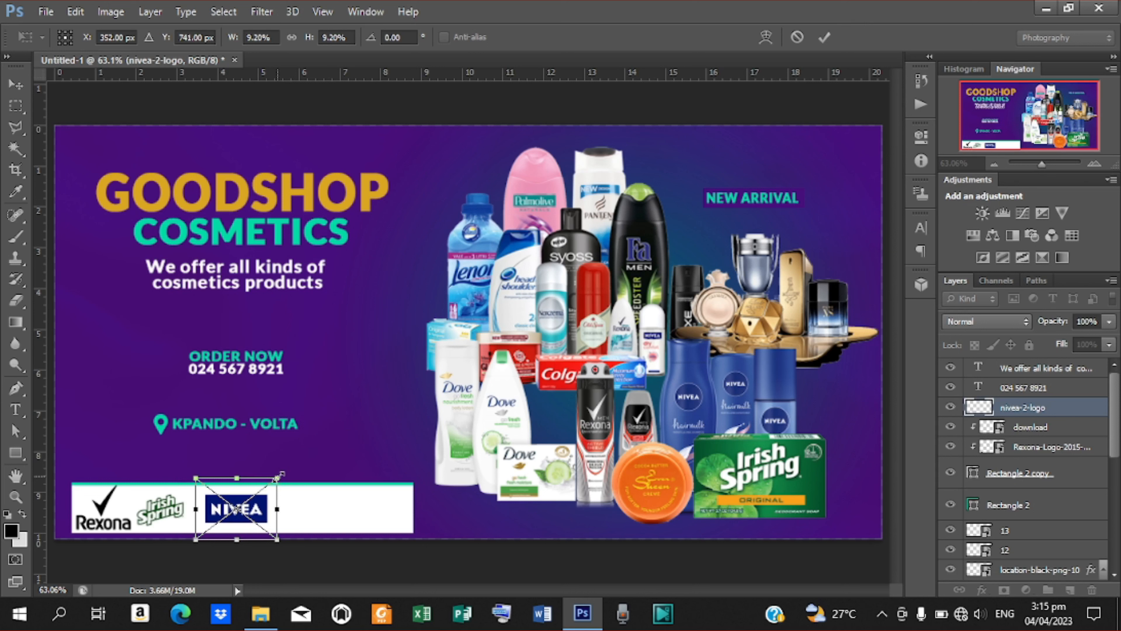
{"action": "key", "text": "Right"}
{"action": "key", "text": "Right"}
{"action": "key", "text": "Right"}
{"action": "key", "text": "Right"}
{"action": "key", "text": "Right"}
{"action": "key", "text": "Down"}
{"action": "key", "text": "Down"}
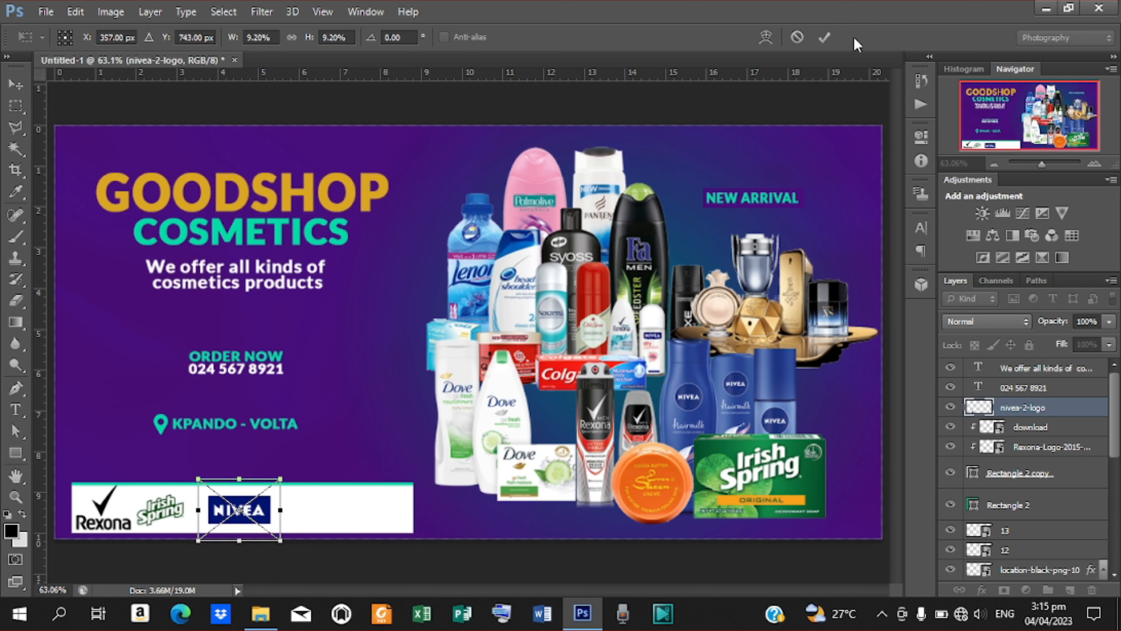
{"action": "left_click", "coordinate": [825, 37]}
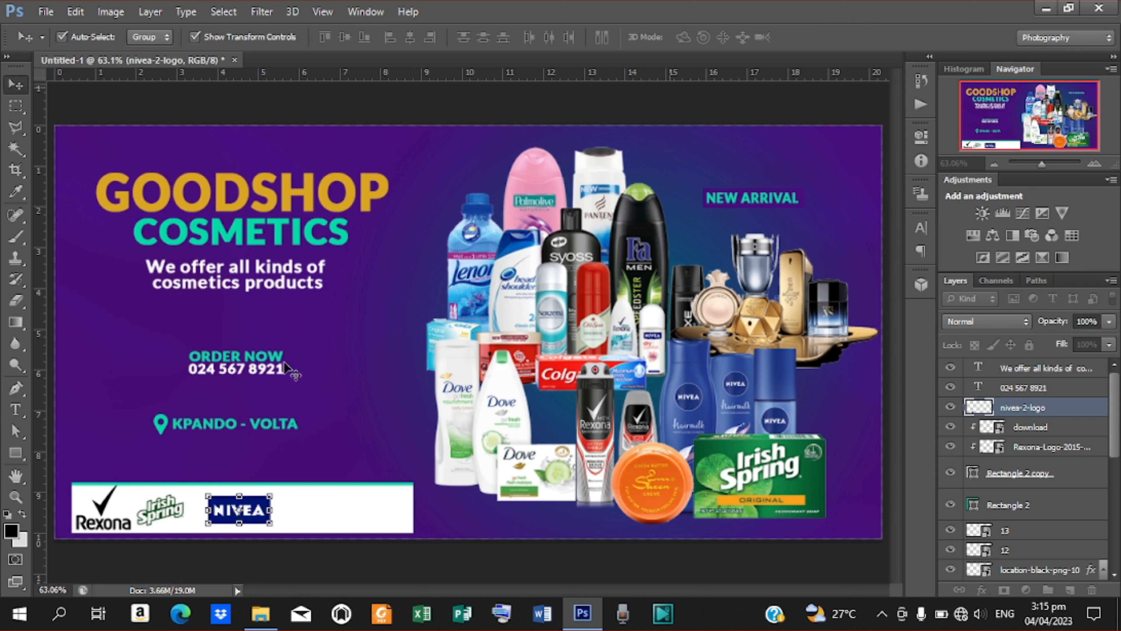
Shift the Irish Spring logo one pixel to the right.
{"action": "left_click", "coordinate": [162, 509]}
{"action": "key", "text": "Right"}
{"action": "key", "text": "Right"}
{"action": "key", "text": "Right"}
{"action": "key", "text": "Right"}
{"action": "key", "text": "Right"}
{"action": "key", "text": "Right"}
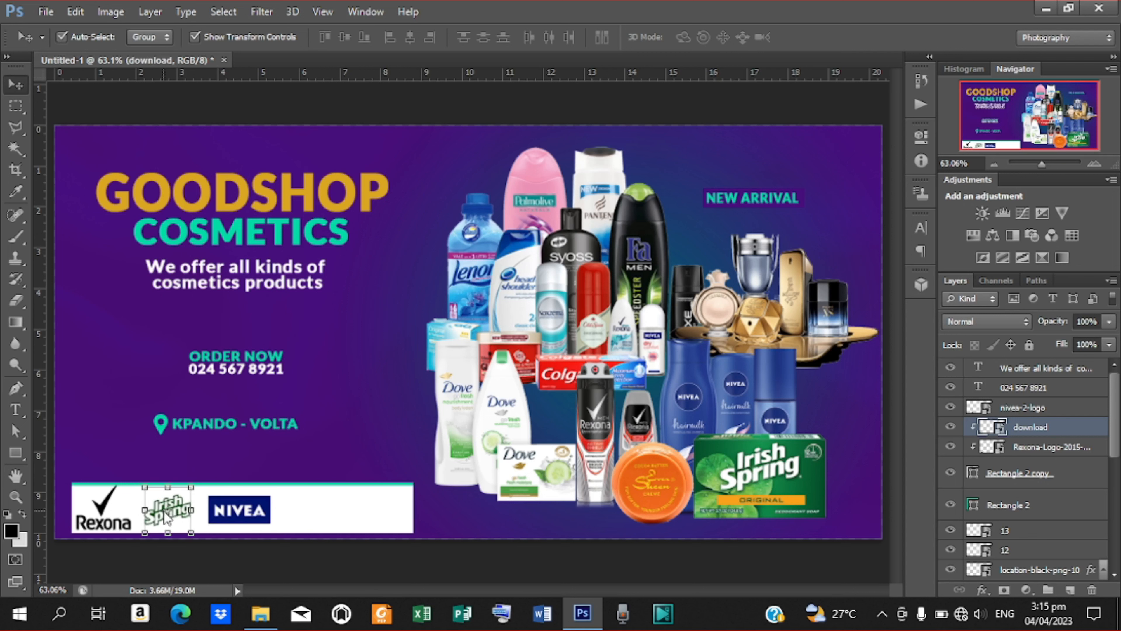
{"action": "left_click", "coordinate": [245, 515]}
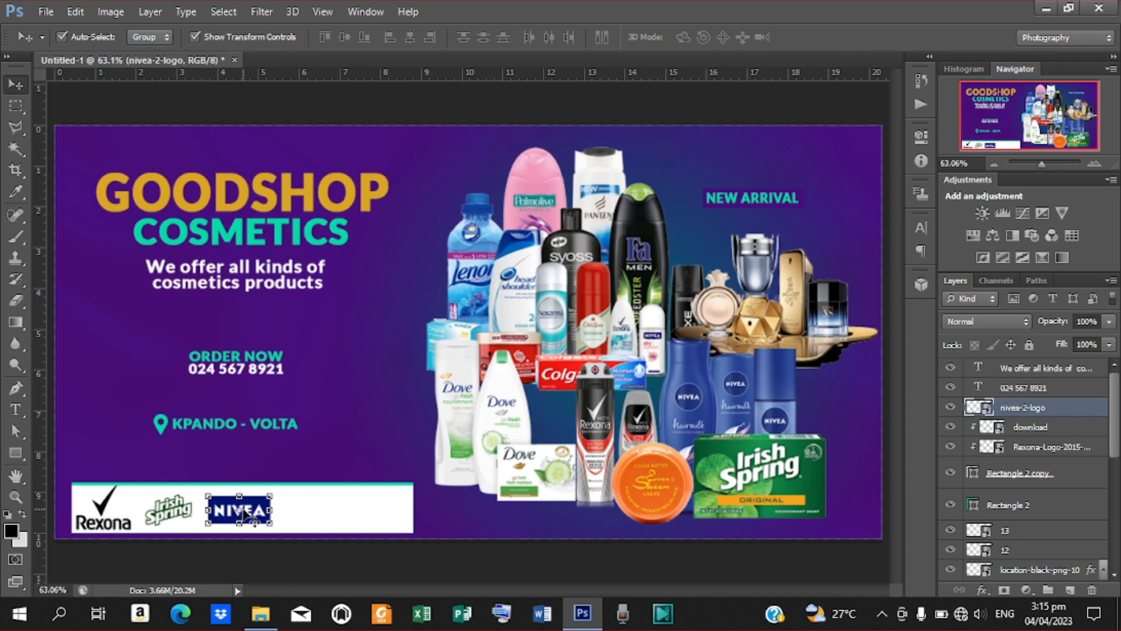
Place the dove-1-logo-png-transparent file into the flyer.
{"action": "left_click", "coordinate": [46, 11]}
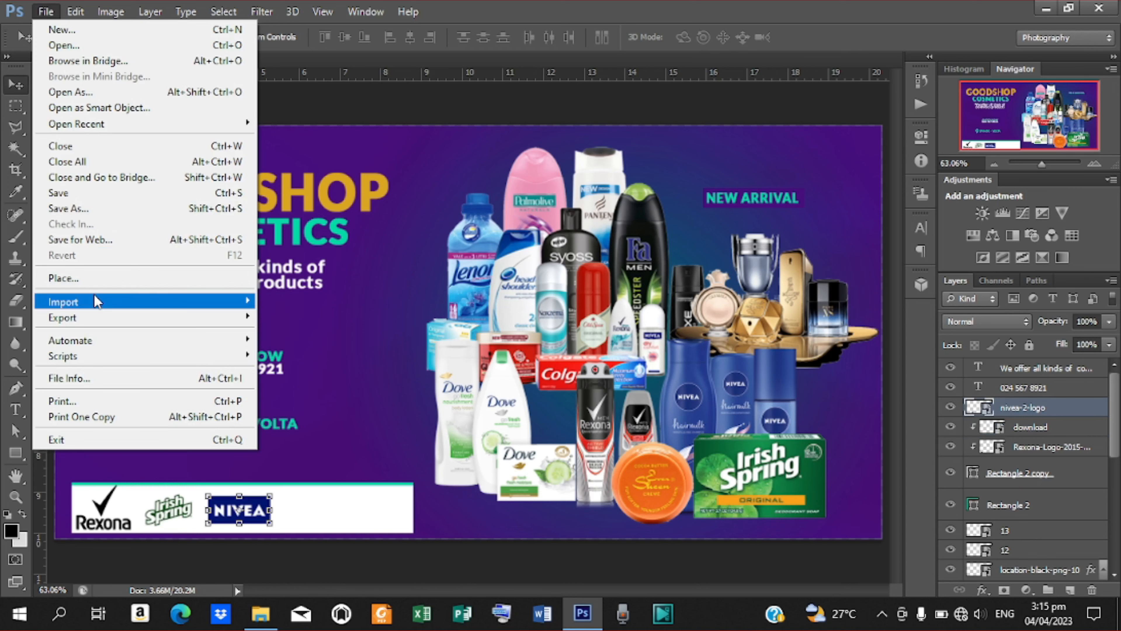
{"action": "left_click", "coordinate": [95, 281]}
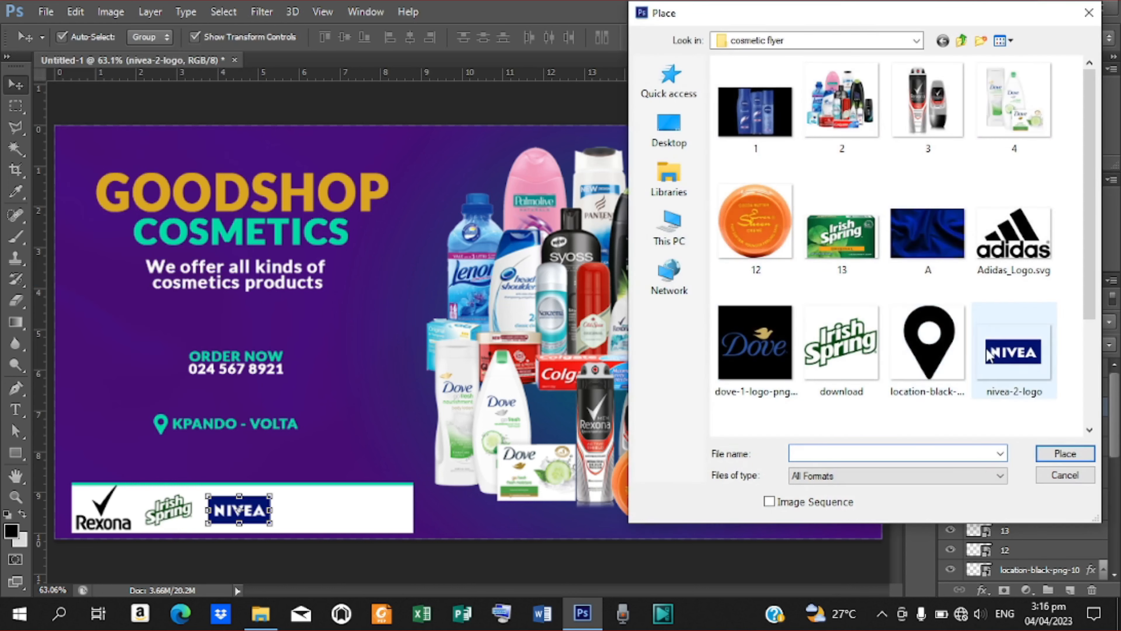
{"action": "left_click", "coordinate": [758, 332]}
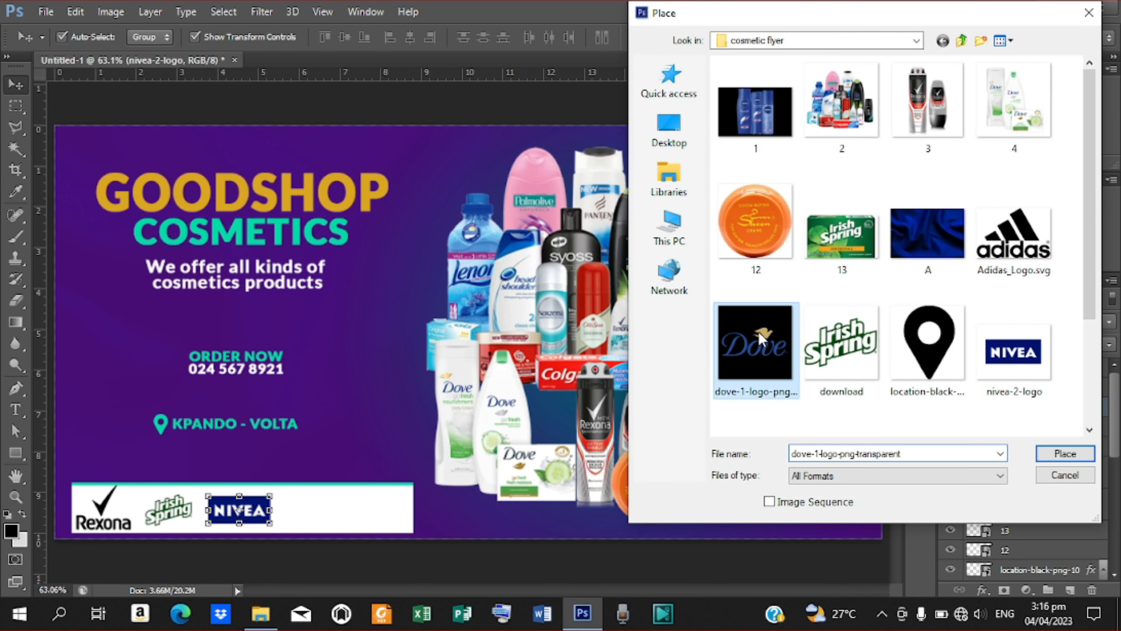
{"action": "left_click", "coordinate": [1062, 453]}
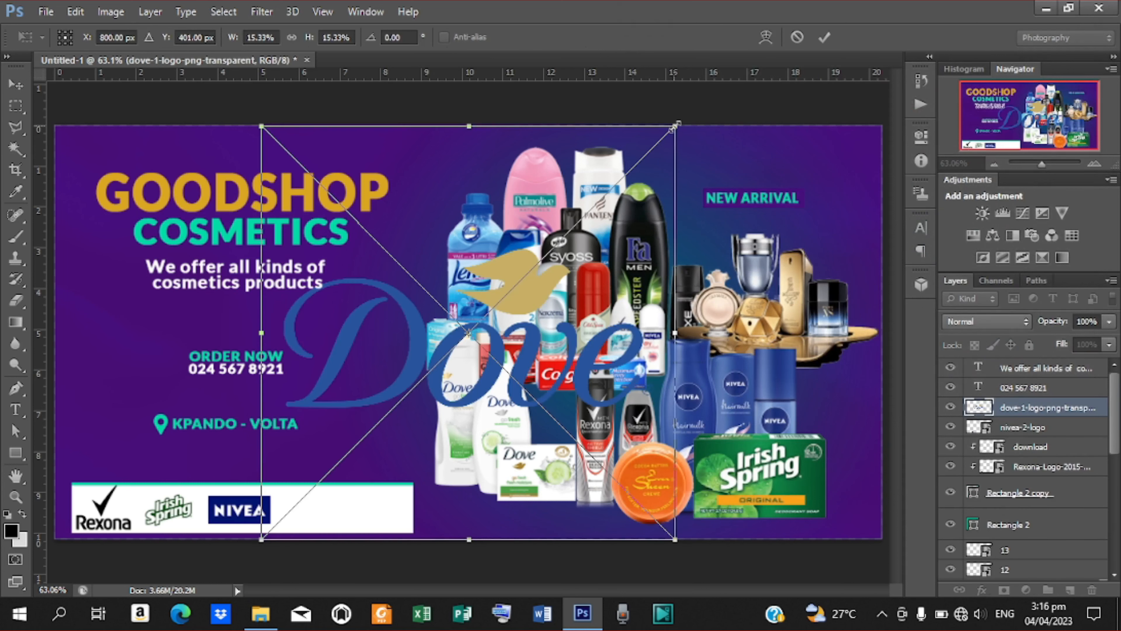
Scale the Dove logo to 2.93%, position it right of NIVEA and commit it.
{"action": "left_click_drag", "start_coordinate": [676, 126], "coordinate": [340, 493]}
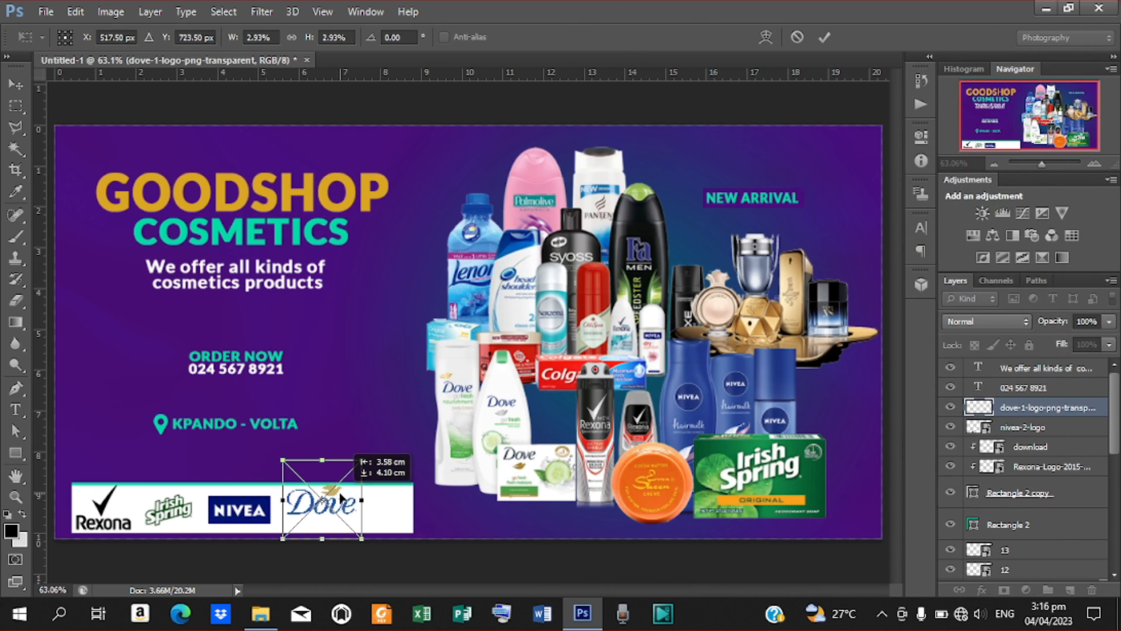
{"action": "key", "text": "Down"}
{"action": "key", "text": "Down"}
{"action": "key", "text": "Down"}
{"action": "key", "text": "Down"}
{"action": "key", "text": "Down"}
{"action": "key", "text": "Down"}
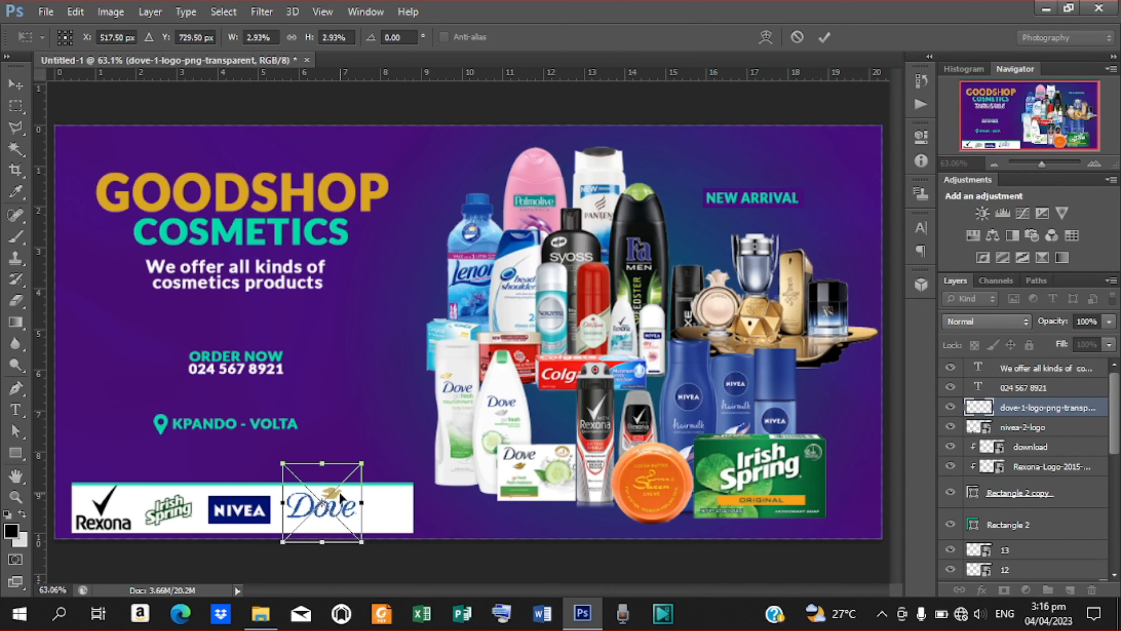
{"action": "key", "text": "Down"}
{"action": "key", "text": "Down"}
{"action": "key", "text": "Down"}
{"action": "key", "text": "Down"}
{"action": "key", "text": "Down"}
{"action": "key", "text": "Down"}
{"action": "key", "text": "Down"}
{"action": "key", "text": "Down"}
{"action": "key", "text": "Down"}
{"action": "key", "text": "Down"}
{"action": "key", "text": "Down"}
{"action": "key", "text": "Left"}
{"action": "key", "text": "Left"}
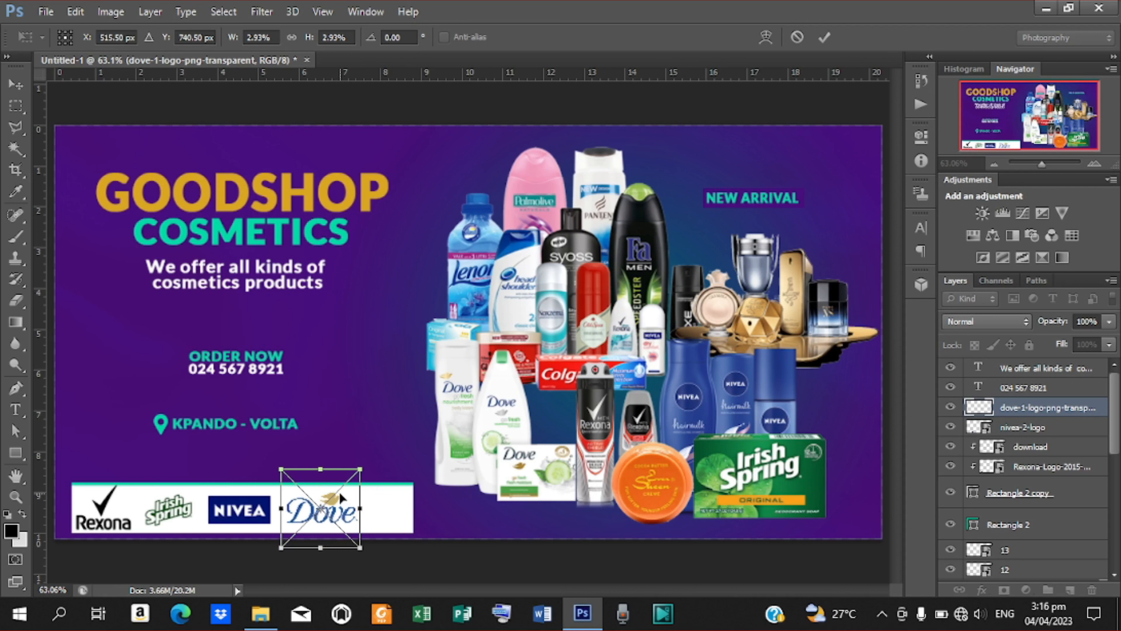
{"action": "key", "text": "Left"}
{"action": "key", "text": "Left"}
{"action": "key", "text": "Left"}
{"action": "key", "text": "Left"}
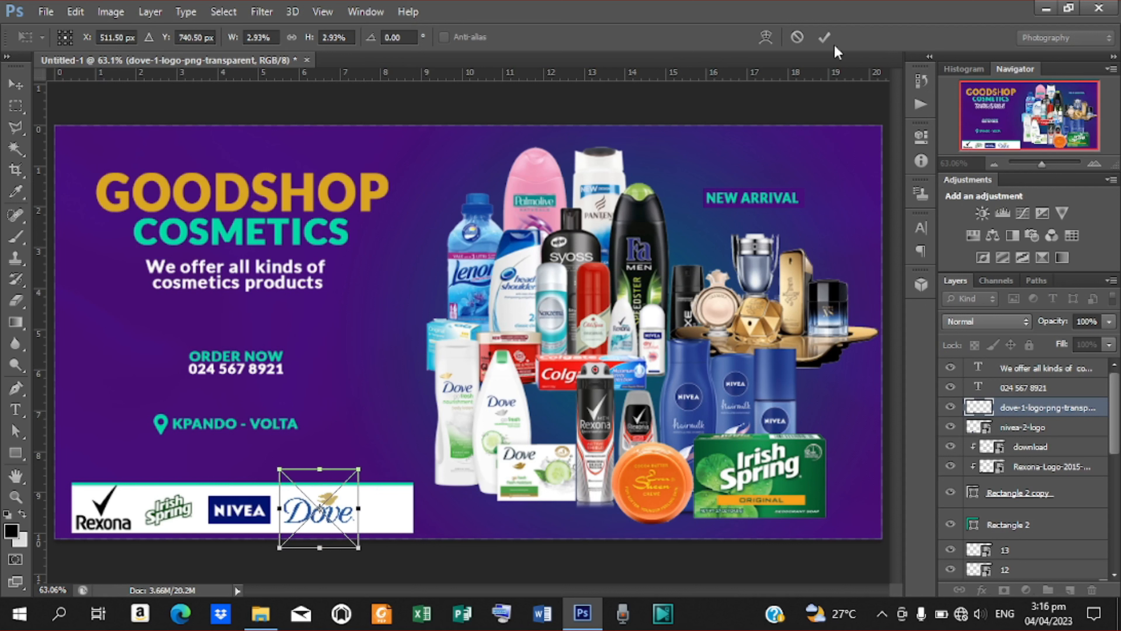
{"action": "left_click", "coordinate": [824, 38]}
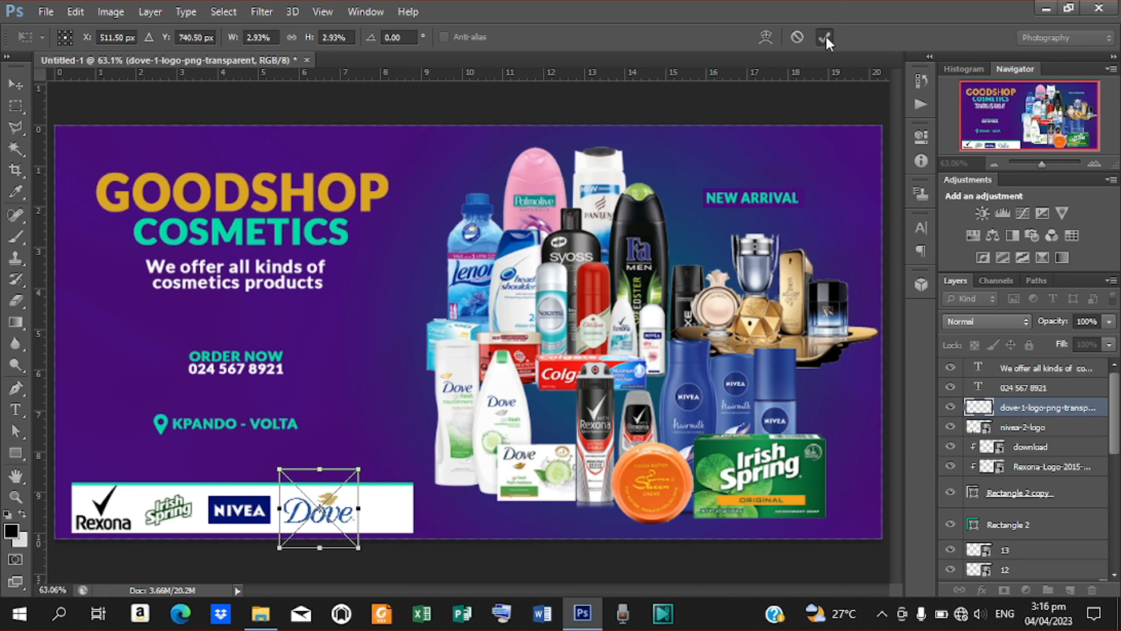
Place Adidas_Logo.svg shrunk into the white bar's right end.
{"action": "left_click", "coordinate": [52, 13]}
{"action": "left_click", "coordinate": [63, 278]}
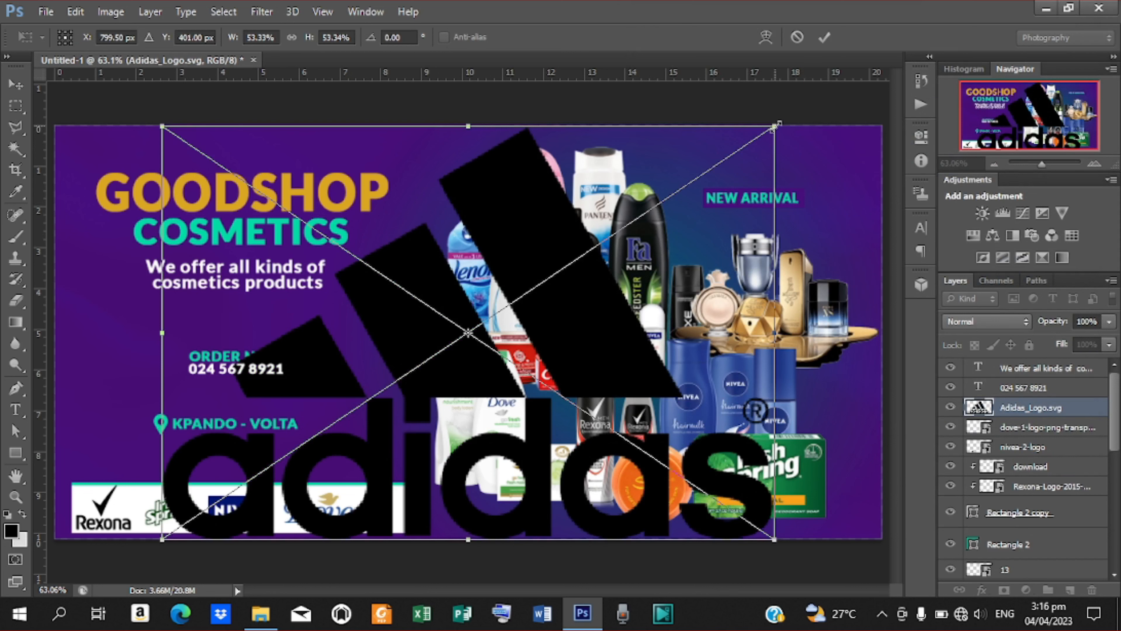
{"action": "left_click_drag", "start_coordinate": [778, 125], "coordinate": [383, 510]}
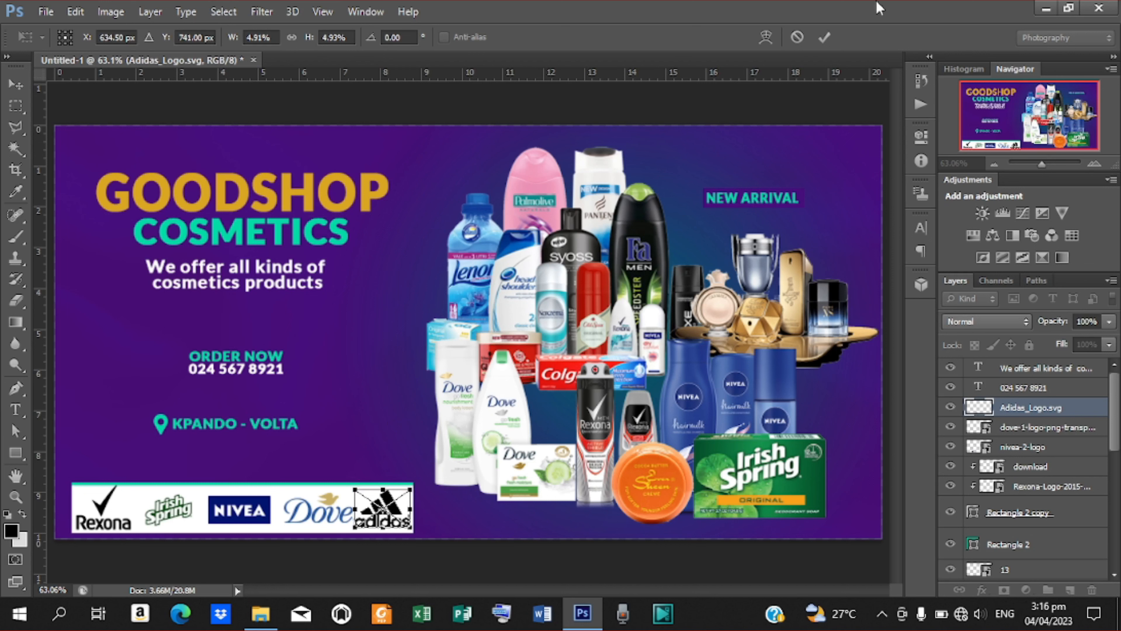
{"action": "left_click", "coordinate": [825, 37]}
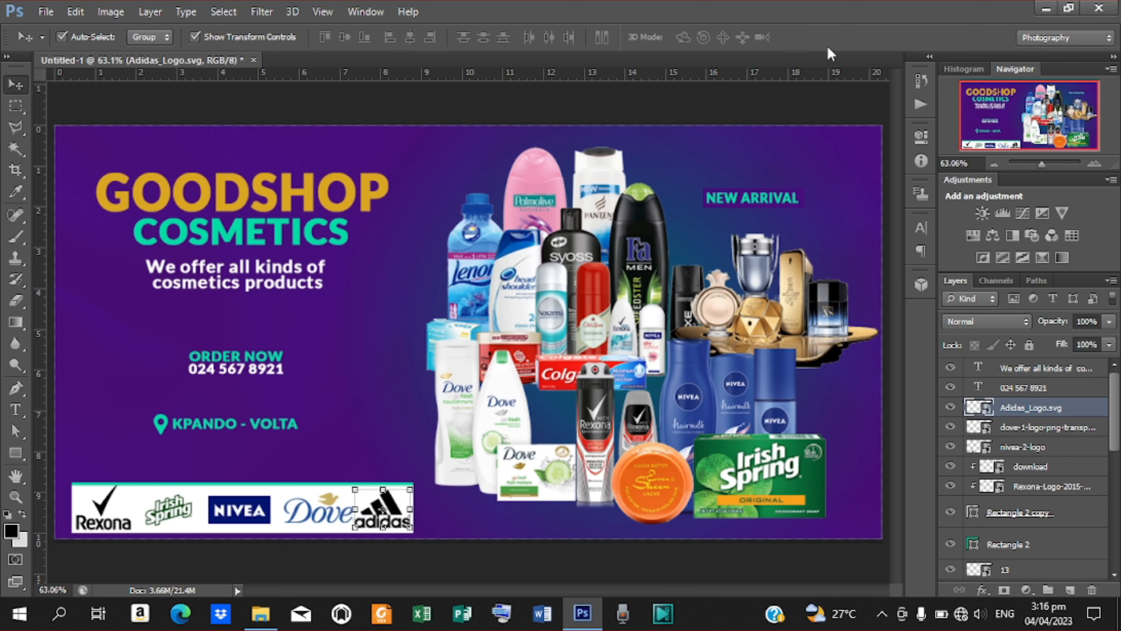
{"action": "left_click", "coordinate": [832, 109]}
Add a Gradient Map adjustment layer using the red-green preset.
{"action": "left_click", "coordinate": [1046, 368]}
{"action": "left_click", "coordinate": [1062, 258]}
{"action": "left_click", "coordinate": [877, 180]}
{"action": "left_click", "coordinate": [828, 216]}
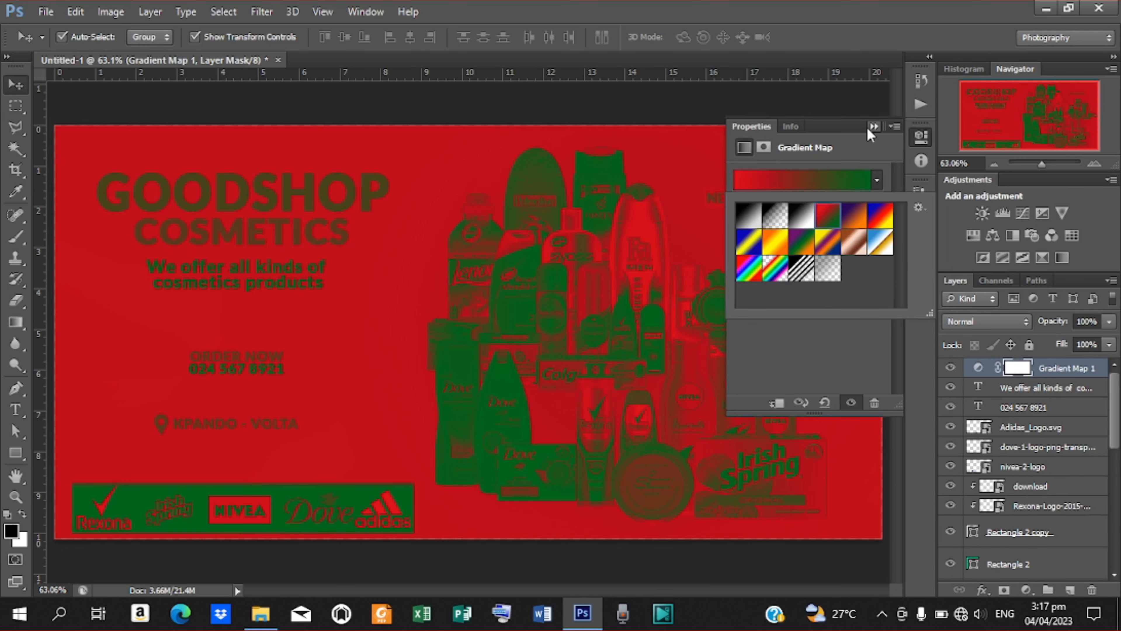
Lower the Gradient Map layer's opacity to about 2% for a faint tint.
{"action": "left_click", "coordinate": [873, 126]}
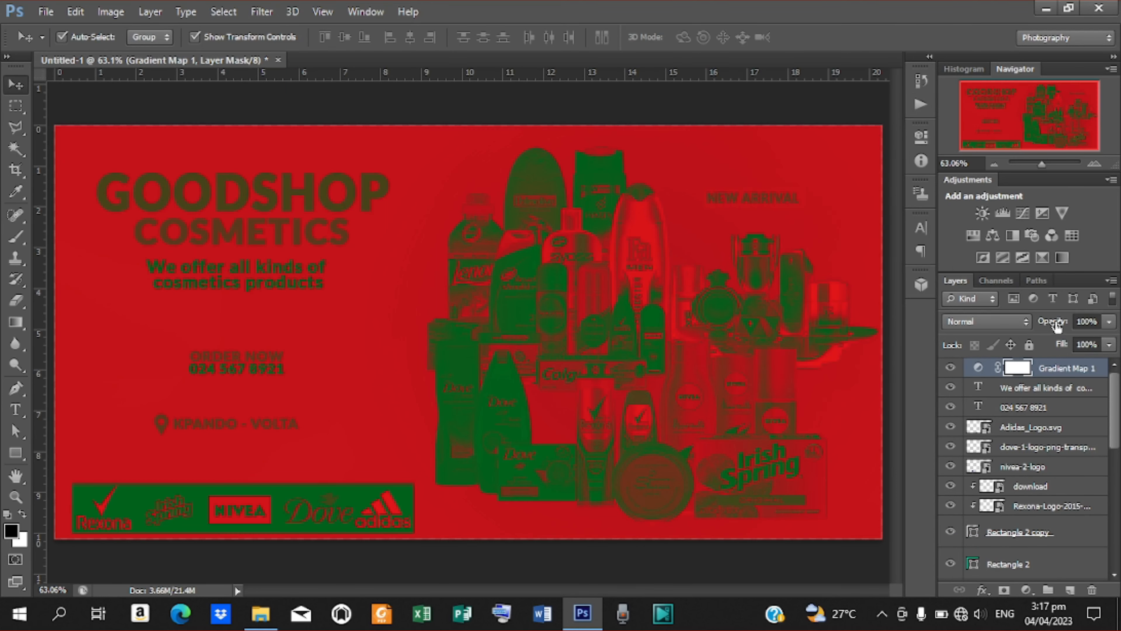
{"action": "left_click_drag", "start_coordinate": [1056, 325], "coordinate": [976, 327]}
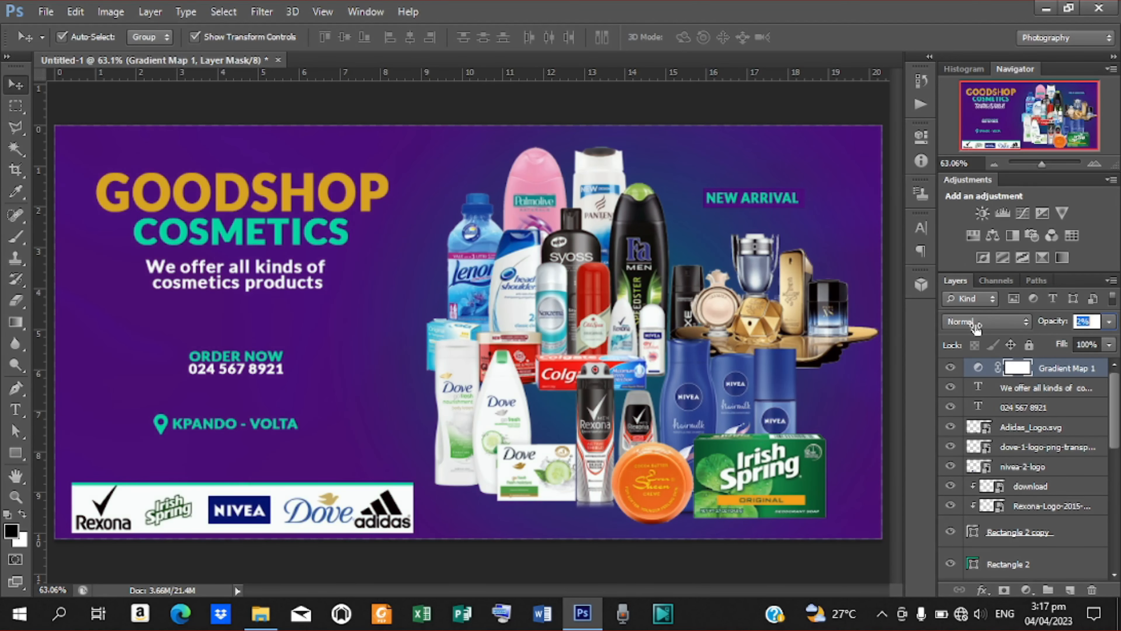